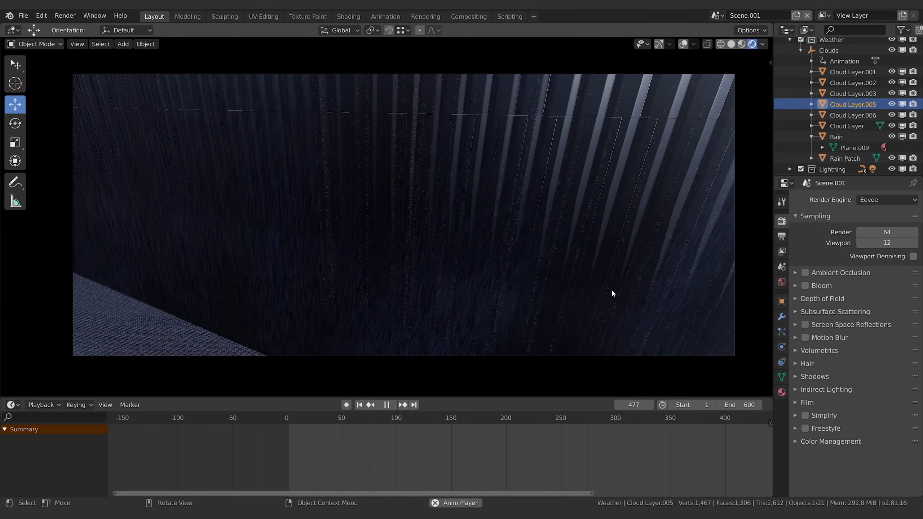
Stop the animation playback and scrub to frame 126 with the whole camera frame in view
key("space")
scroll(508, 251, "down", 1)
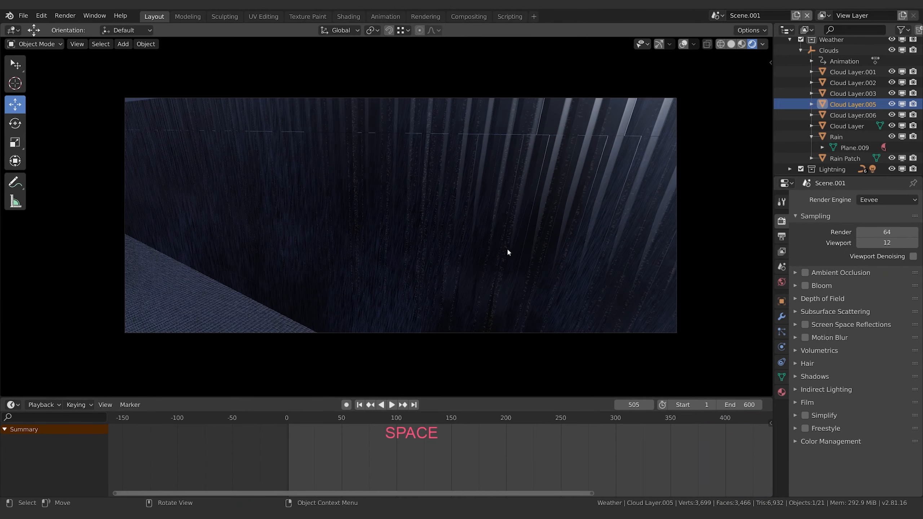
scroll(566, 319, "down", 2)
scroll(487, 239, "up", 1)
left_click_drag(493, 418, 424, 422)
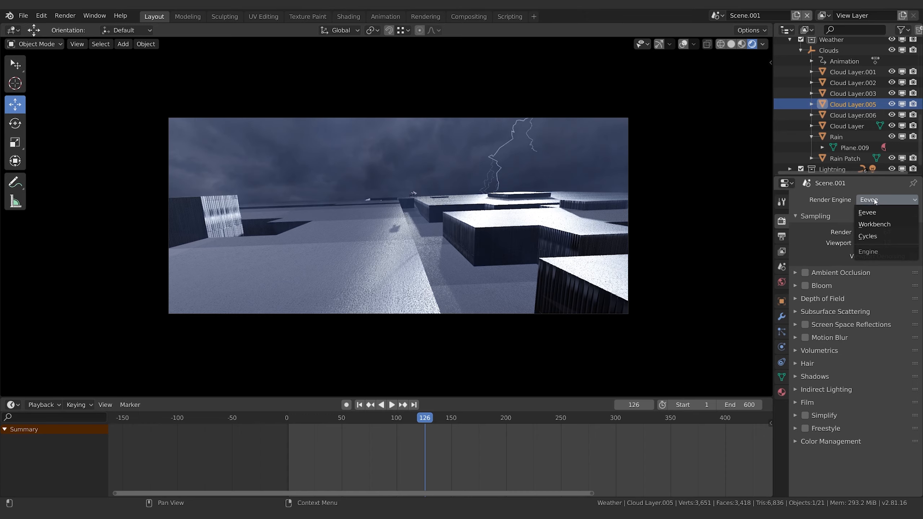
Switch the viewport to solid shading and set the render engine to Cycles
key("z")
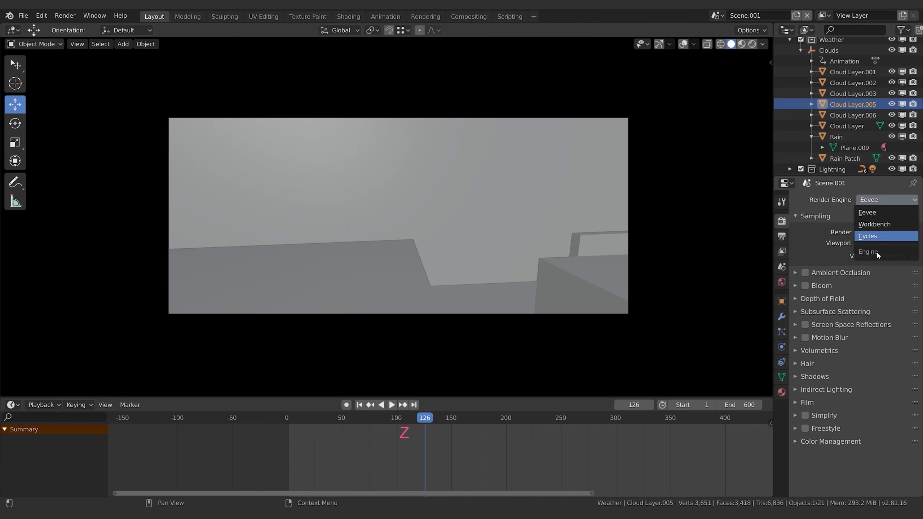
left_click(875, 235)
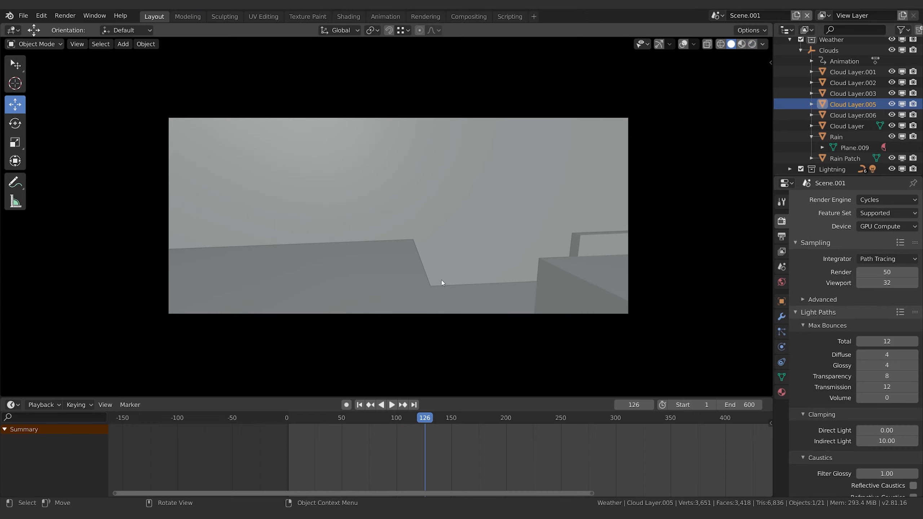
Turn on viewport display of the particle system on the CityBase object
scroll(801, 113, "up", 5)
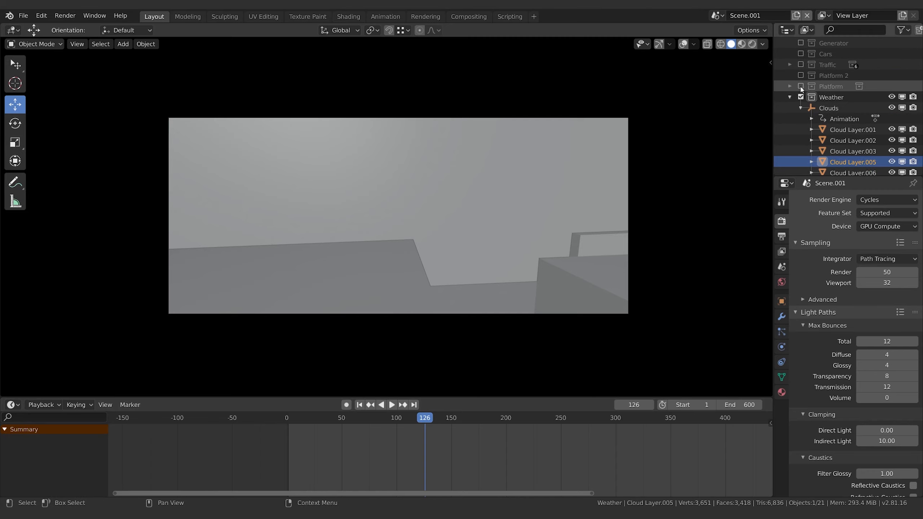
left_click(801, 110)
scroll(827, 149, "up", 5)
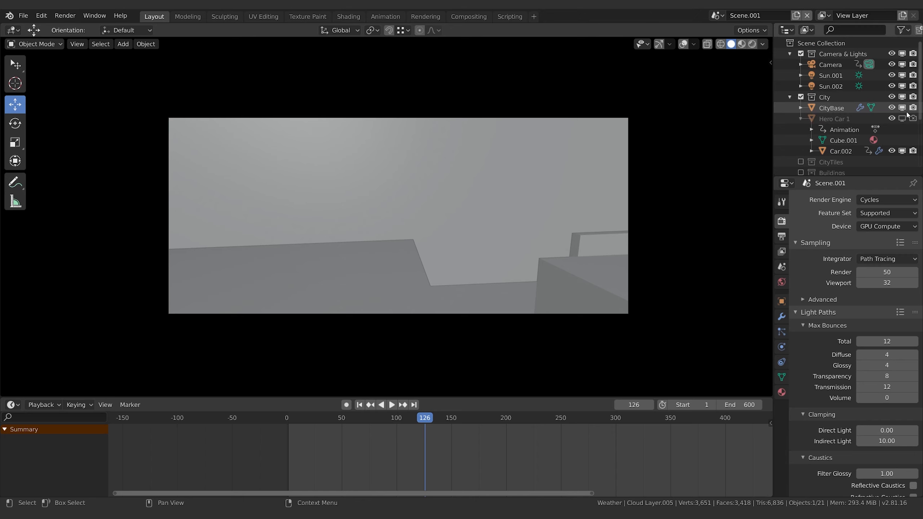
left_click(781, 331)
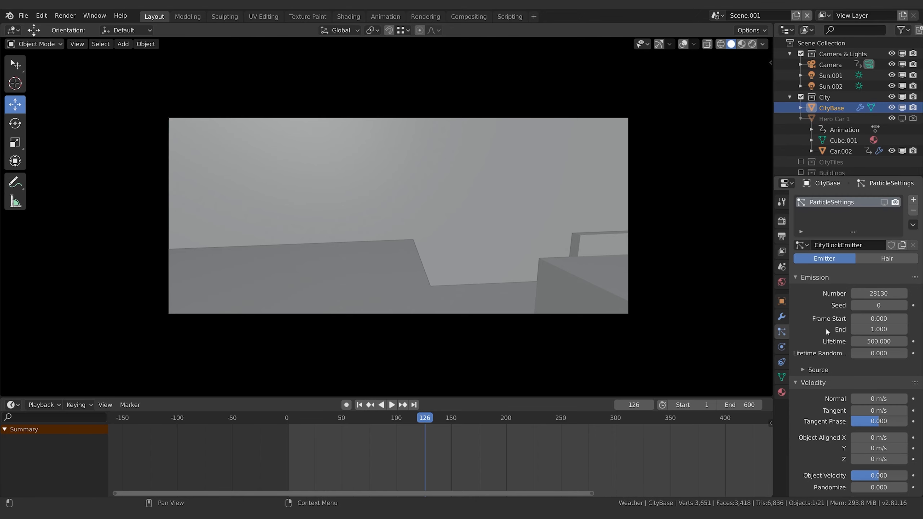
left_click(884, 203)
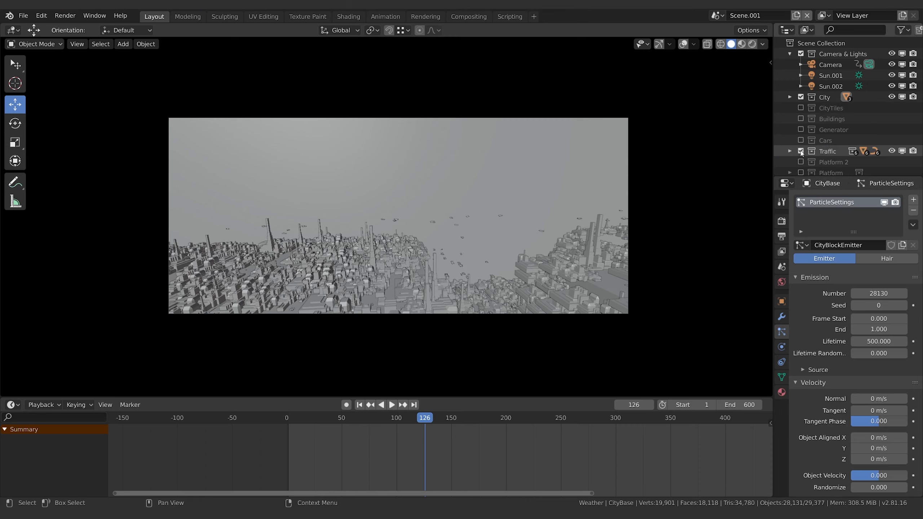
Enable the Traffic, Platform 2 and Platform collections, exclude the HoloCircle collection, and briefly preview the animation
scroll(847, 141, "down", 3)
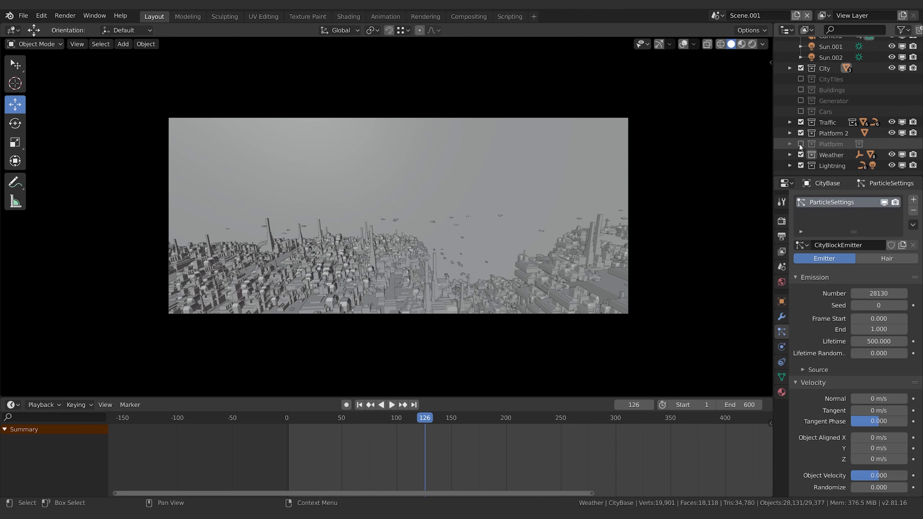
scroll(805, 146, "down", 4)
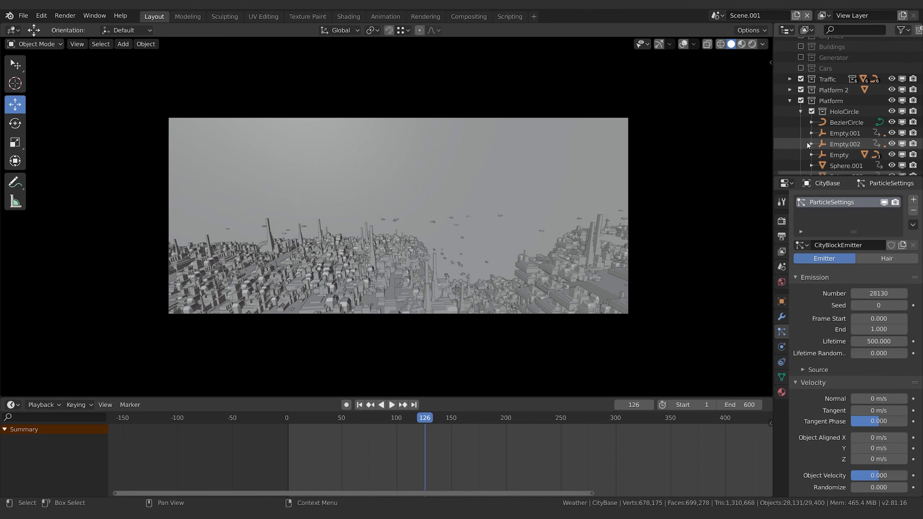
scroll(821, 123, "down", 5)
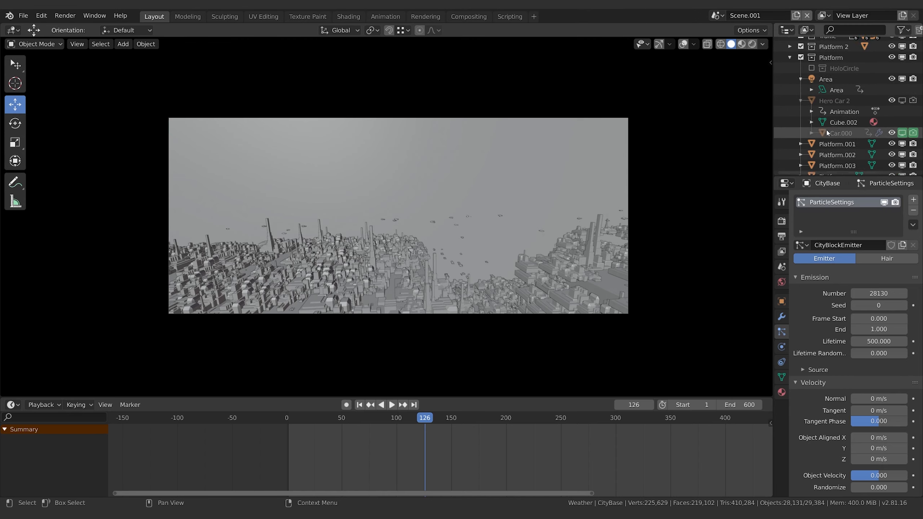
key("space")
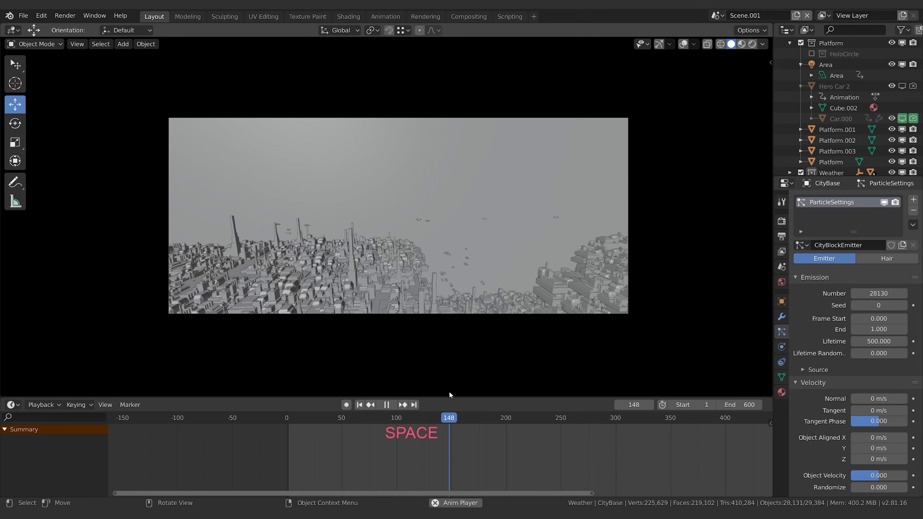
key("space")
Set the viewport display of all the cloud layers, Rain and Rain Patch objects to Wire
scroll(846, 125, "down", 2)
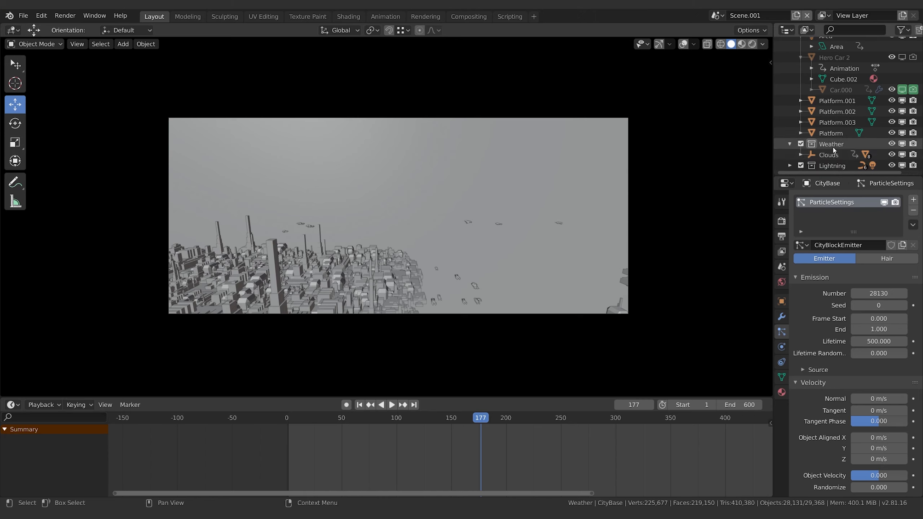
scroll(846, 149, "down", 2)
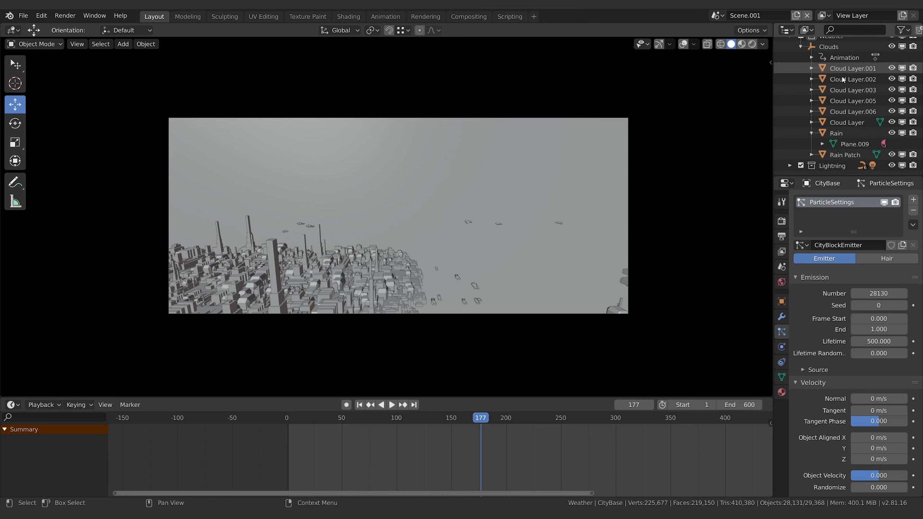
left_click(852, 68)
left_click(843, 80, "shift")
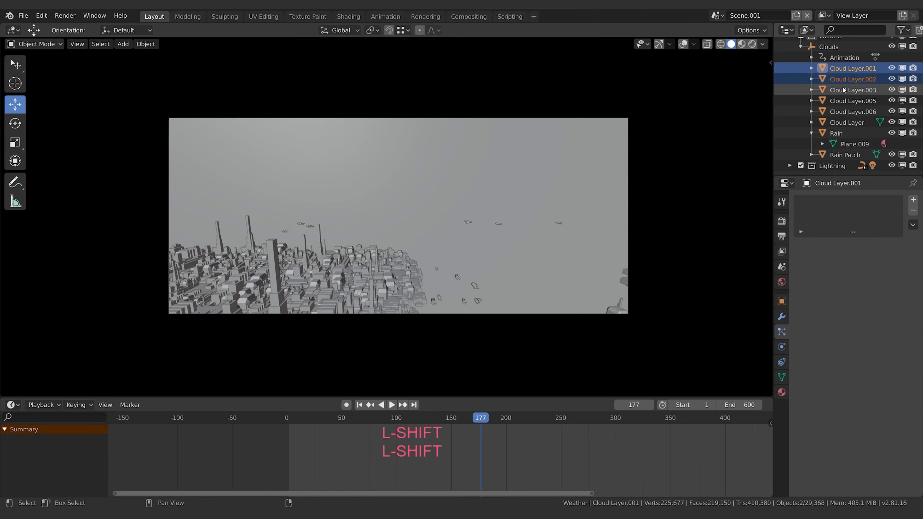
left_click(836, 133, "shift")
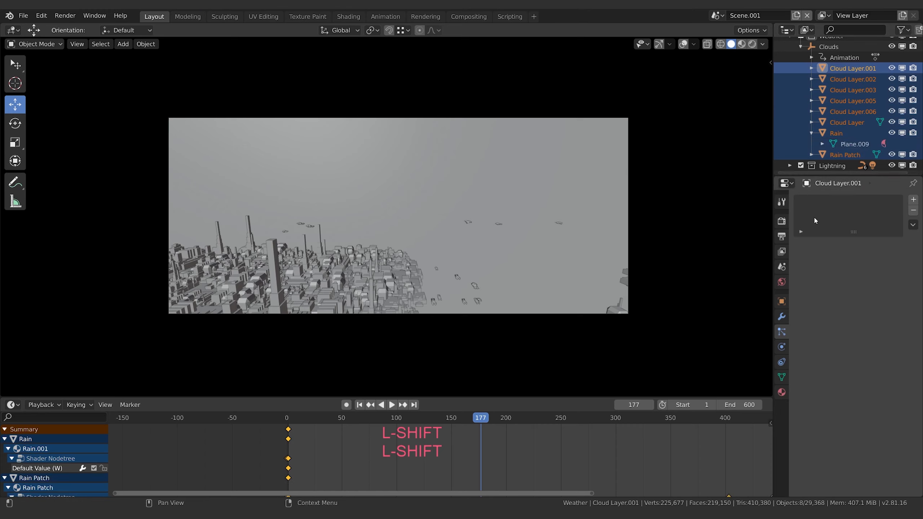
left_click(780, 301)
scroll(856, 406, "down", 5, "alt")
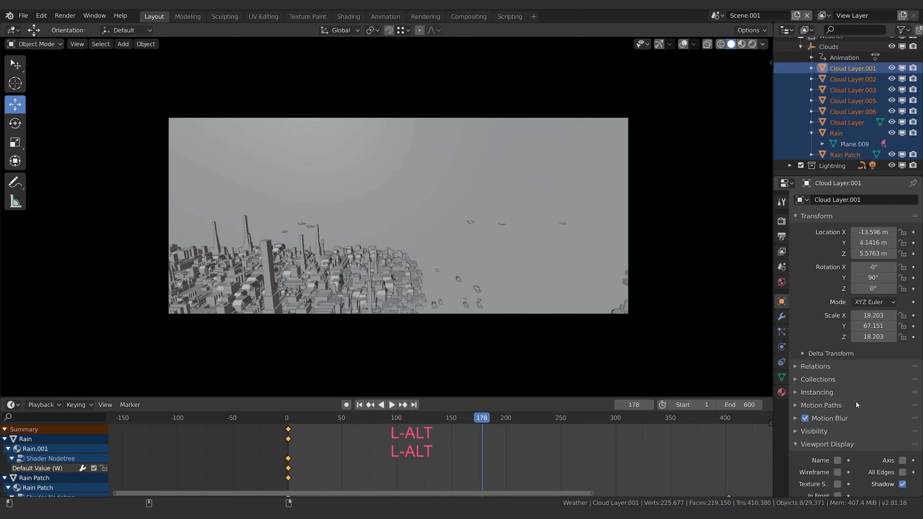
scroll(851, 419, "down", 4)
left_click(877, 449)
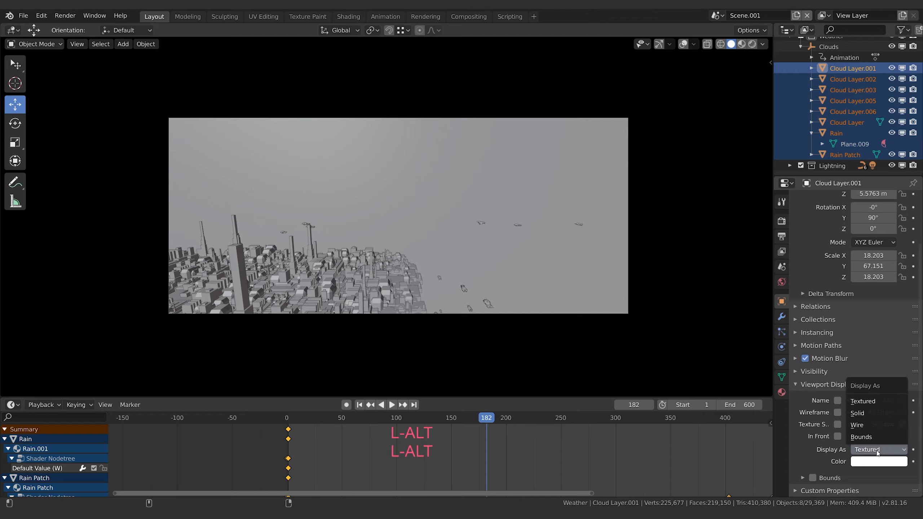
left_click(867, 424)
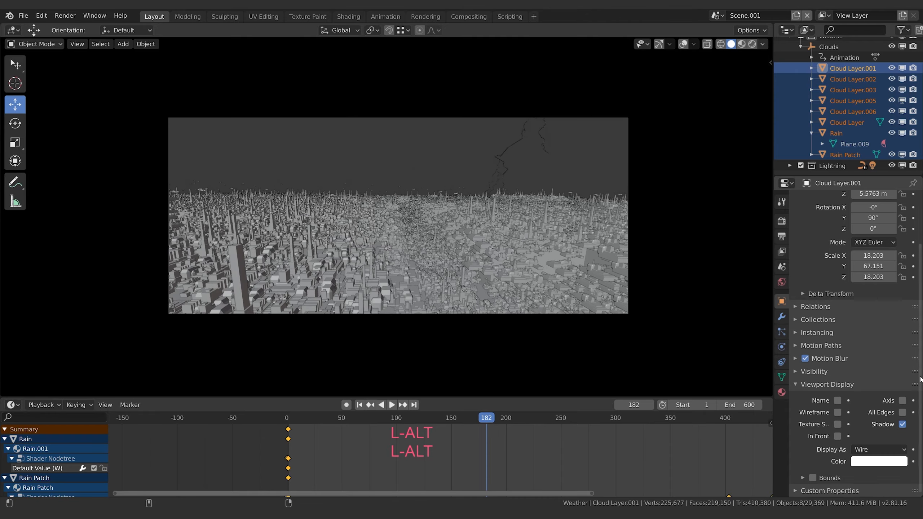
Play and scrub through the city animation, stopping at frame 346
key("space")
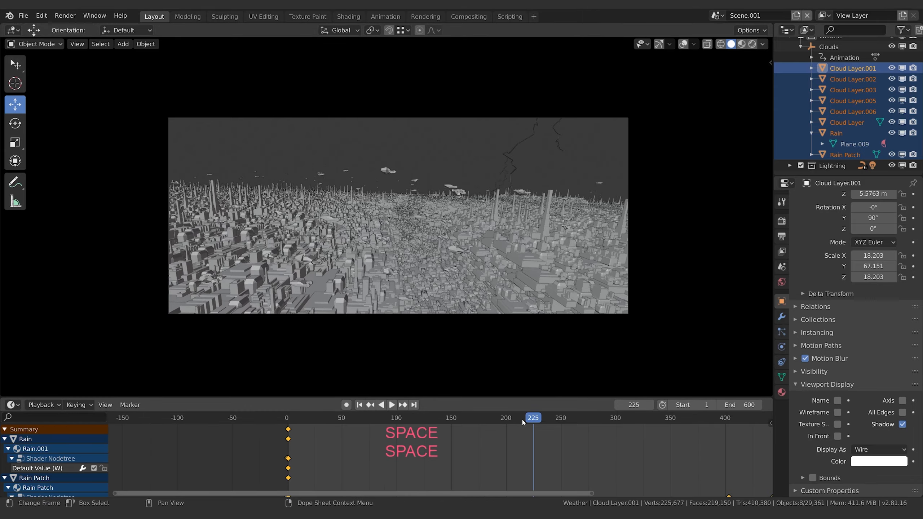
left_click_drag(534, 418, 437, 419)
key("space")
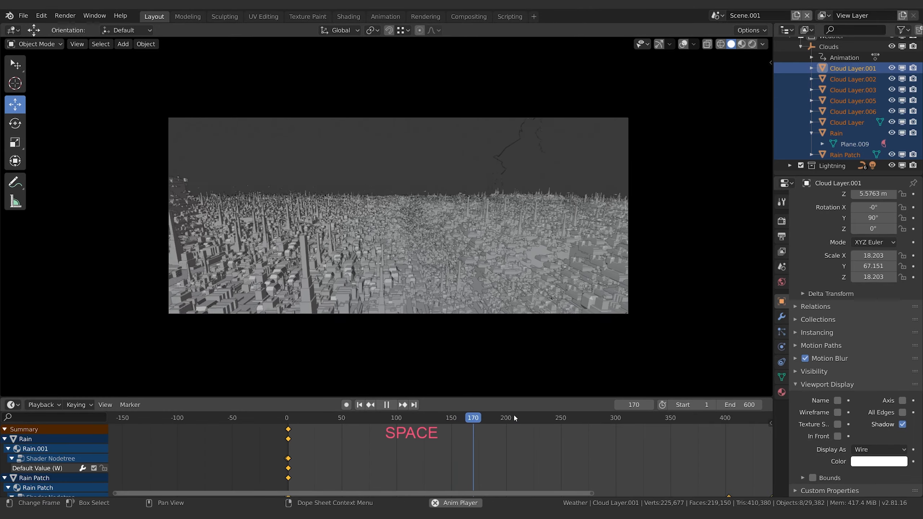
left_click_drag(519, 420, 638, 418)
scroll(453, 258, "down", 2)
key("space")
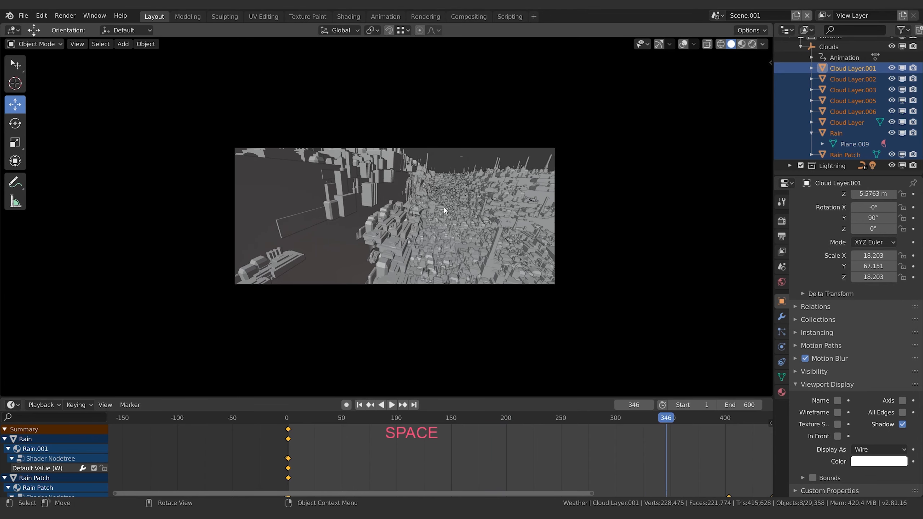
Show the viewport overlays, make Hero Car 2 visible in the viewport and select it, with the camera frame filling the view
left_click(519, 214)
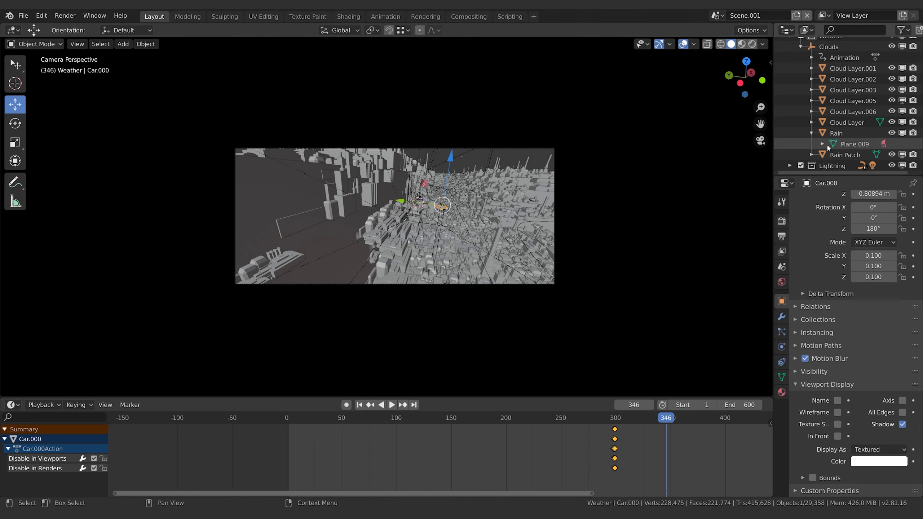
scroll(849, 129, "up", 13)
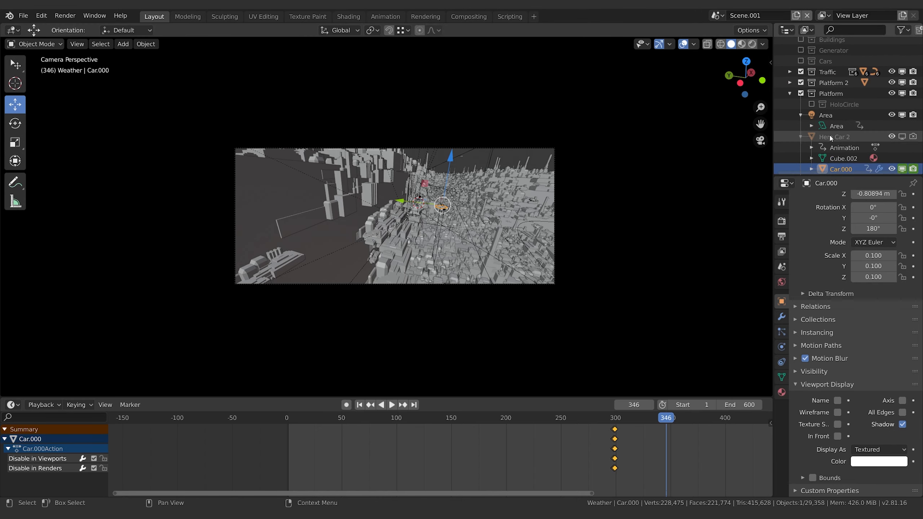
left_click(831, 137)
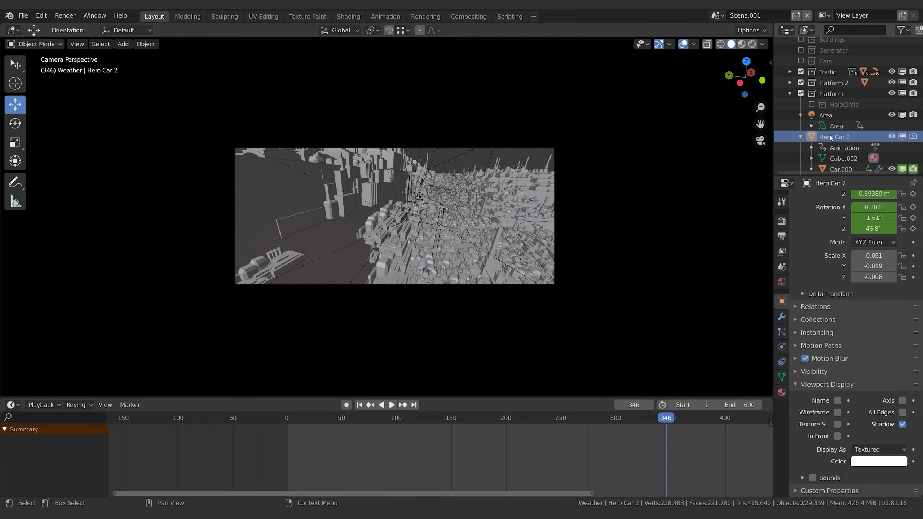
left_click(820, 137)
key("Home")
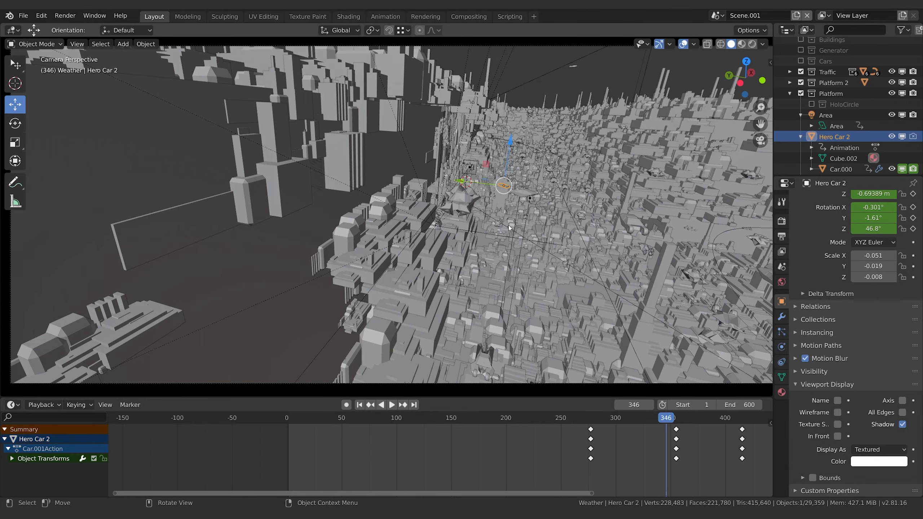
Review the Hero Car 2 animation from about frame 228 onward and stop at frame 312
key("shift+ctrl+space")
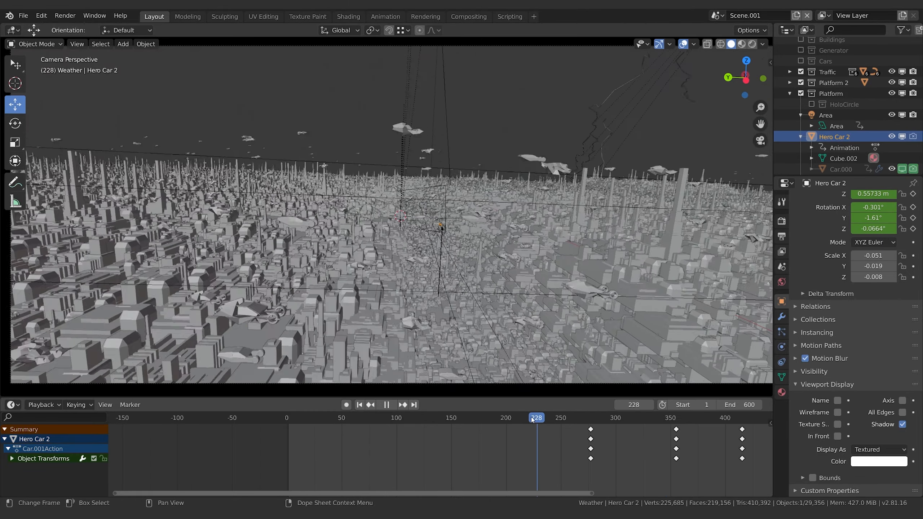
left_click_drag(522, 411, 607, 420)
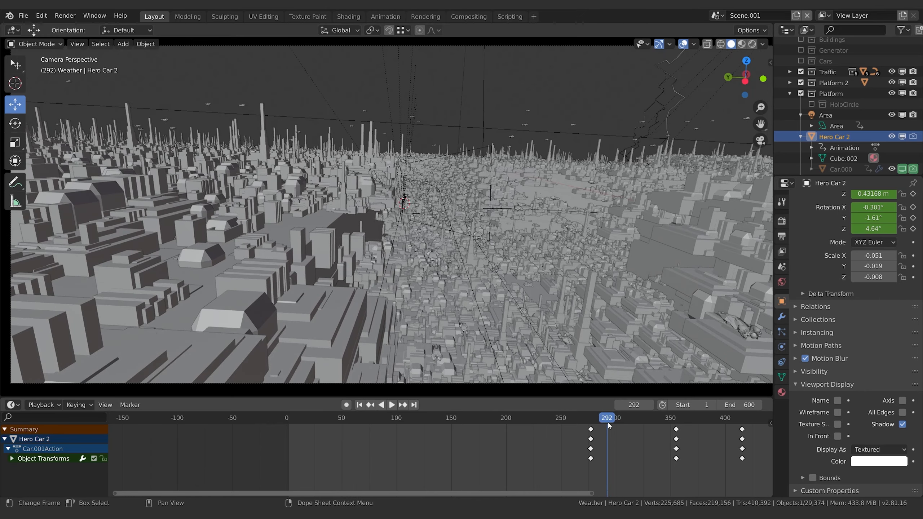
key("space")
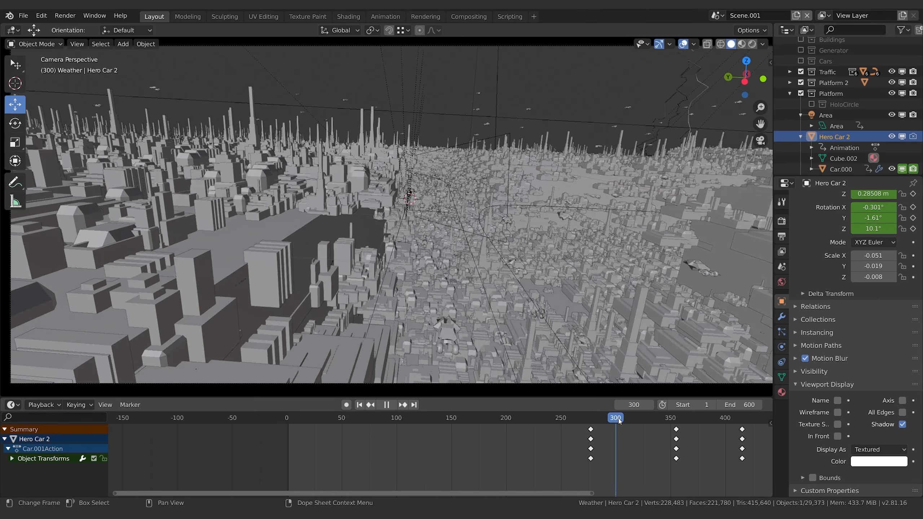
key("space")
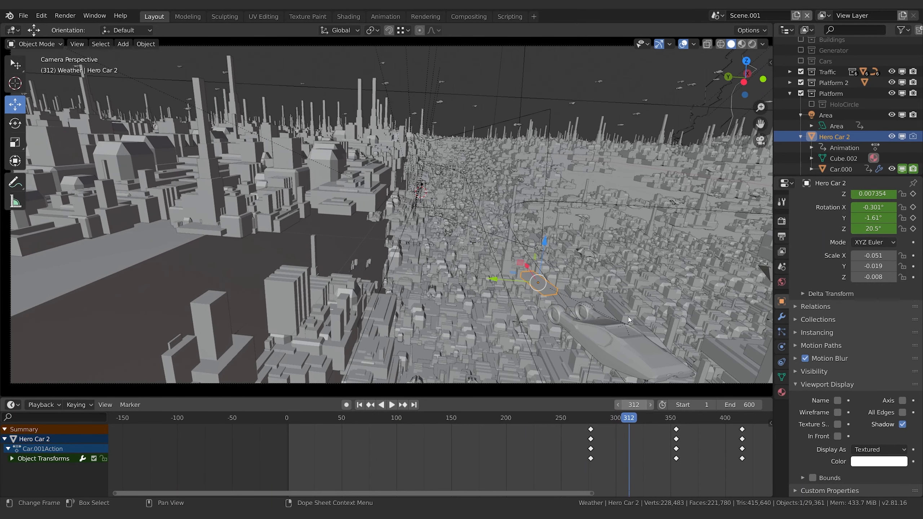
scroll(597, 242, "down", 2)
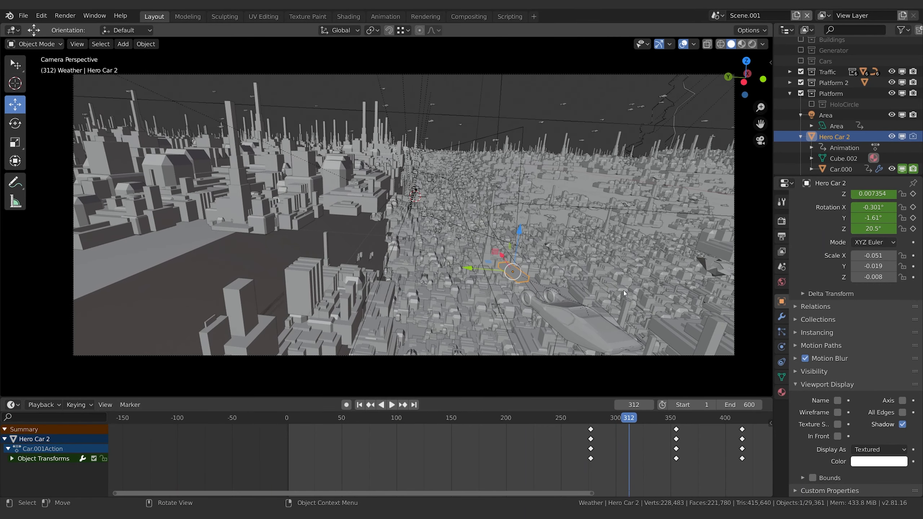
Move Hero Car 2 up 0.424 m, 1.12 m along global Y, and up another 0.135 m
key("g")
key("z")
left_click(635, 160)
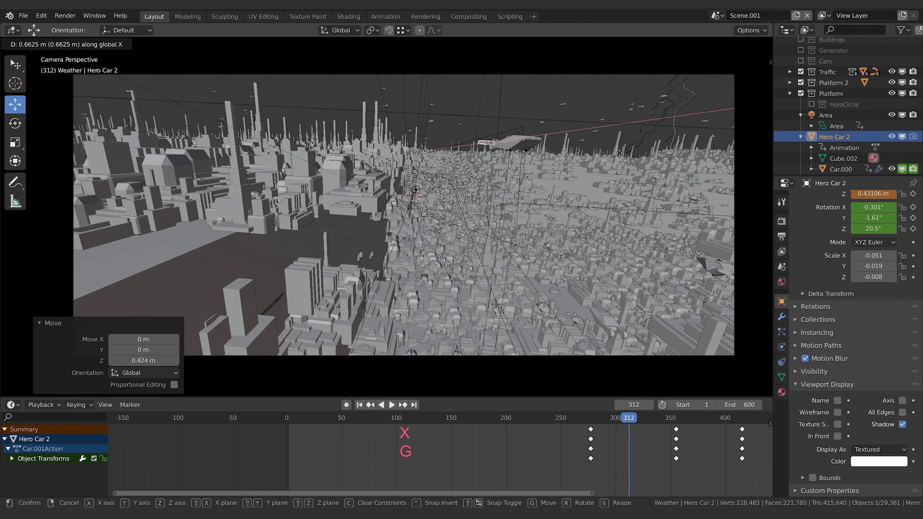
key("Escape")
key("g")
key("y")
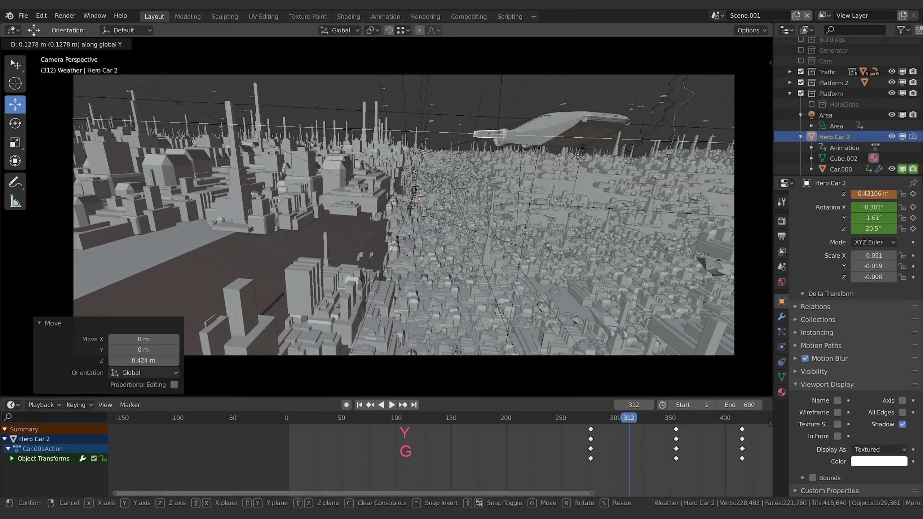
key("z")
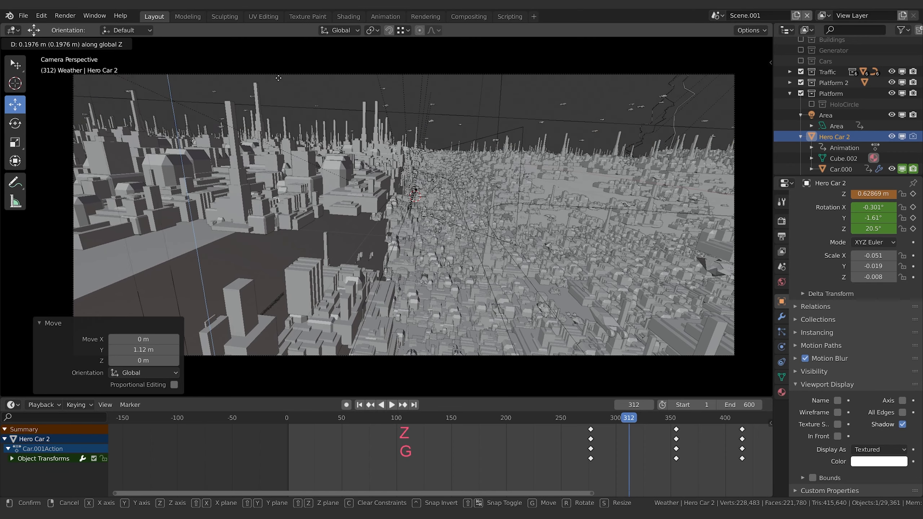
left_click(281, 107)
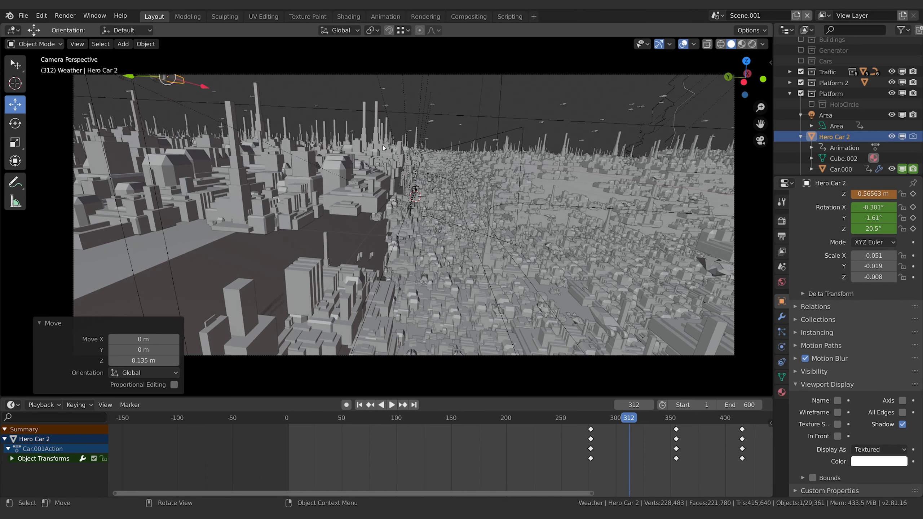
Rotate Hero Car 2 by -37.2° about global Z and keyframe its location and rotation at frame 312
key("r")
key("z")
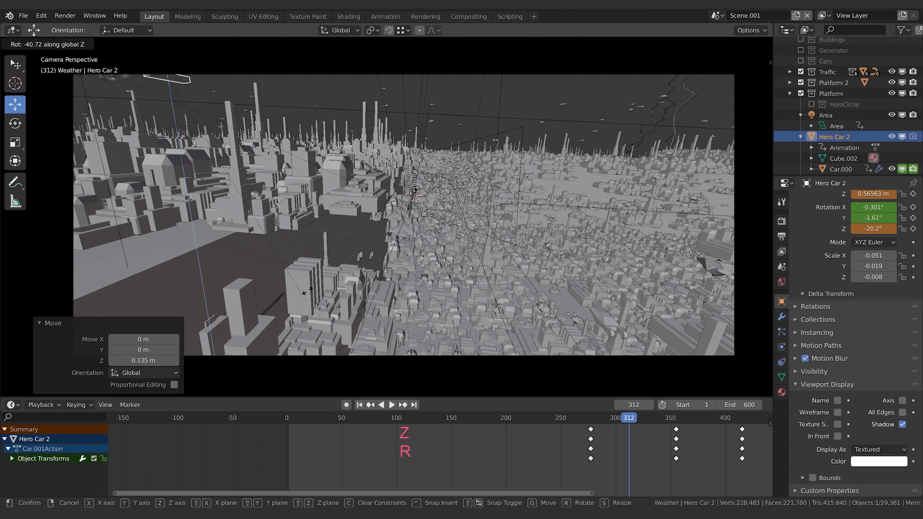
left_click(305, 287)
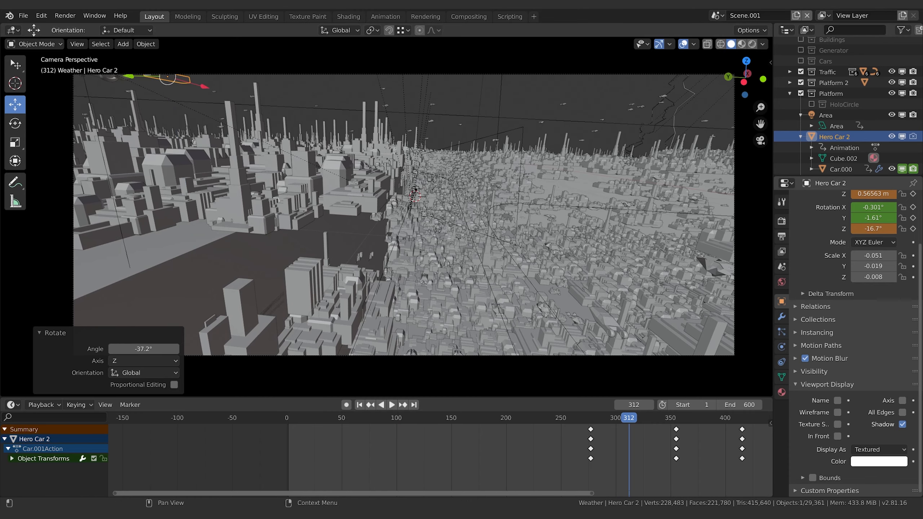
scroll(881, 216, "up", 3)
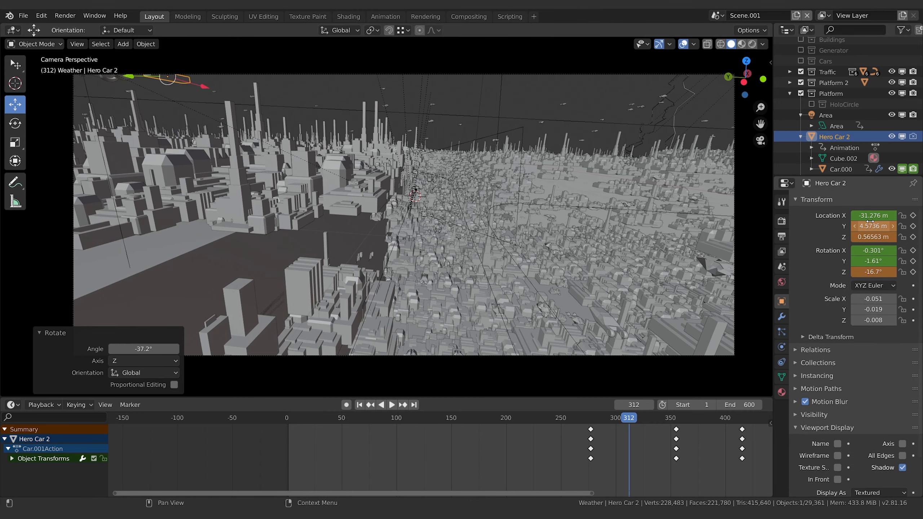
key("i")
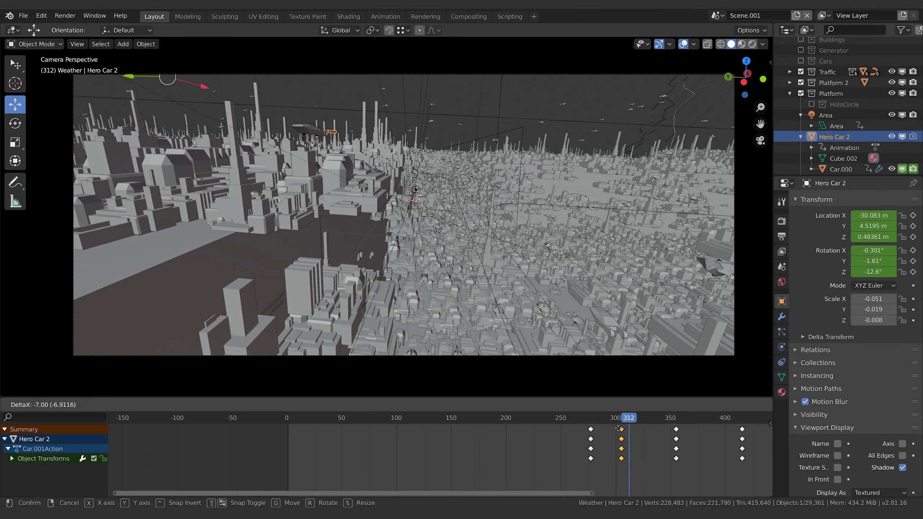
Shift the new Hero Car 2 keyframe to frame 310 and go to frame 332
left_click_drag(622, 419, 650, 428)
key("g")
key("space")
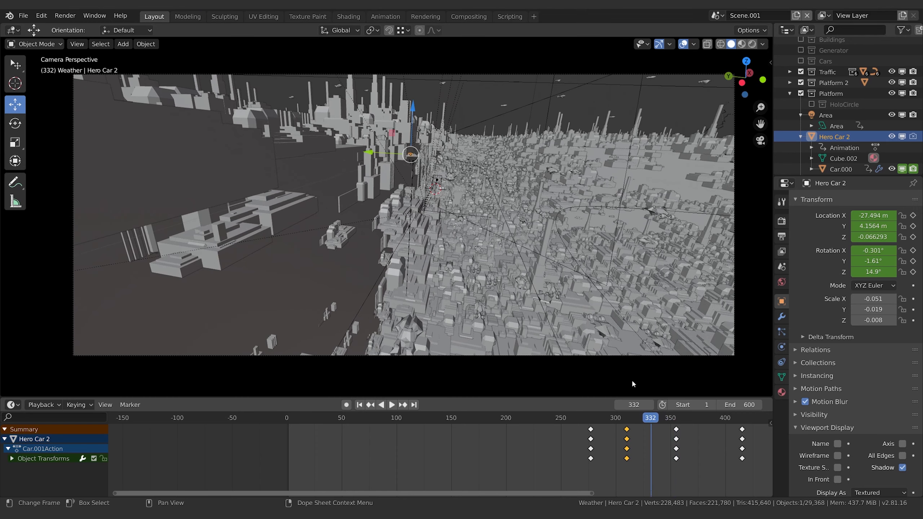
Move Hero Car 2 by -0.991 m along global Y and -1.2 m along global X at frame 332
key("g")
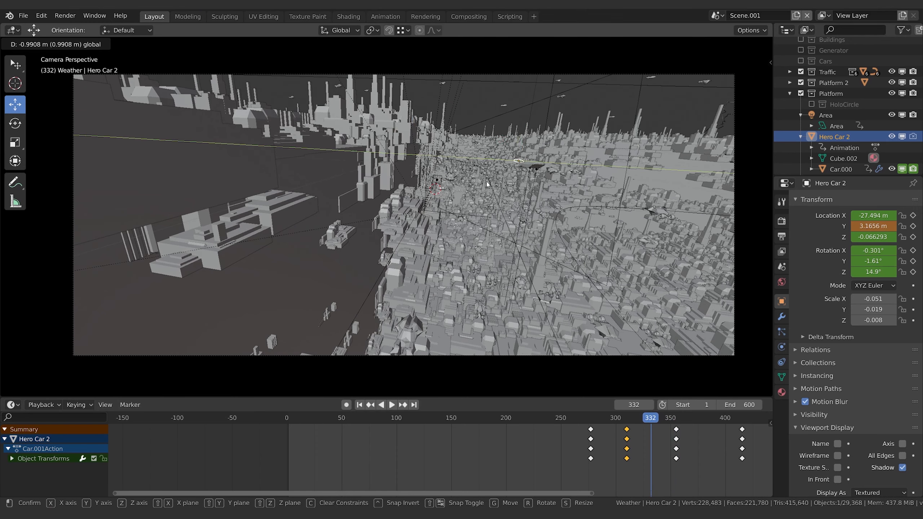
left_click(487, 184)
key("g")
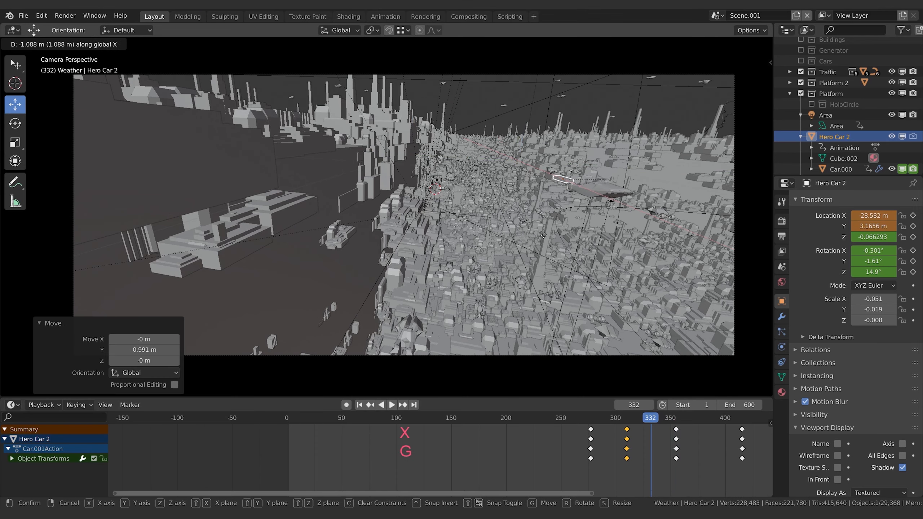
left_click(567, 244)
Move Hero Car 2 by 0.246 m along global Y and -0.181 m along global Z, and keyframe its location and rotation
key("g")
key("y")
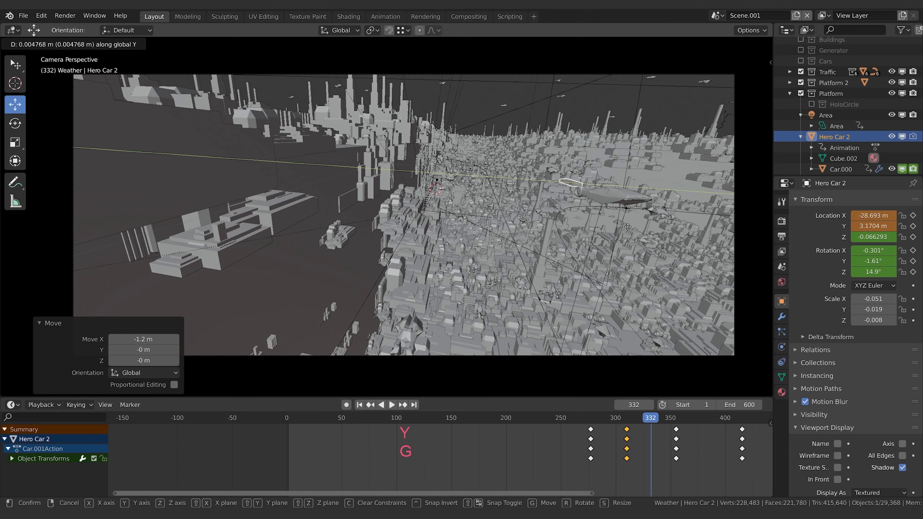
left_click(568, 230)
key("g")
key("z")
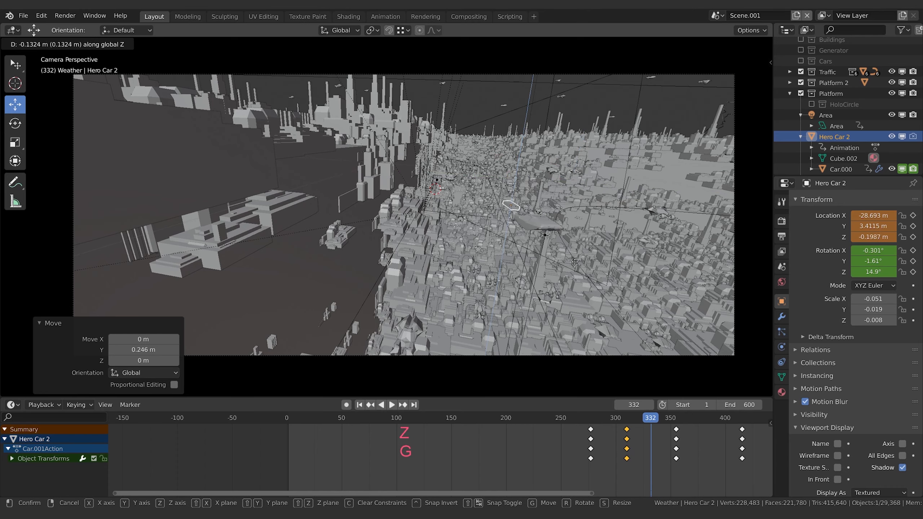
left_click(569, 265)
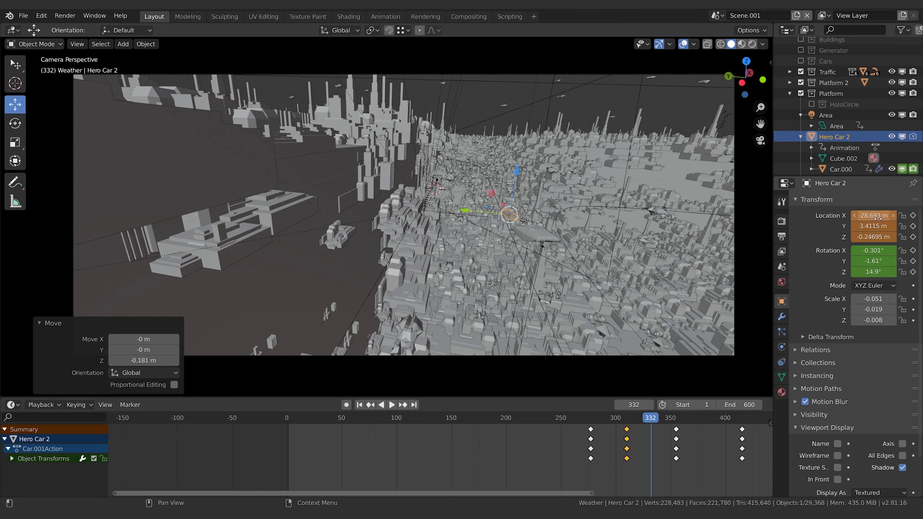
key("i")
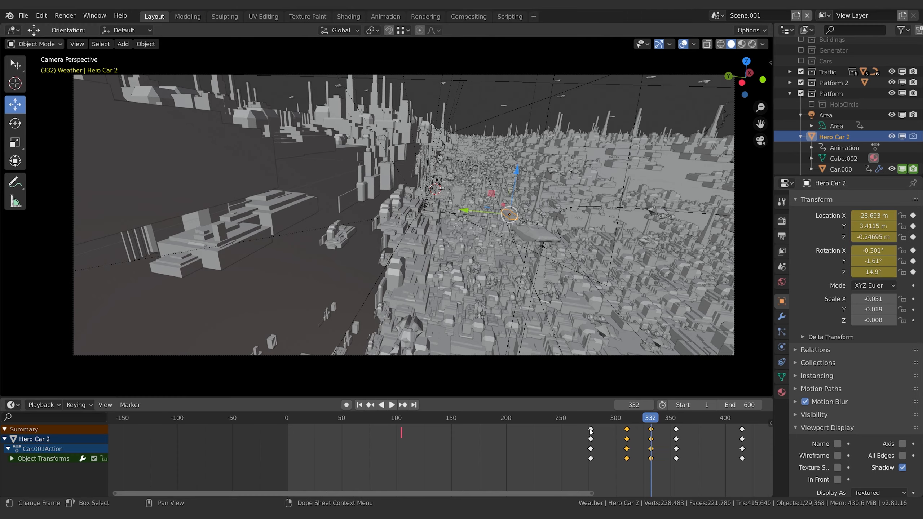
Review the motion between keyframes, move Hero Car 2 by 0.322 m along global X at frame 332, and update its location keyframe
mouse_move(652, 418)
left_mouse_down()
mouse_move(625, 418)
mouse_move(680, 419)
mouse_move(647, 421)
left_mouse_up()
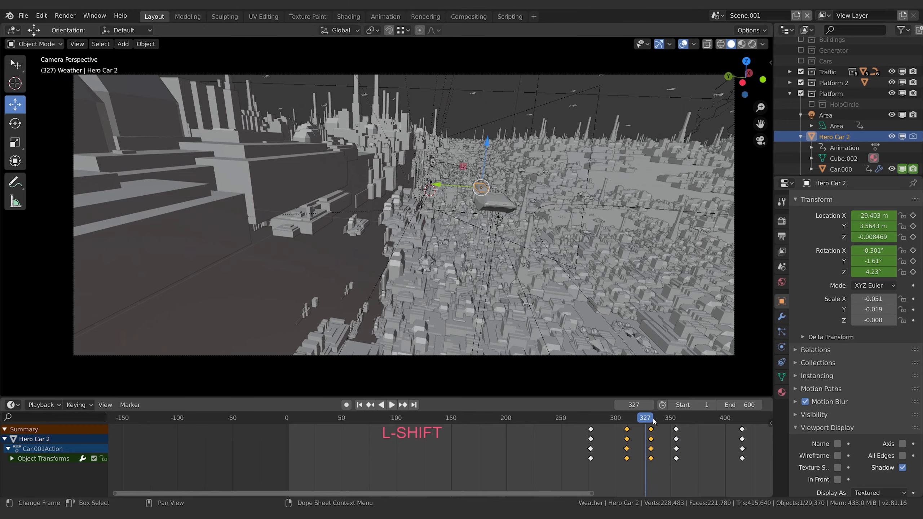
key("Down")
key("Up")
key("Up")
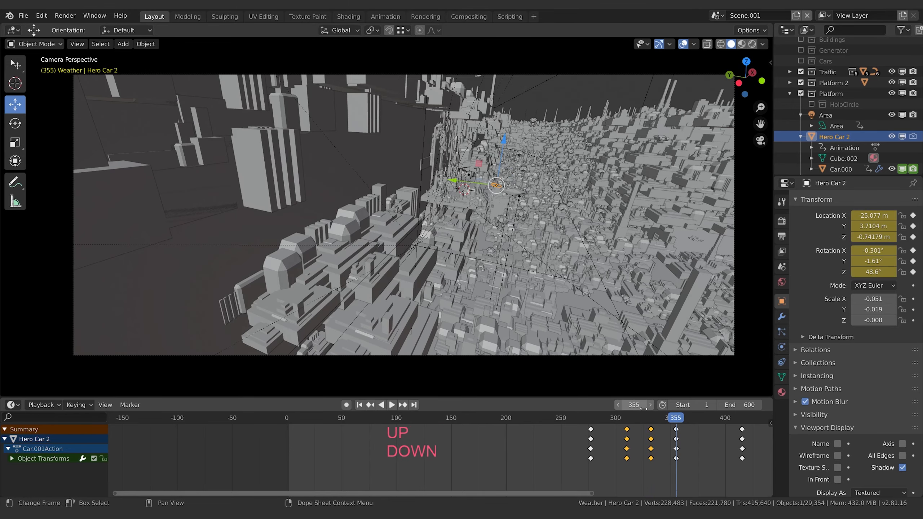
key("Down")
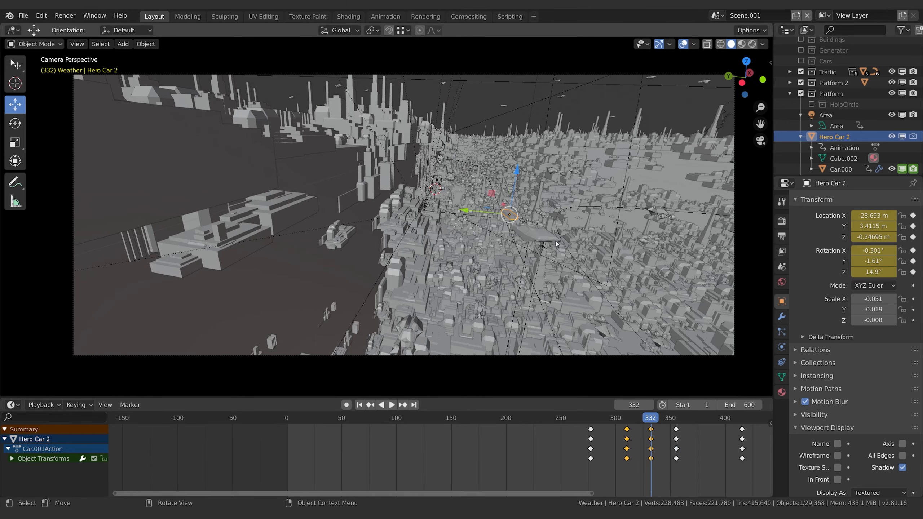
key("g")
key("x")
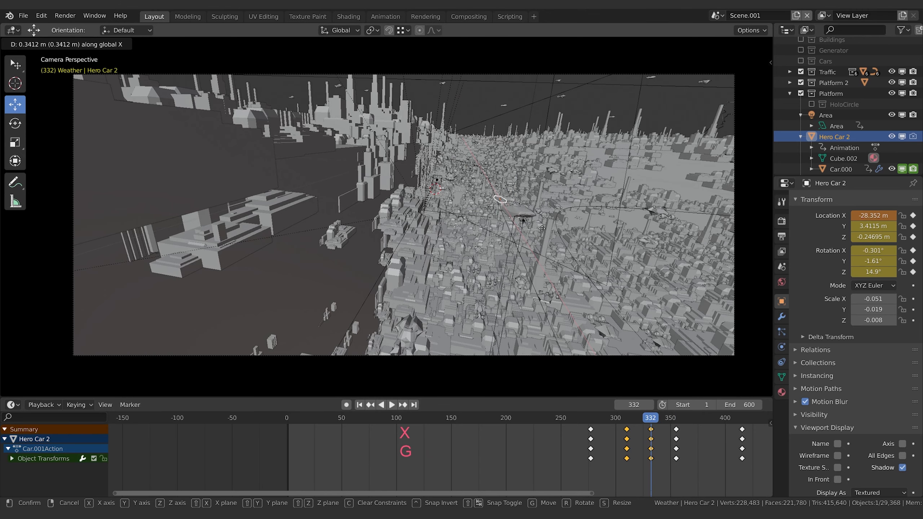
left_click(538, 227)
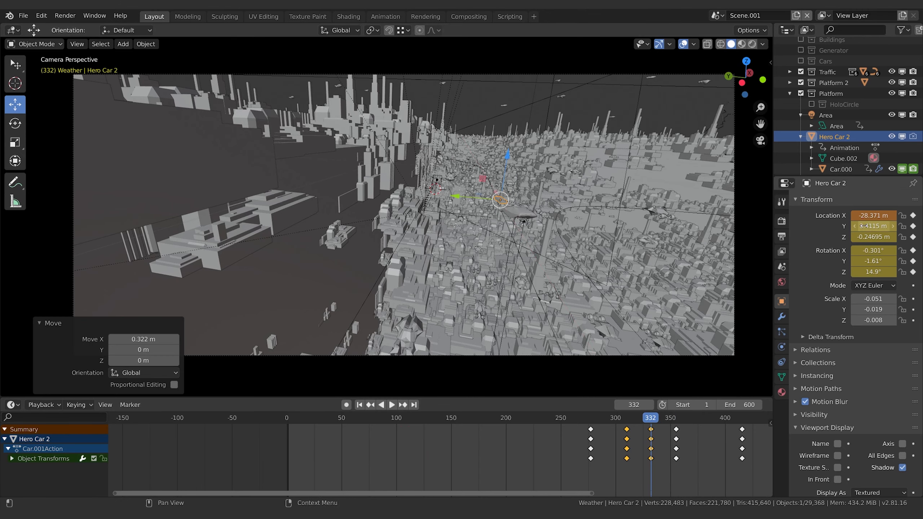
key("i")
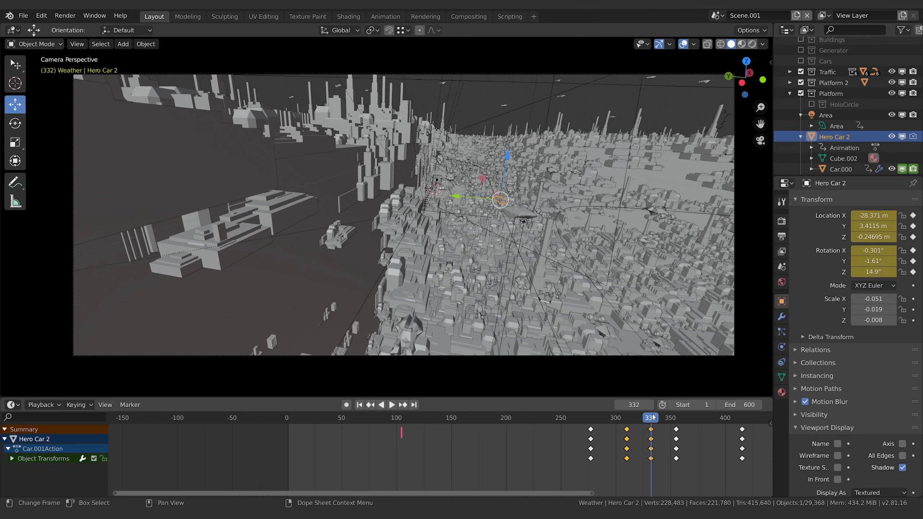
At the frame 310 keyframe, rotate Hero Car 2 by 52.7° about global X and keyframe its rotation
left_click_drag(652, 417, 626, 420)
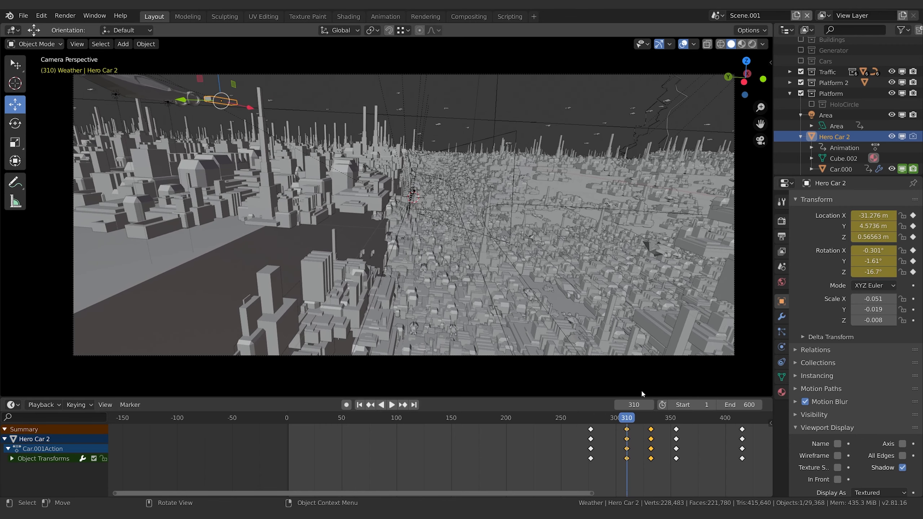
key("Down")
key("Up")
key("r")
key("y")
key("Escape")
key("r")
key("x")
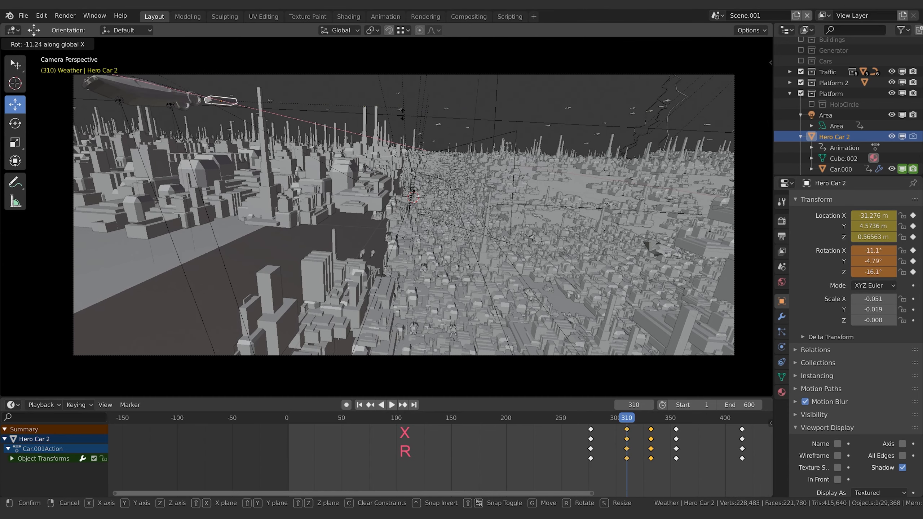
left_click(311, 307)
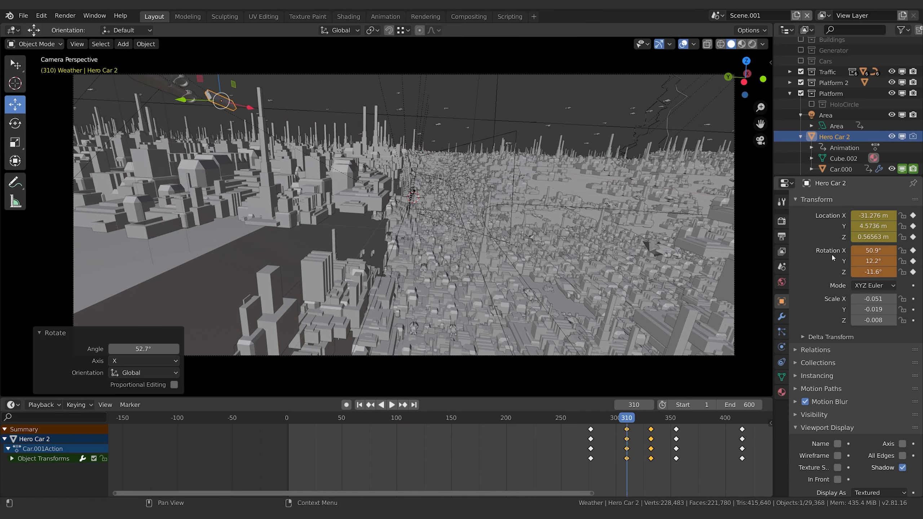
key("i")
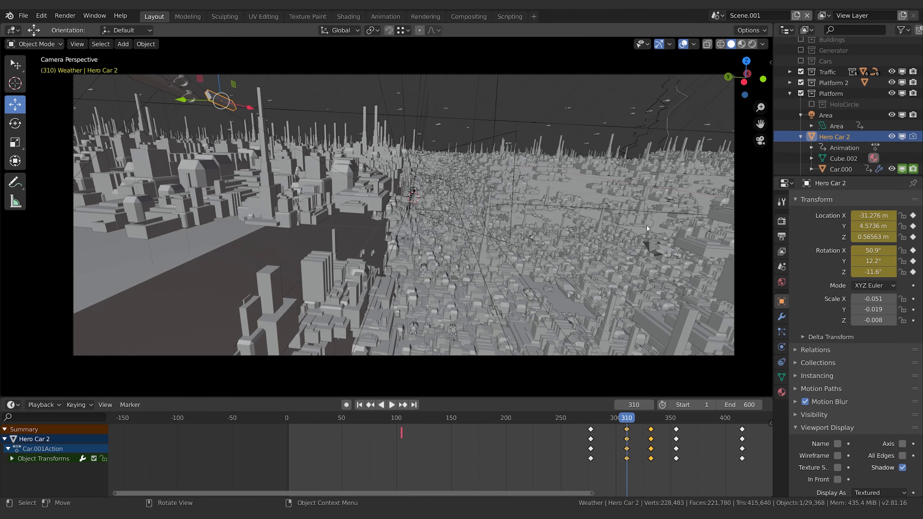
At the frame 332 keyframe, rotate Hero Car 2 by about -34.7° about global X and keyframe its rotation
key("space")
key("space")
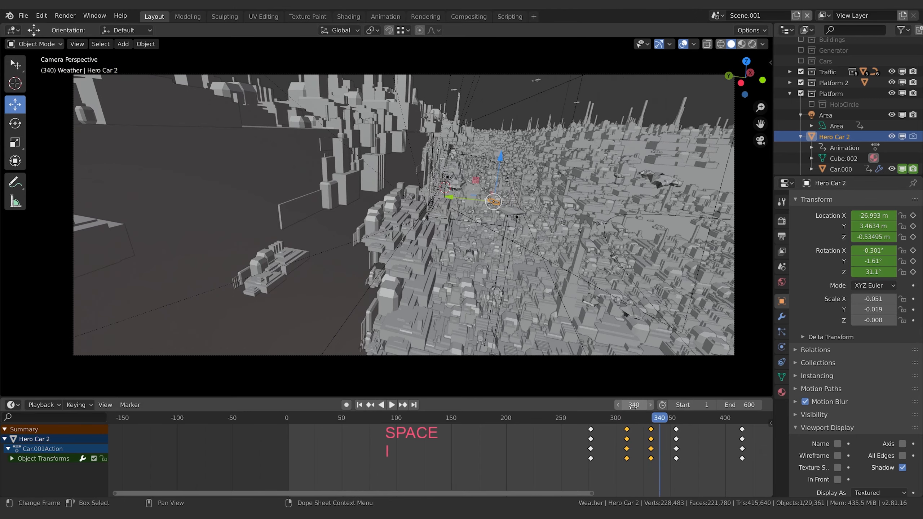
key("Down")
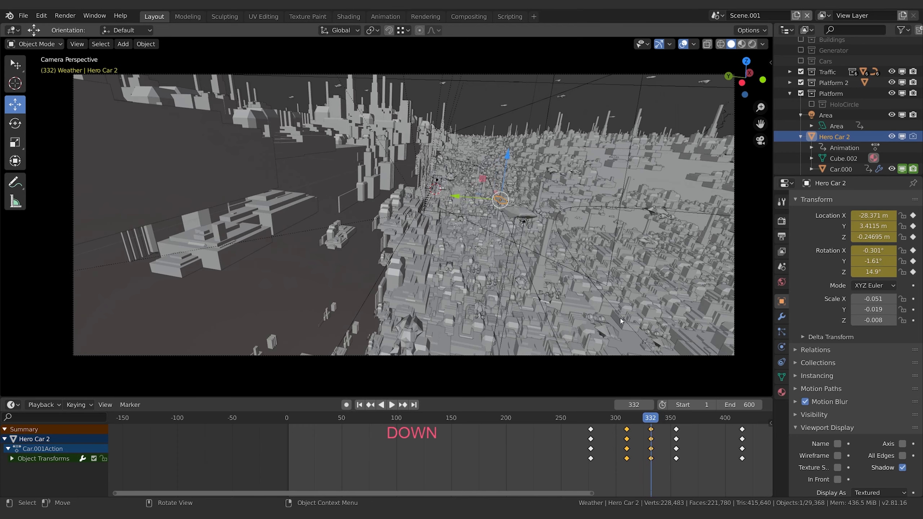
key("r")
key("x")
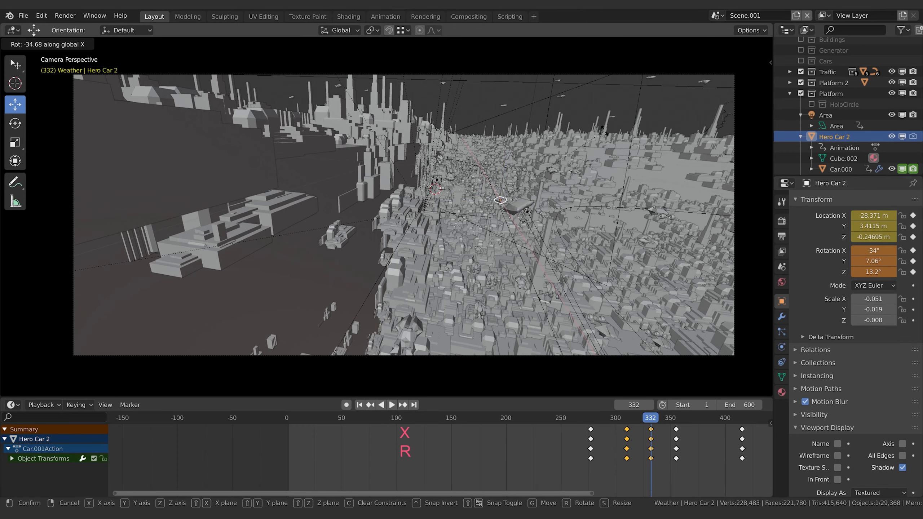
key("Return")
right_click(872, 261)
left_click(879, 287)
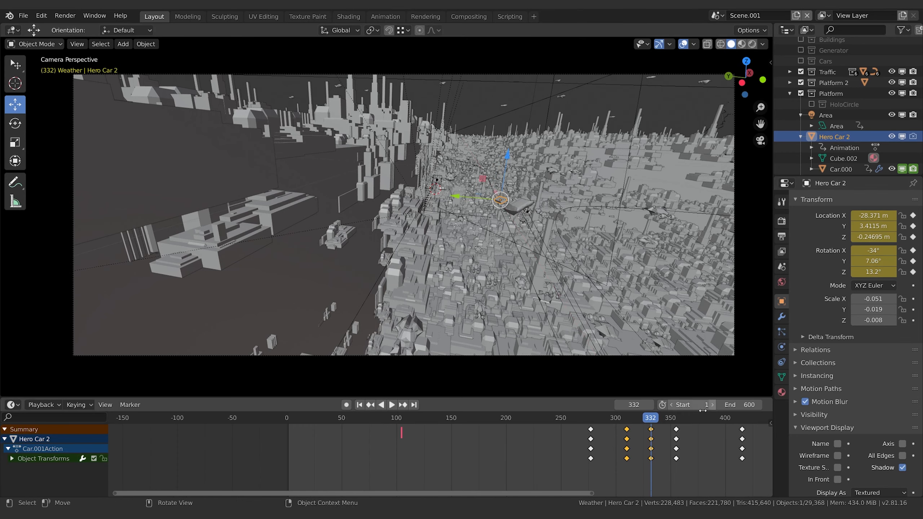
Play and scrub through the Hero Car 2 animation to check its flight and banking, stopping at frame 321
key("space")
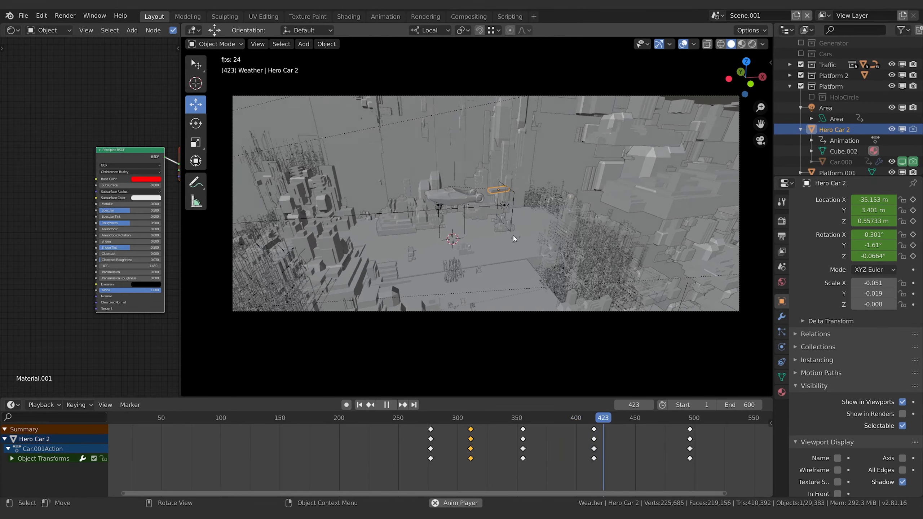
key("space")
mouse_move(509, 420)
left_mouse_down()
mouse_move(470, 419)
mouse_move(541, 418)
mouse_move(522, 419)
left_mouse_up()
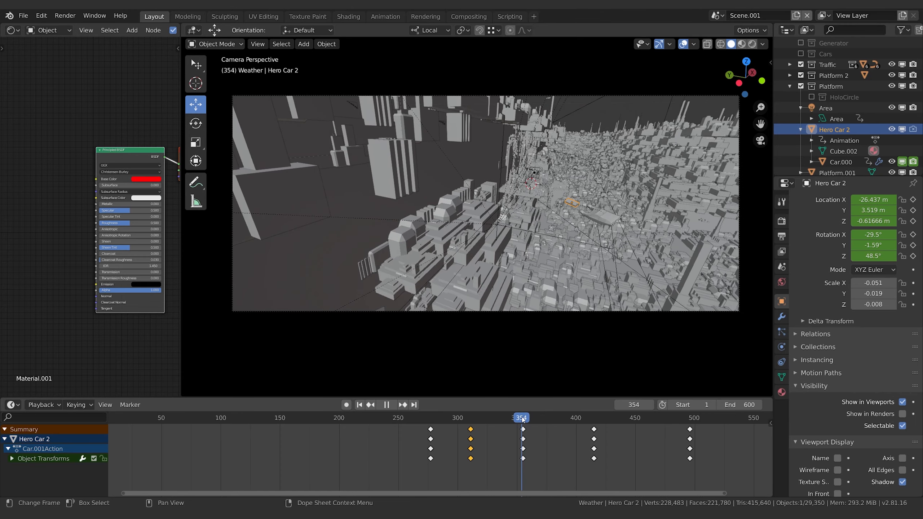
key("space")
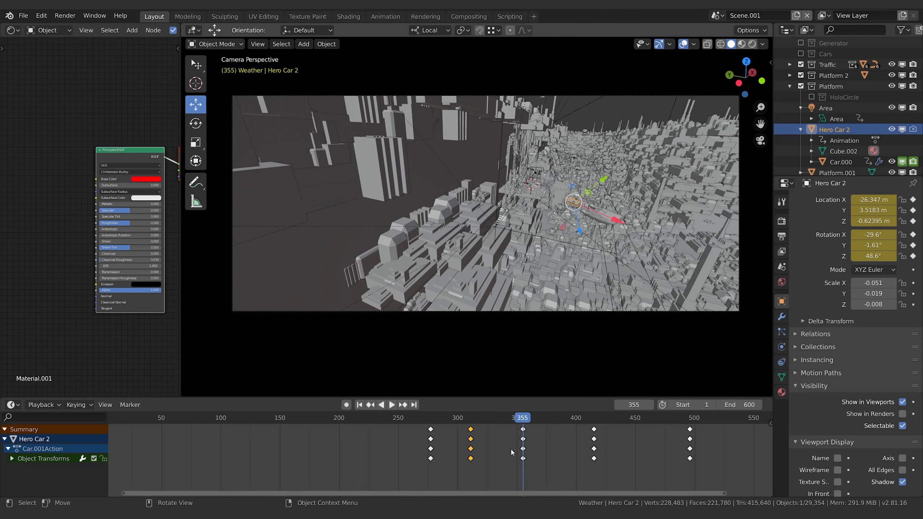
left_click_drag(522, 418, 447, 419)
key("space")
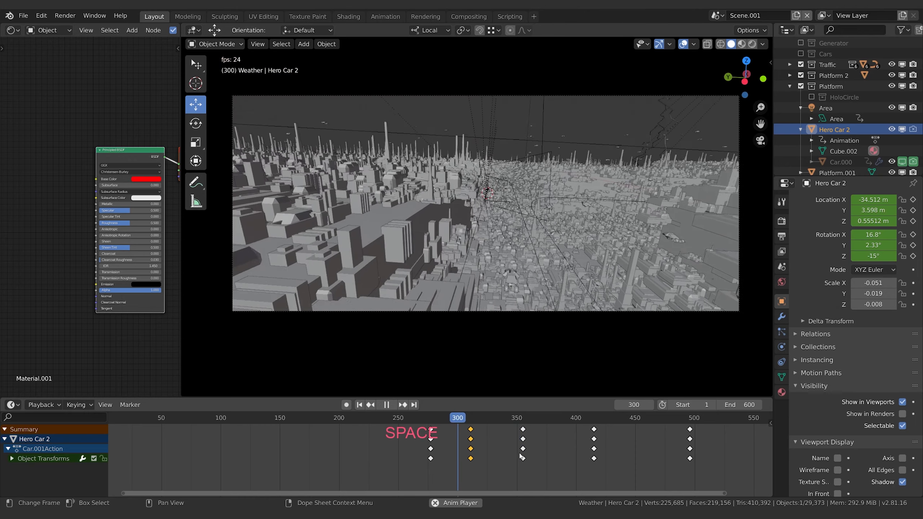
key("space")
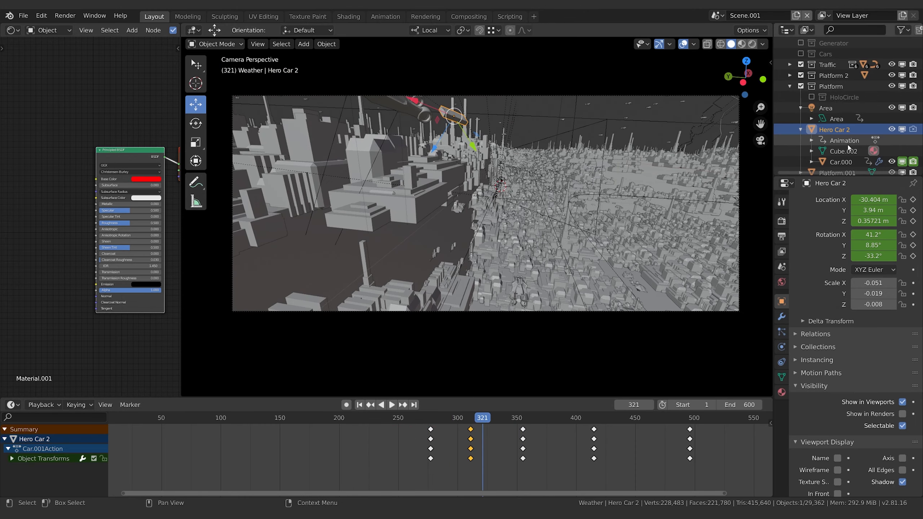
Hide Hero Car 2 in the viewport and replay the city animation, stopping at frame 487
left_click(902, 129)
left_click(391, 419)
key("space")
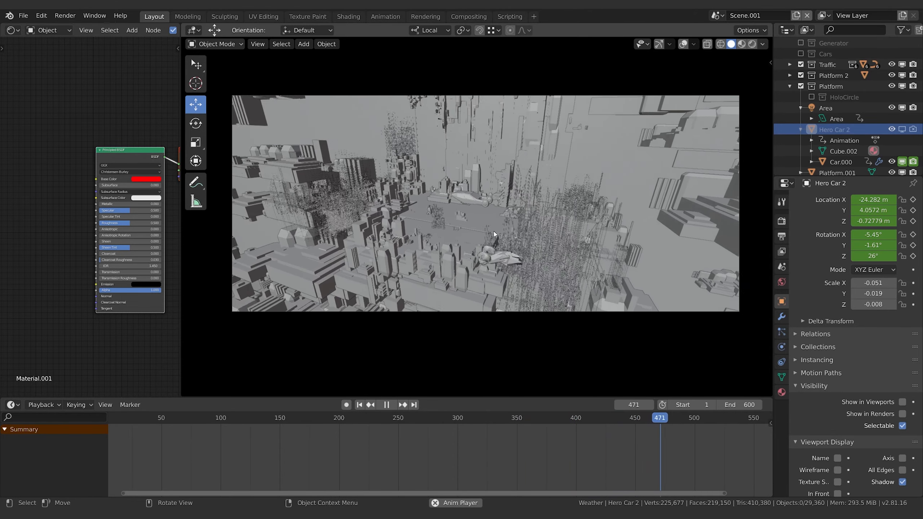
key("space")
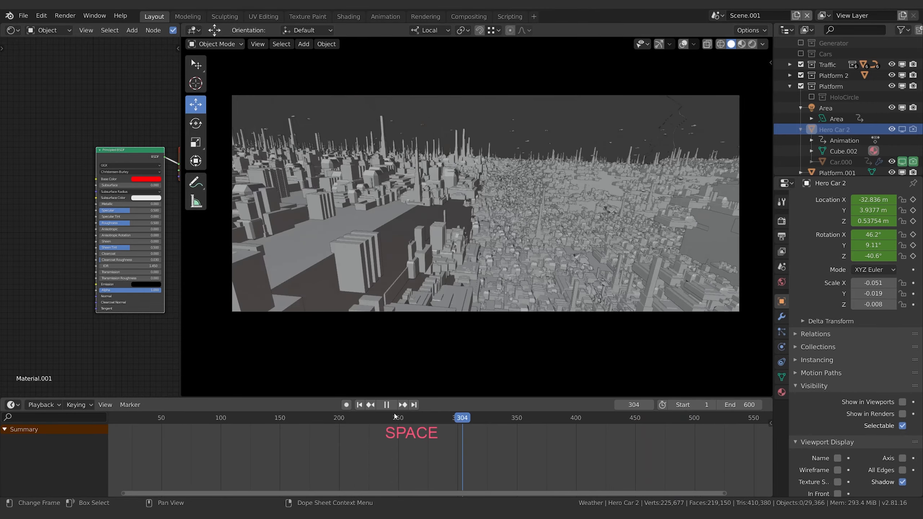
key("space")
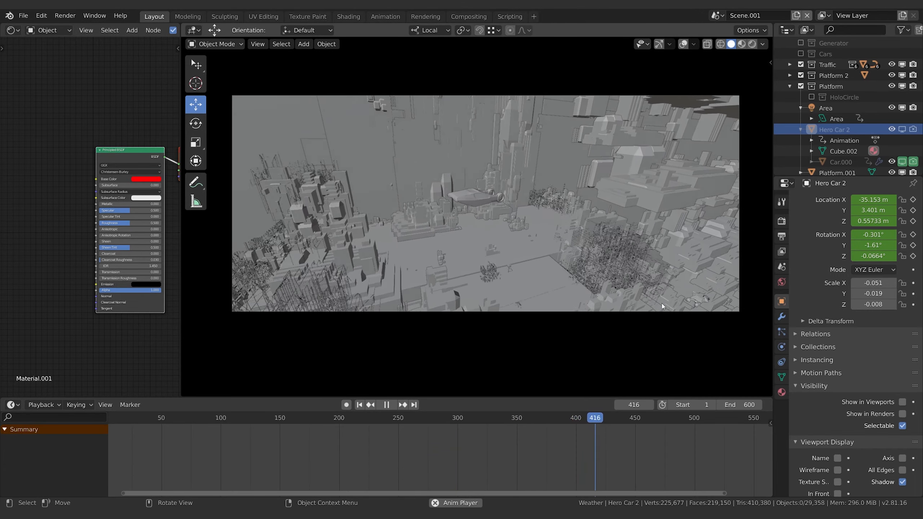
key("space")
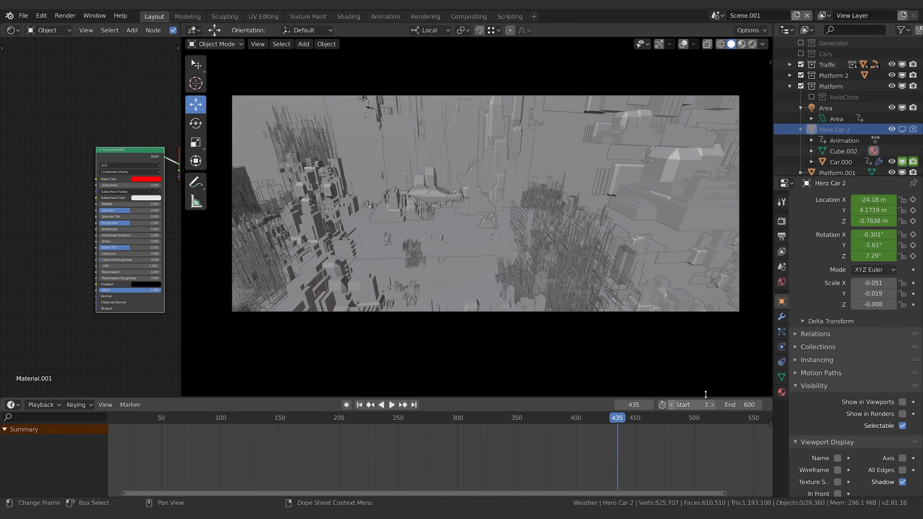
left_click_drag(644, 418, 679, 418)
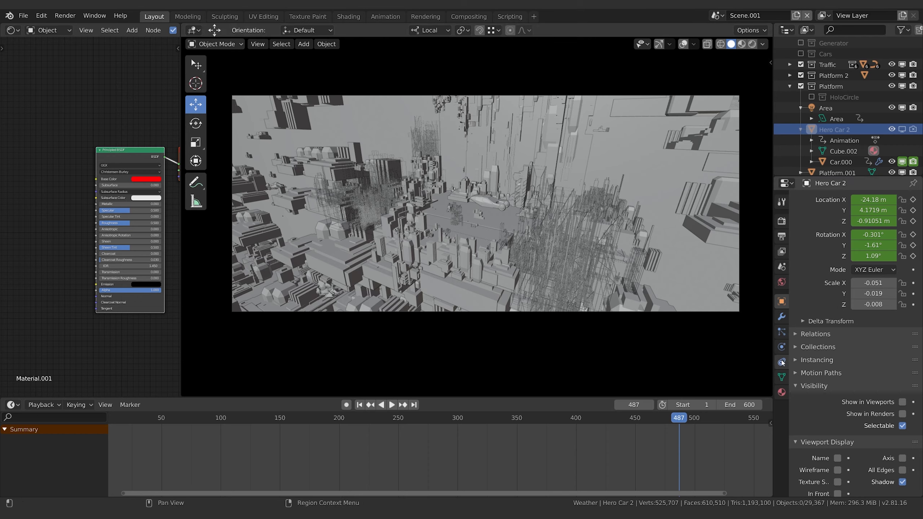
Select the Camera and re-pick the Platform object in the view as its depth of field focus object
scroll(792, 105, "up", 6)
left_click(829, 64)
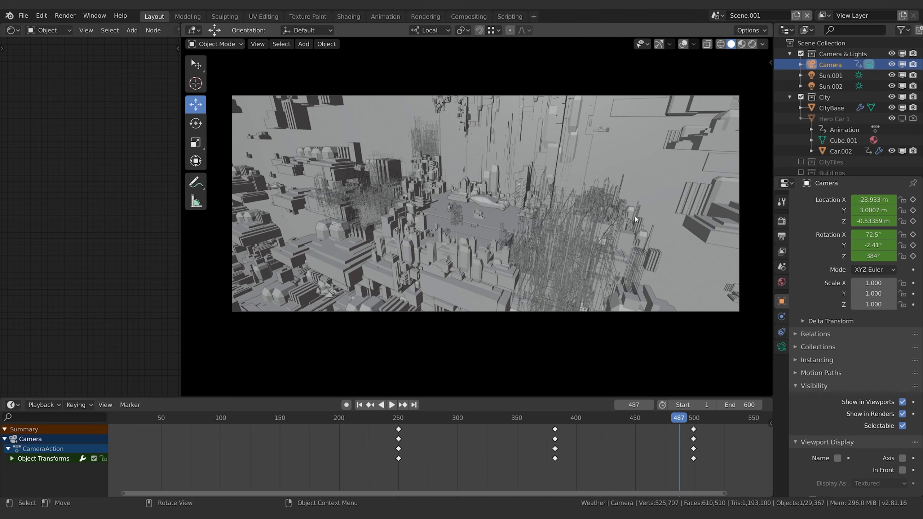
left_click(782, 347)
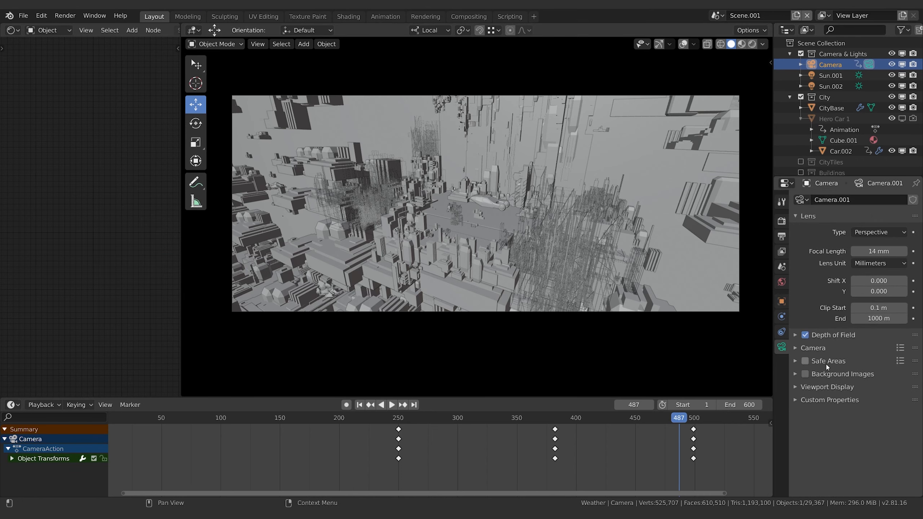
left_click(816, 336)
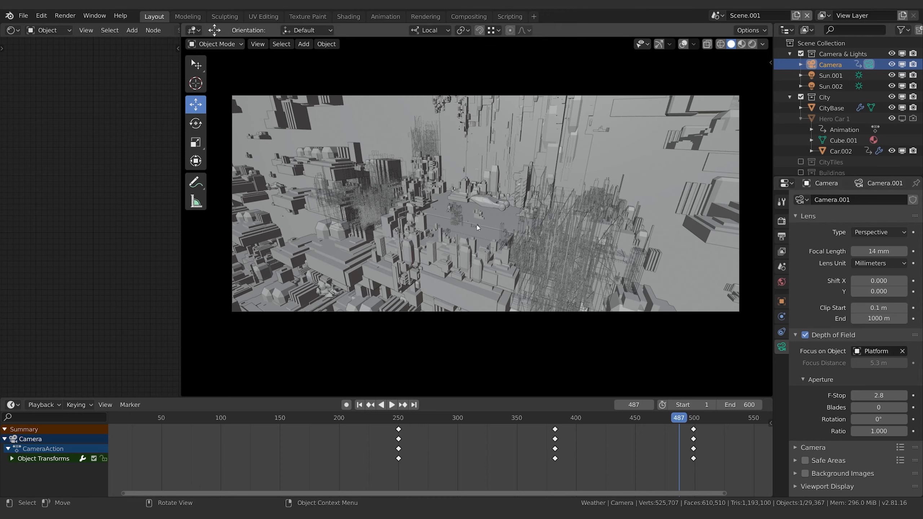
left_click(903, 351)
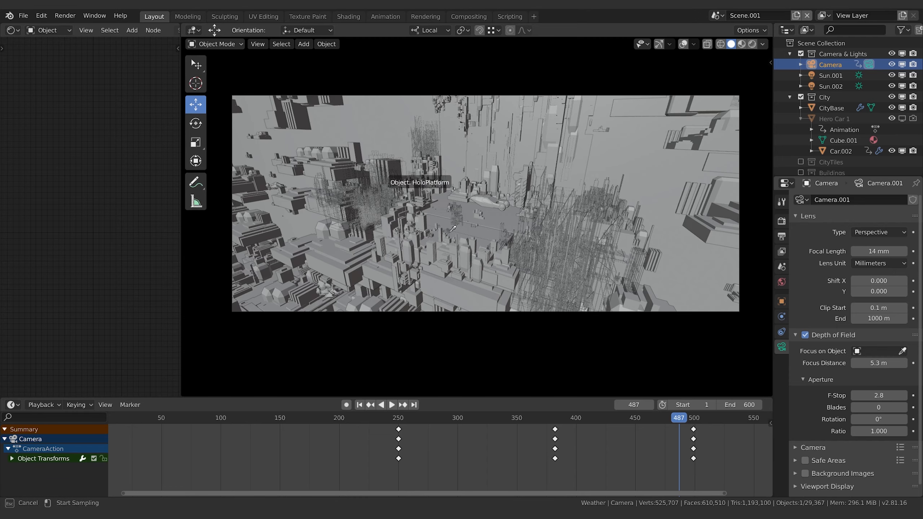
left_click(476, 208)
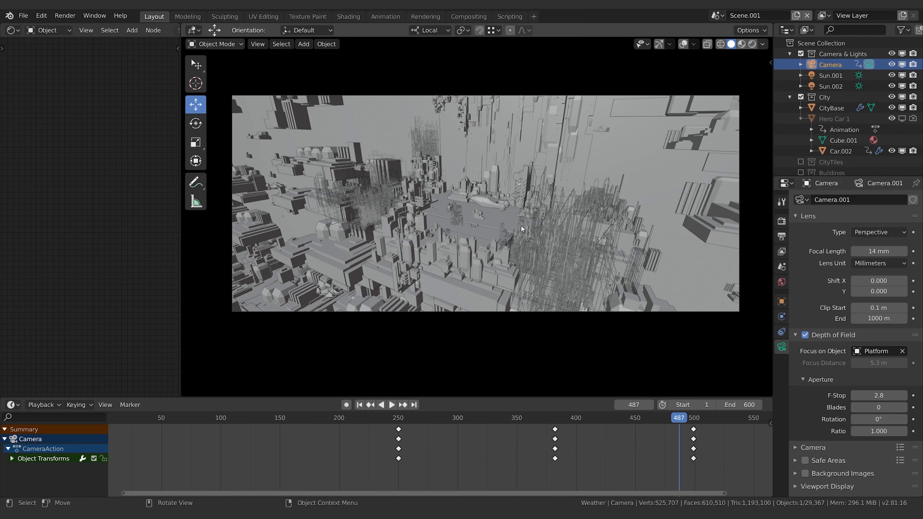
Show the camera's sensor settings below its depth of field options
scroll(817, 430, "down", 1)
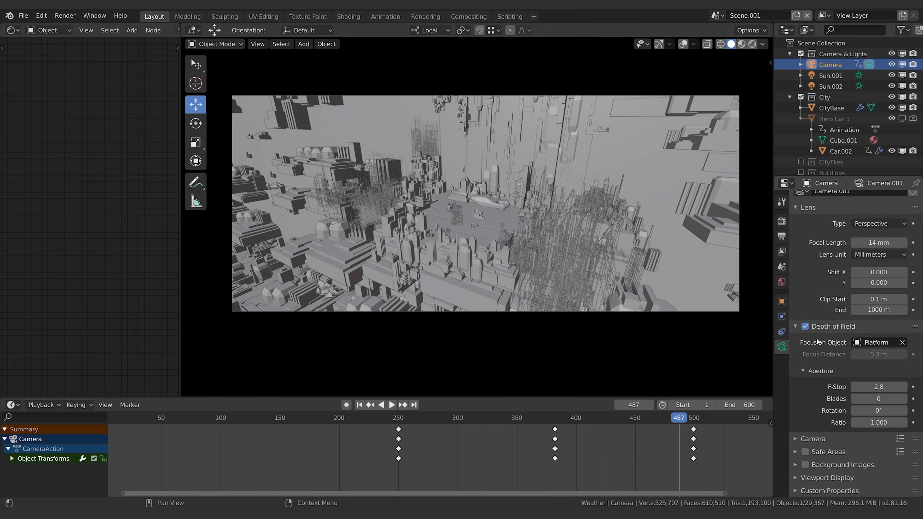
left_click(805, 439)
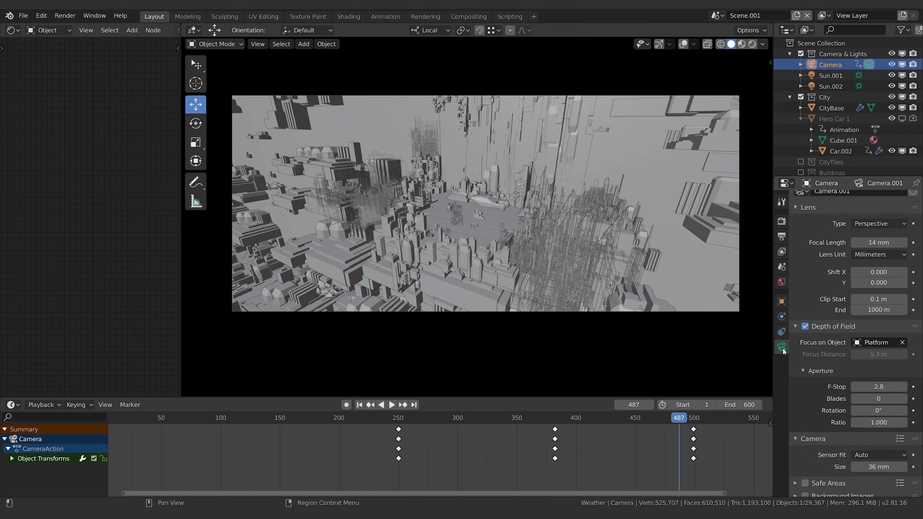
scroll(808, 293, "up", 1)
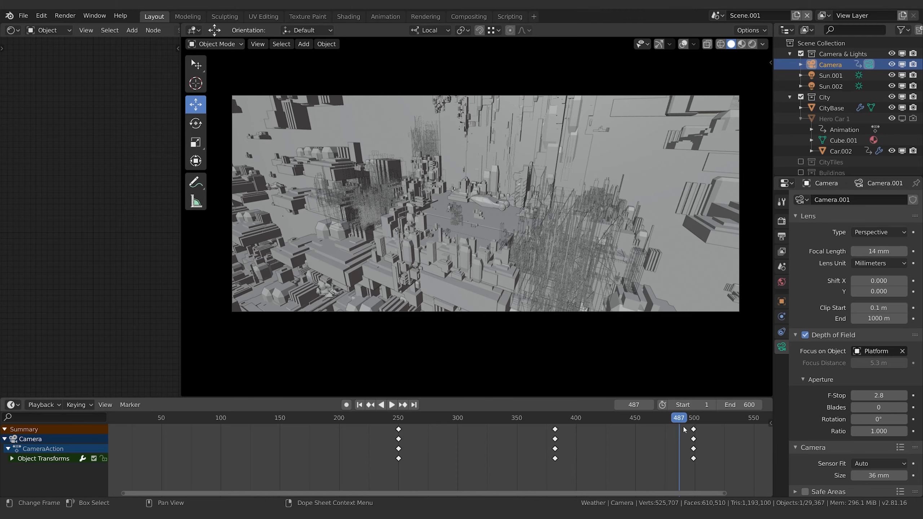
Play the city animation to frame 383 and keyframe the camera's 14 mm focal length there
left_click_drag(685, 415, 451, 423)
key("space")
key("space")
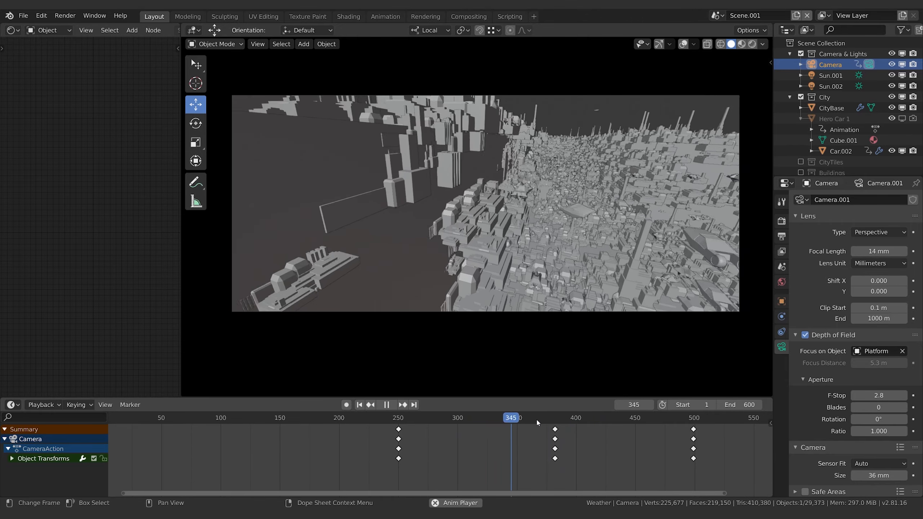
key("space")
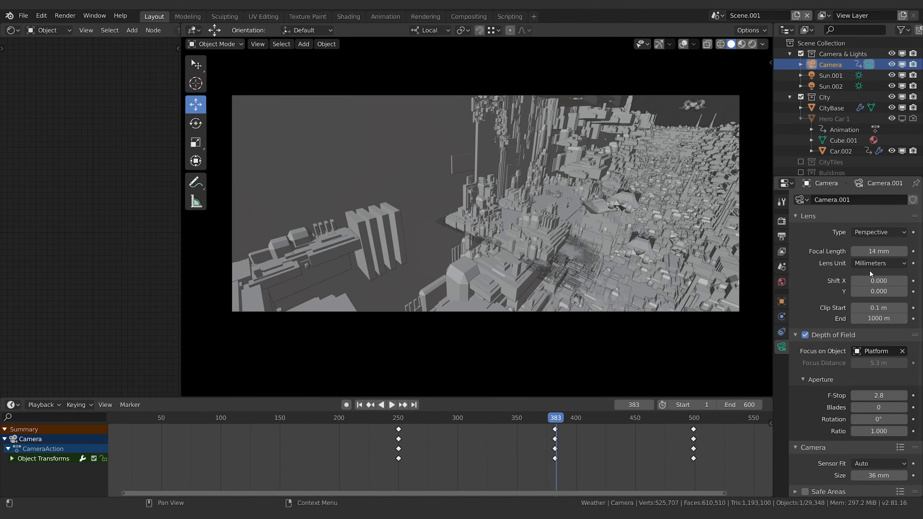
key("i")
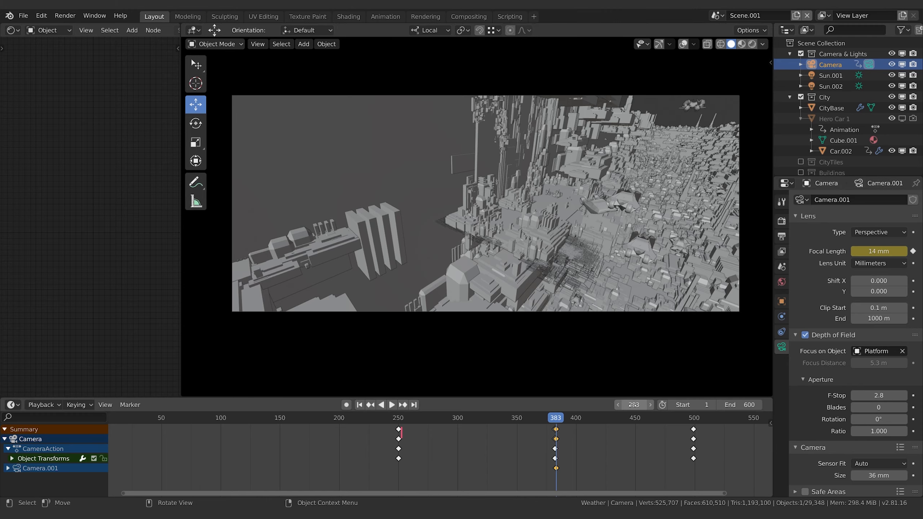
Advance to frame 397, set the camera's focal length to 30 mm and keyframe it
key("Right")
key("Right")
key("Right")
key("Right")
key("Right")
key("Right")
key("Right")
key("Right")
key("Right")
key("Right")
key("Right")
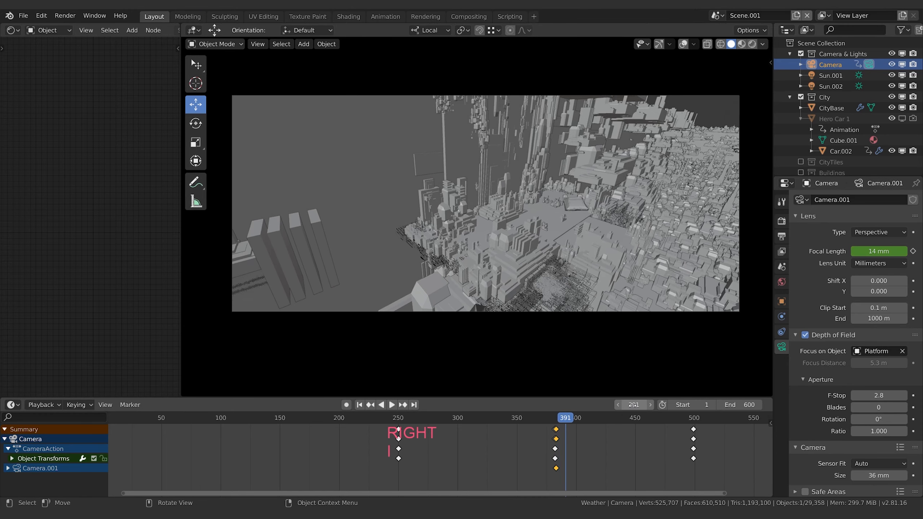
key("Right")
key("Right")
key("Right")
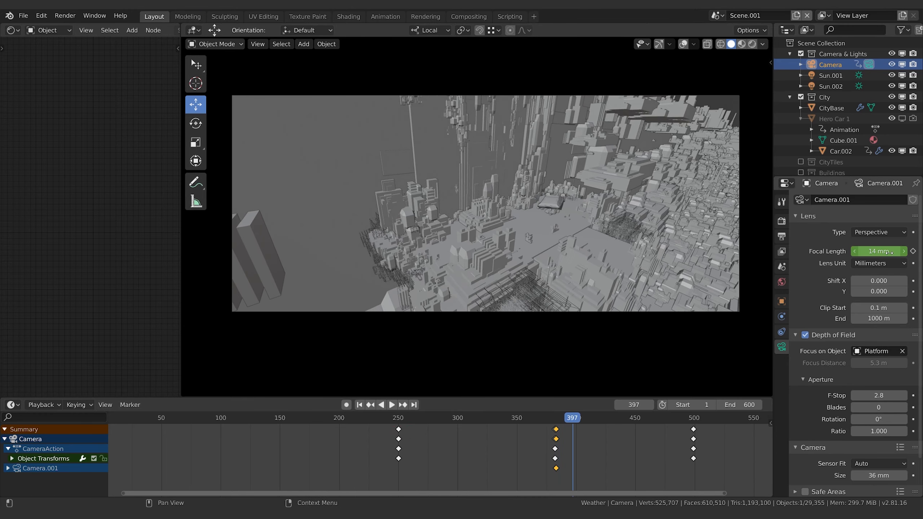
mouse_move(878, 251)
left_mouse_down()
mouse_move(897, 252)
mouse_move(878, 252)
left_mouse_up()
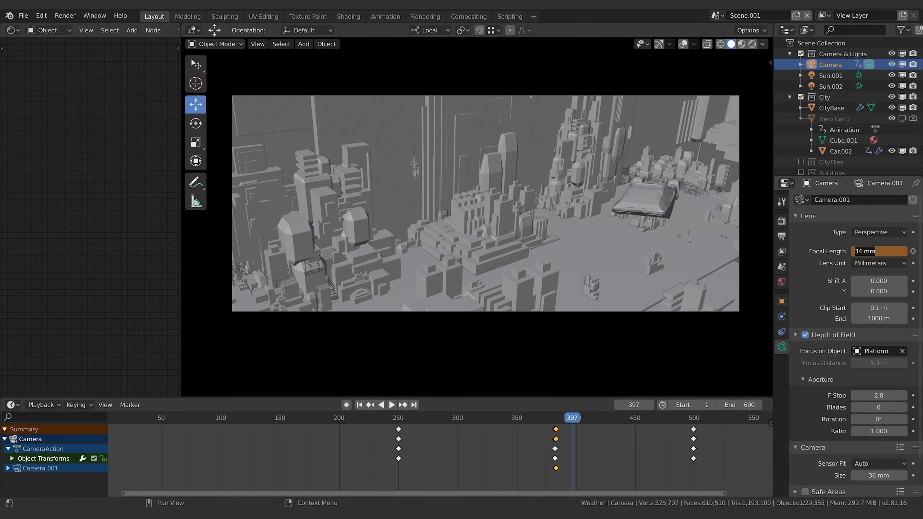
key("Return")
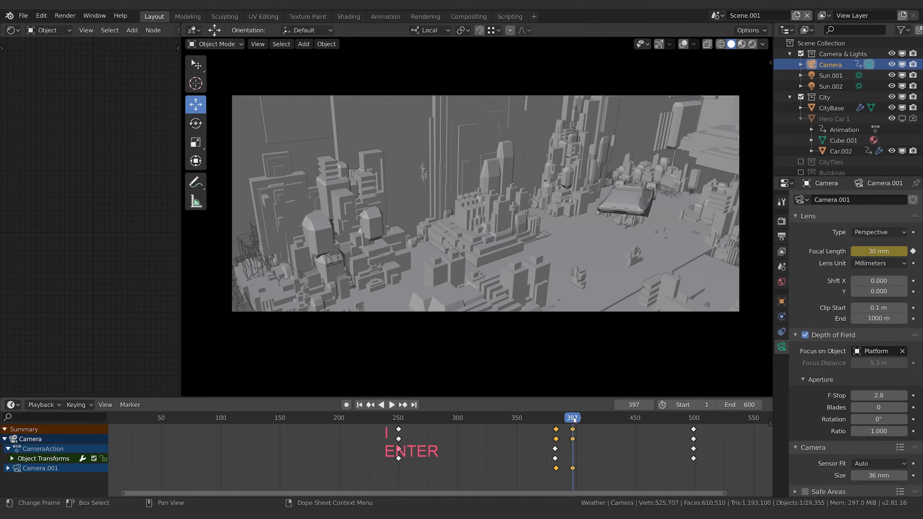
Advance to frame 408, reduce the camera's focal length to 24 mm and keyframe it
key("space")
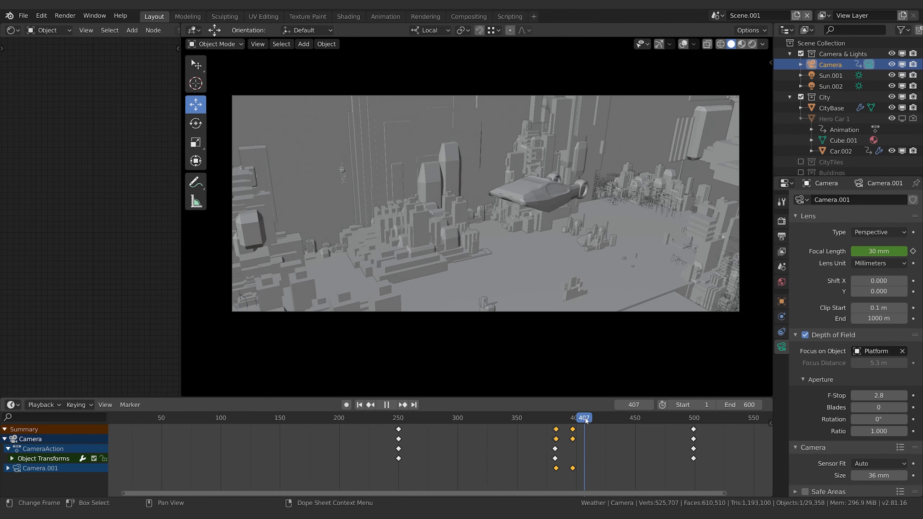
key("space")
left_click_drag(878, 251, 862, 251)
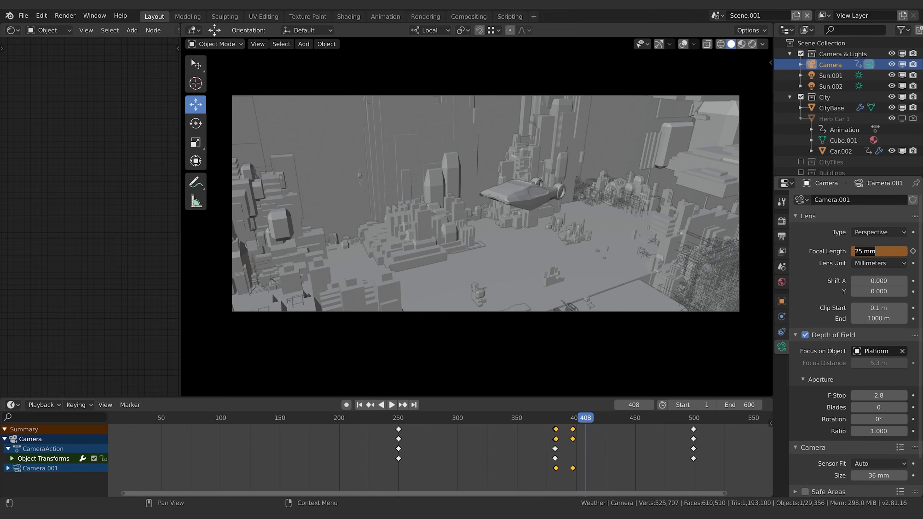
left_click(853, 252)
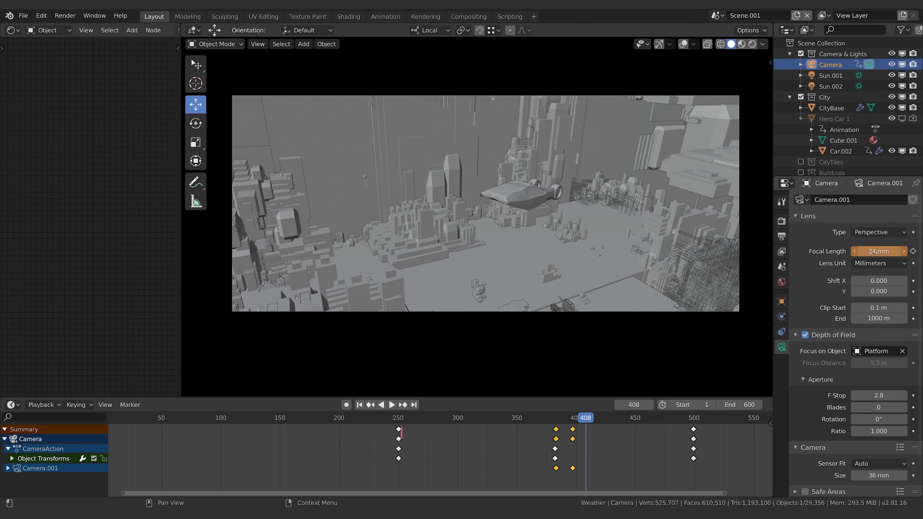
Advance to frame 423, set the camera's focal length to 32 mm and keyframe it
key("space")
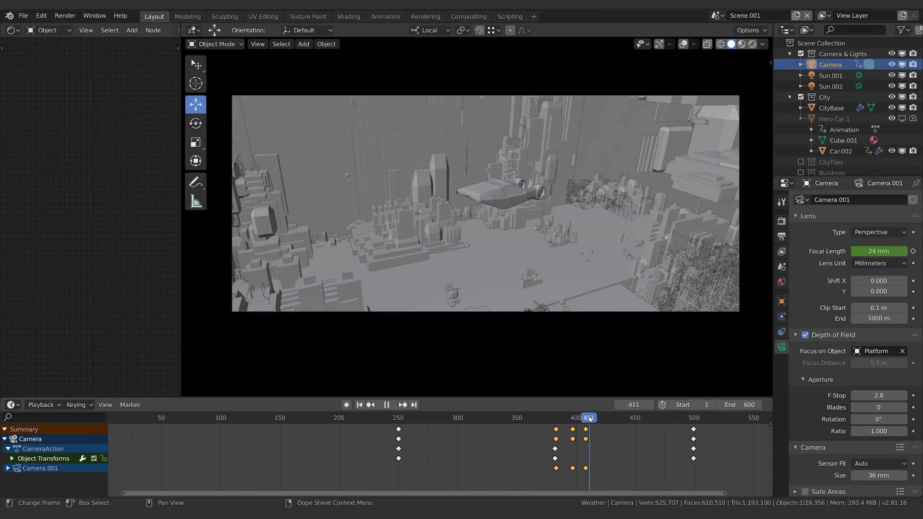
key("space")
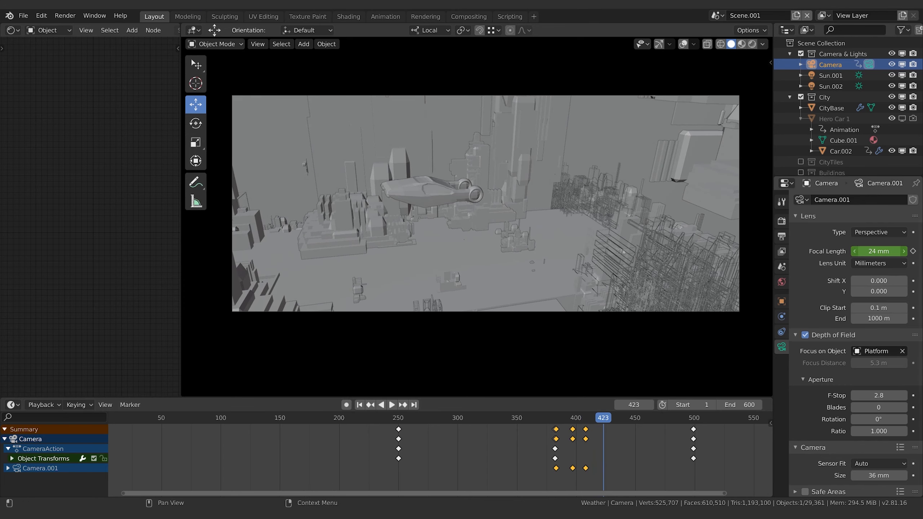
left_click_drag(868, 255, 877, 255)
left_click(867, 255)
type("32")
key("Return")
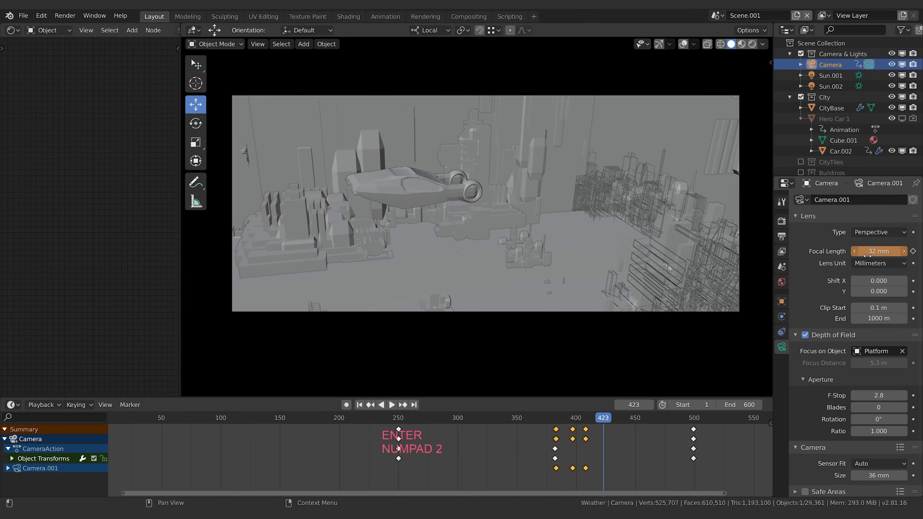
Replay the camera animation from before the first focal length keyframe to check the zoom timing
left_click_drag(607, 422, 535, 426)
key("space")
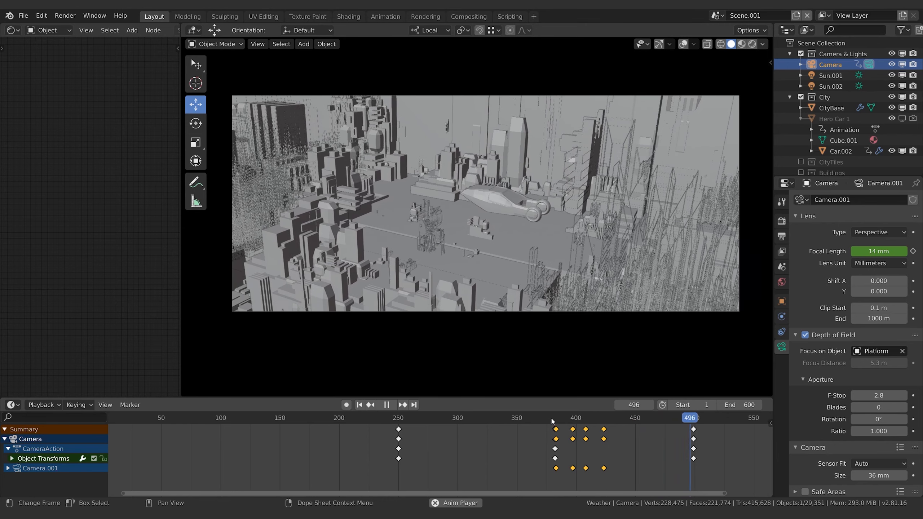
key("space")
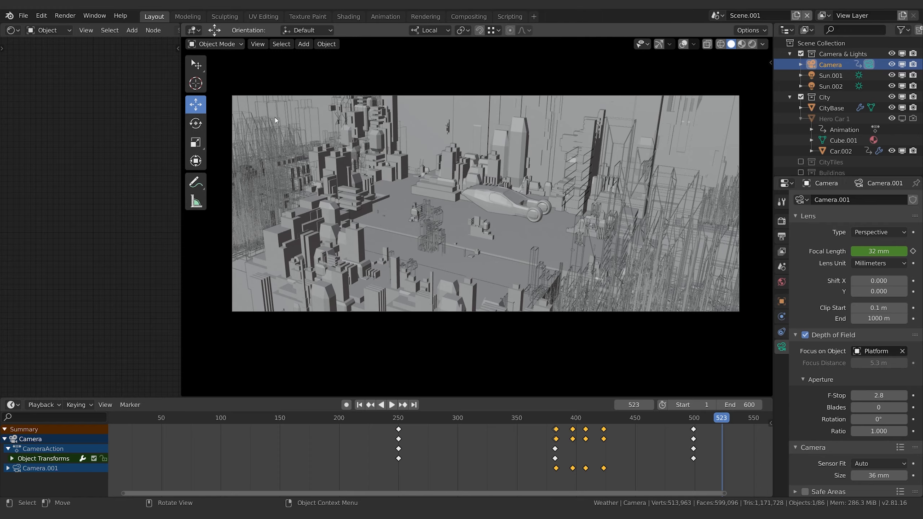
key("space")
left_click(539, 416)
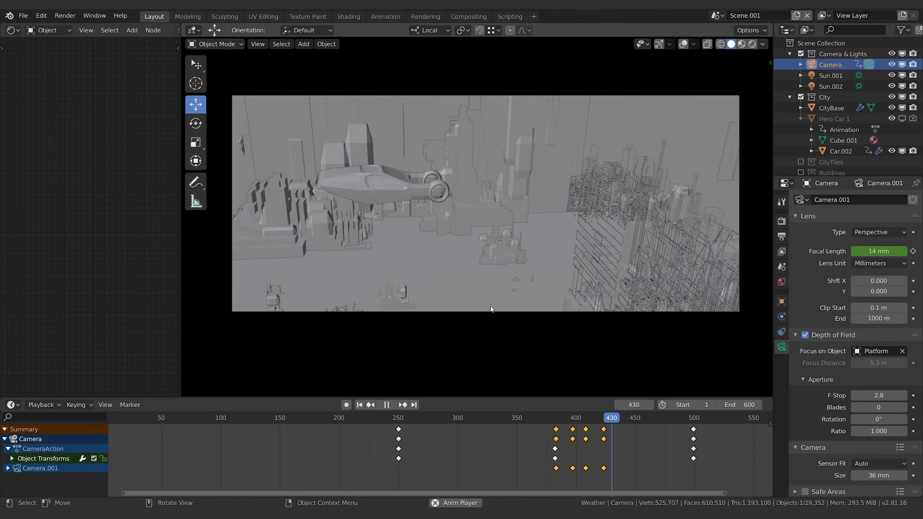
key("space")
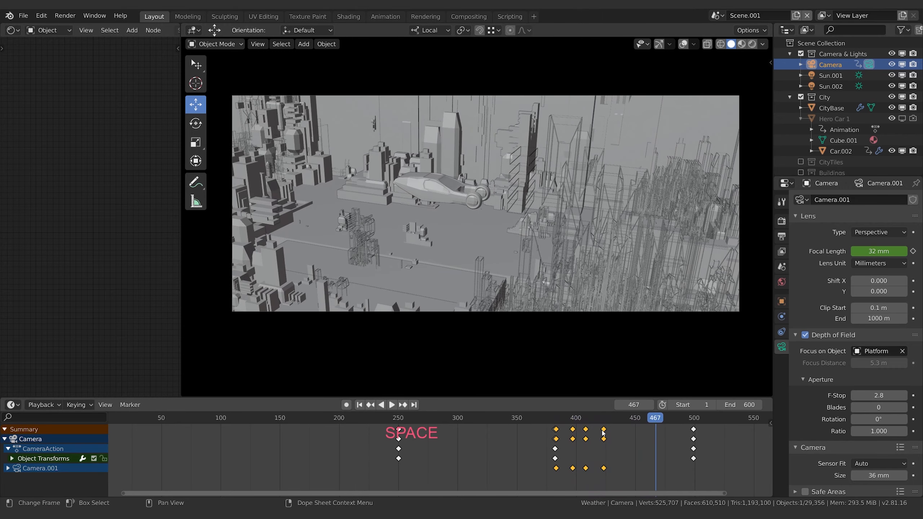
Move the 32 mm focal length keyframe earlier to about frame 416 and replay the zoom
left_click(600, 429)
key("g")
left_click(591, 431)
left_click(548, 420)
key("space")
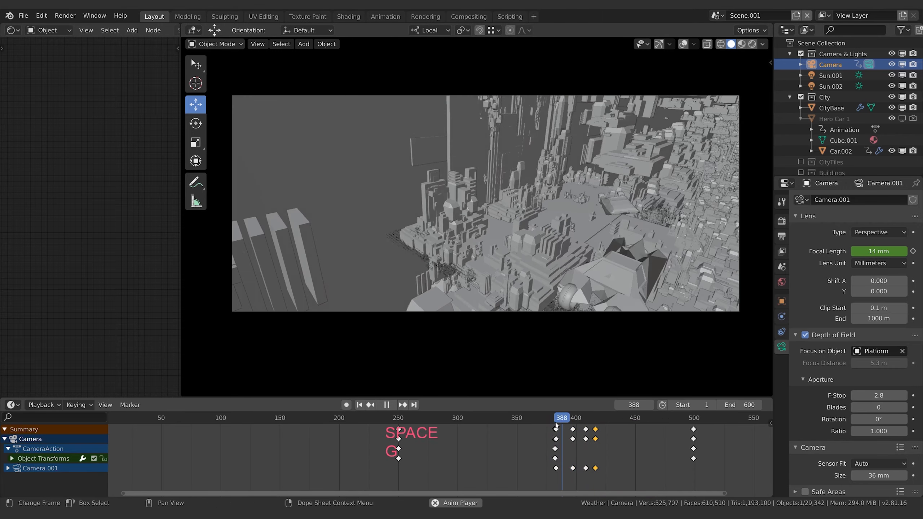
key("space")
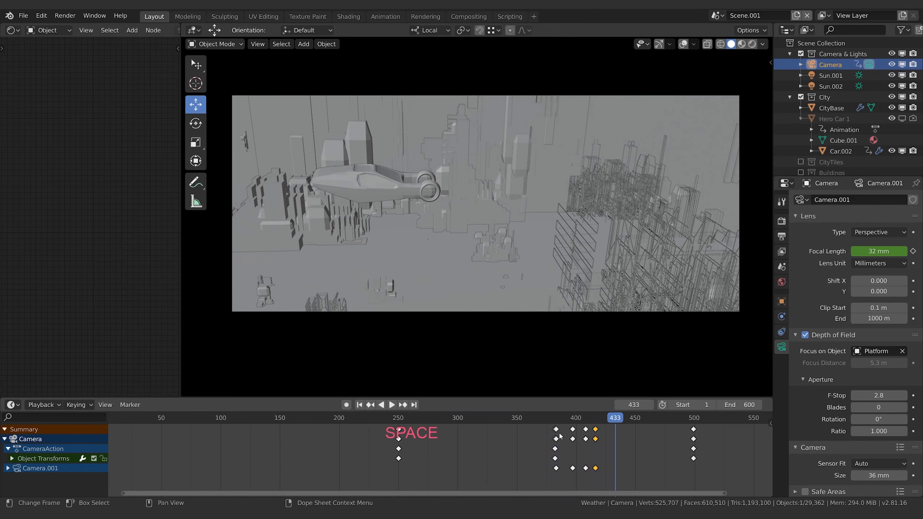
Move the 24 mm and 32 mm focal length keyframes earlier to frames 404 and 412, and replay the zoom
key("g")
left_click(581, 430)
left_click(595, 429)
key("g")
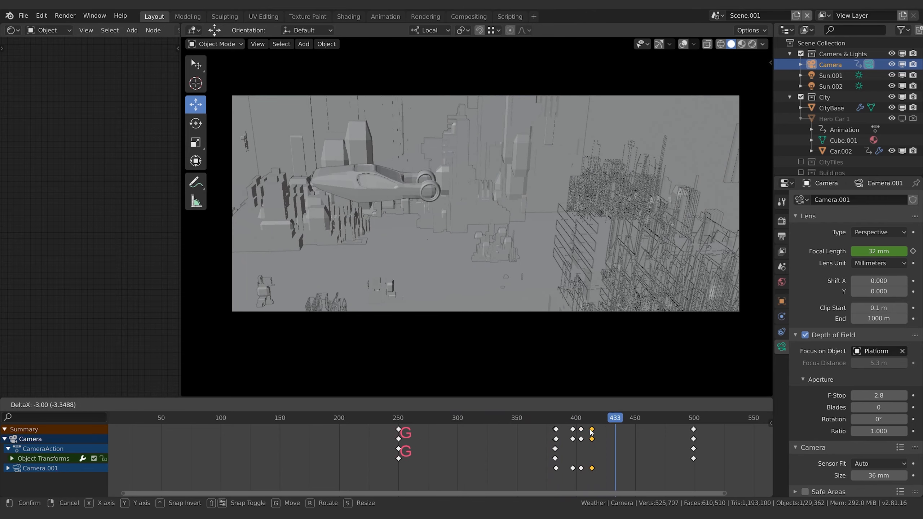
left_click(590, 429)
left_click(551, 417)
key("space")
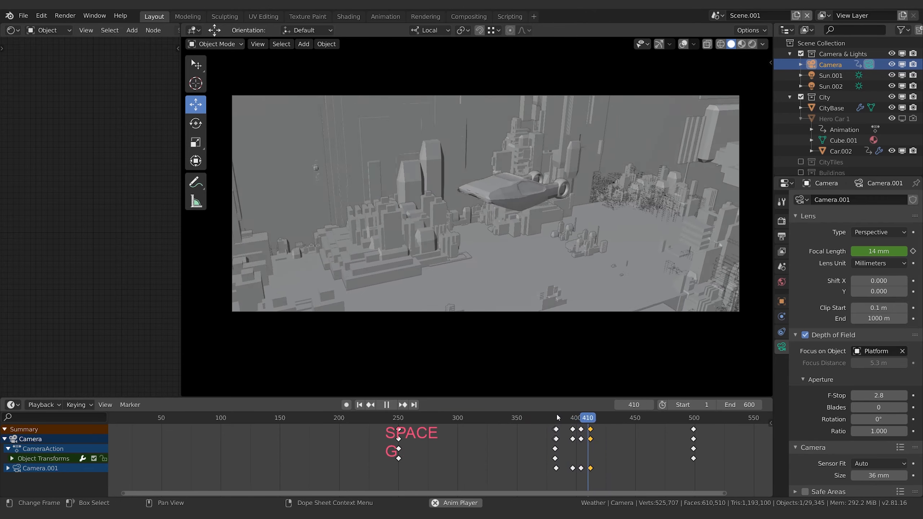
key("space")
At frame 404, raise the camera's focal length to 27 mm, keyframe it and play back the zoom
left_click_drag(593, 420, 581, 423)
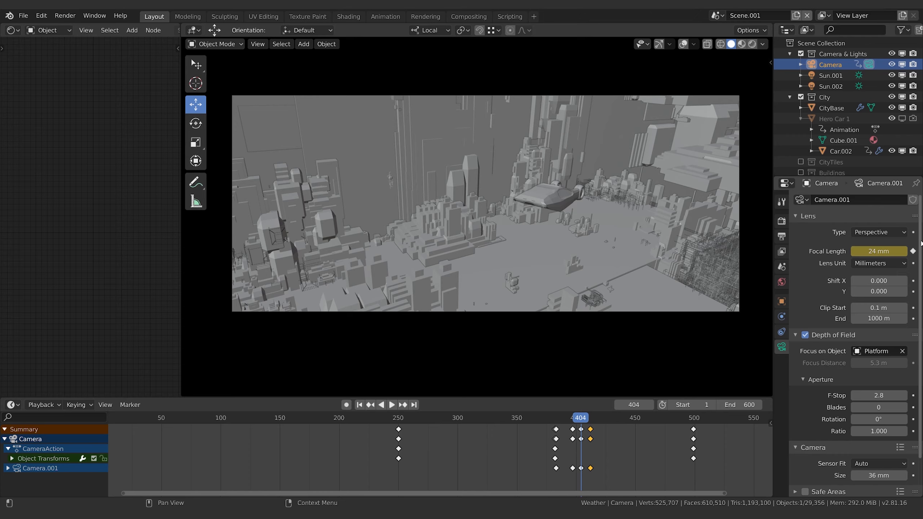
left_click(904, 253)
left_click(903, 253)
left_click(904, 253)
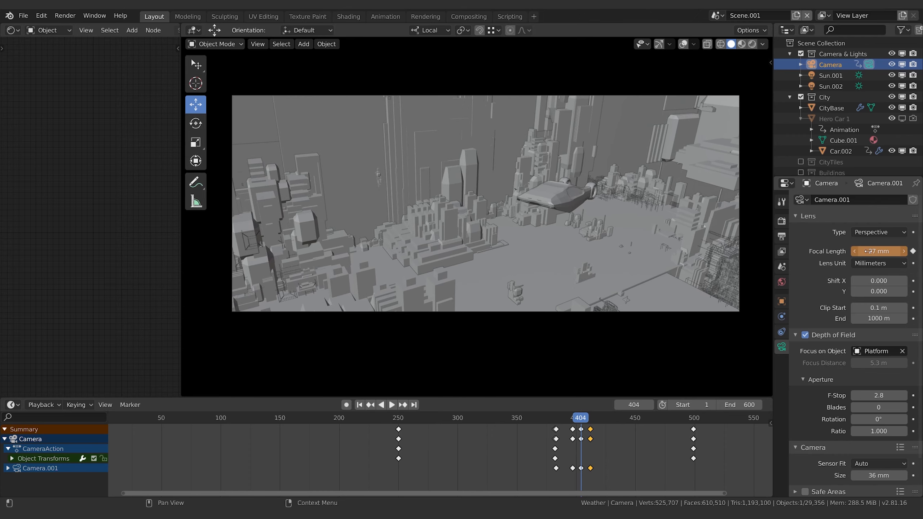
key("i")
key("space")
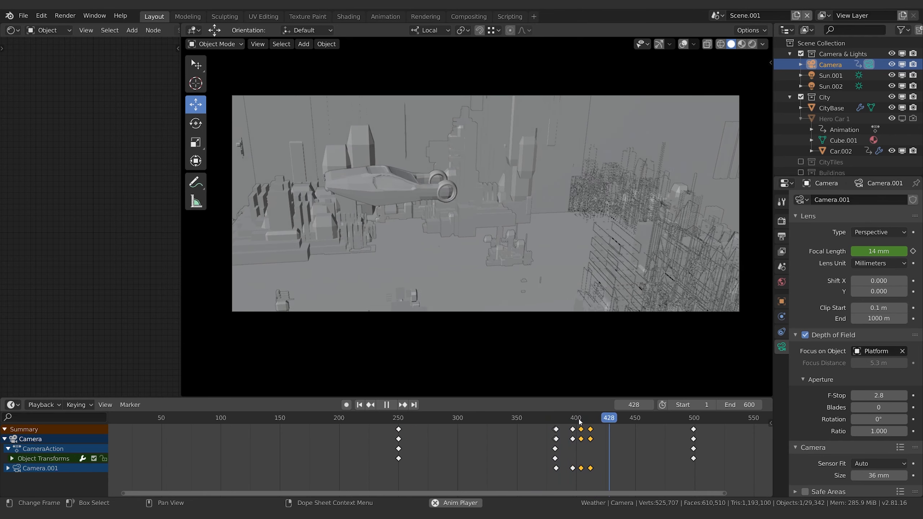
key("space")
At frame 412, set the camera's focal length to 30 mm, keyframe it and replay the zoom
left_click_drag(603, 420, 590, 420)
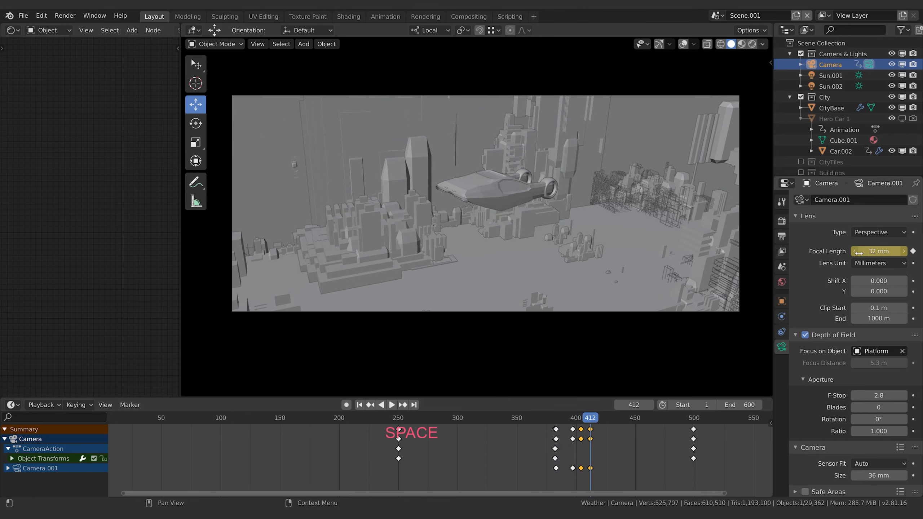
left_click_drag(887, 255, 880, 255)
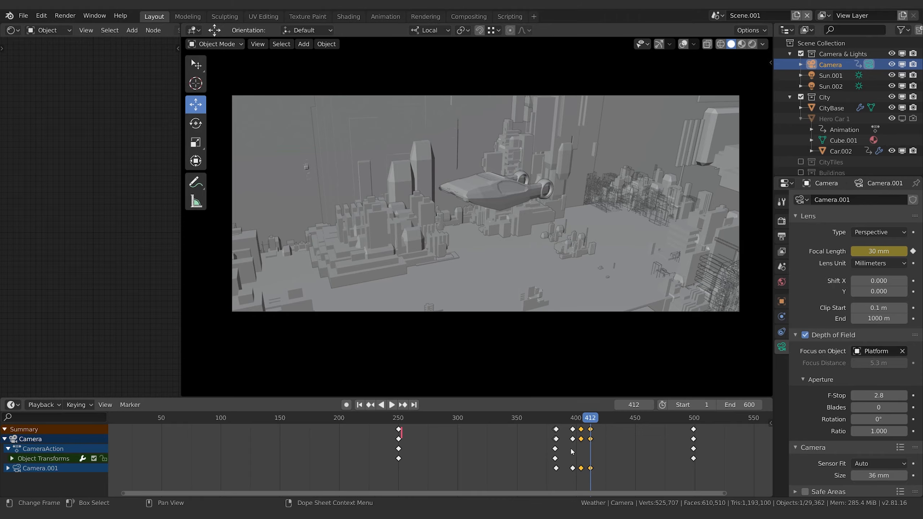
key("space")
left_click_drag(556, 427, 585, 427)
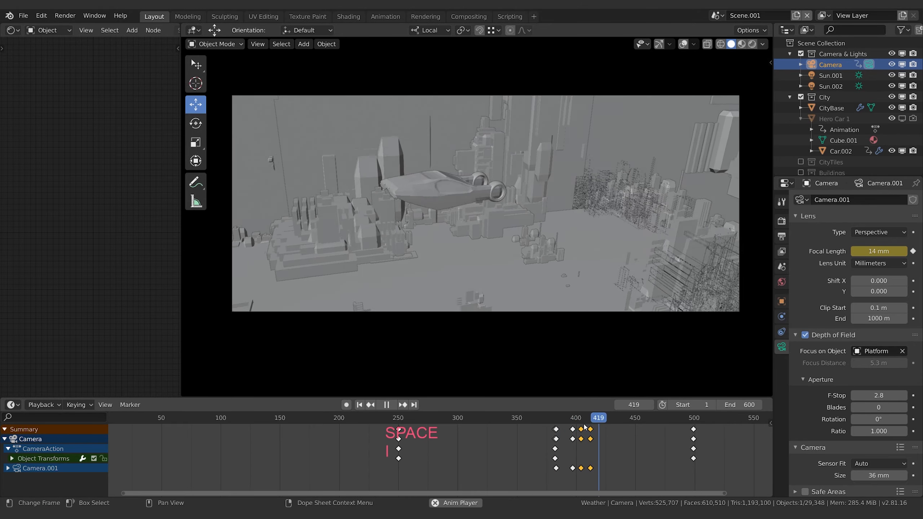
Stop the playback, shade the flying car smooth and play the animation on to about frame 501
key("space")
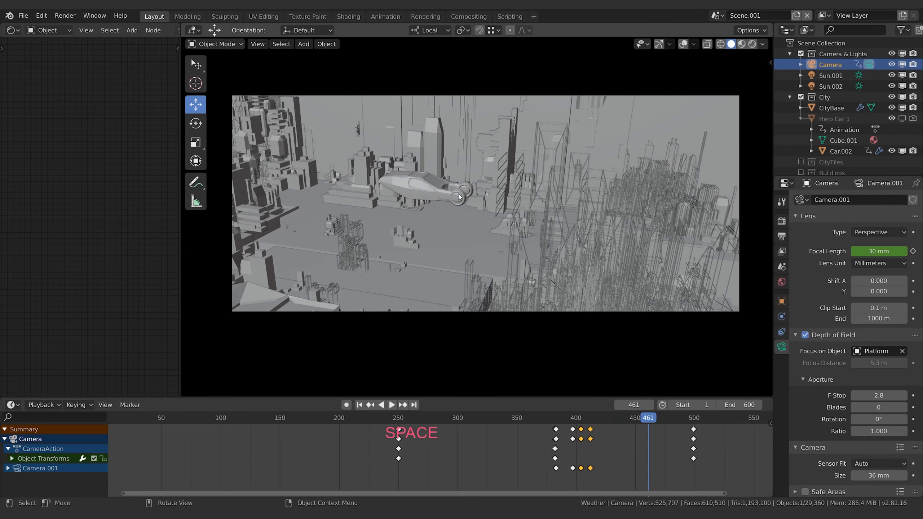
right_click(404, 185)
left_click(425, 193)
right_click(425, 193)
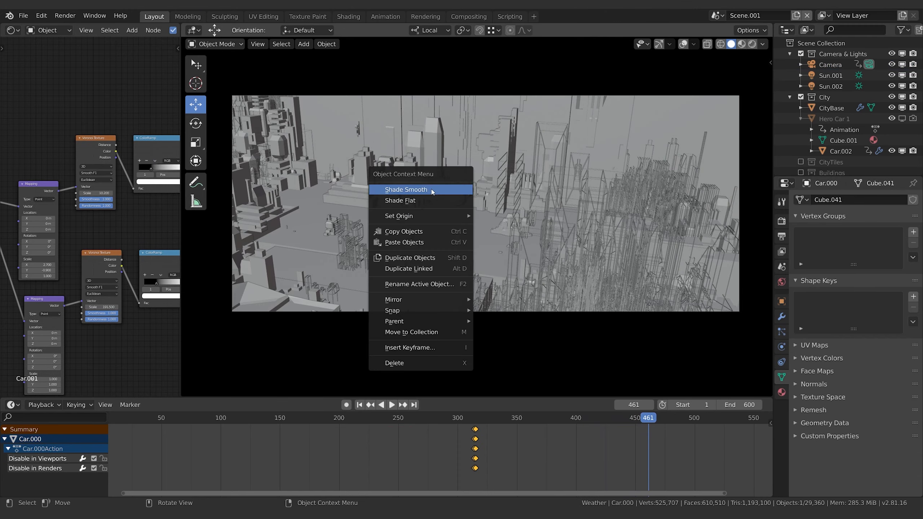
left_click(462, 191)
key("space")
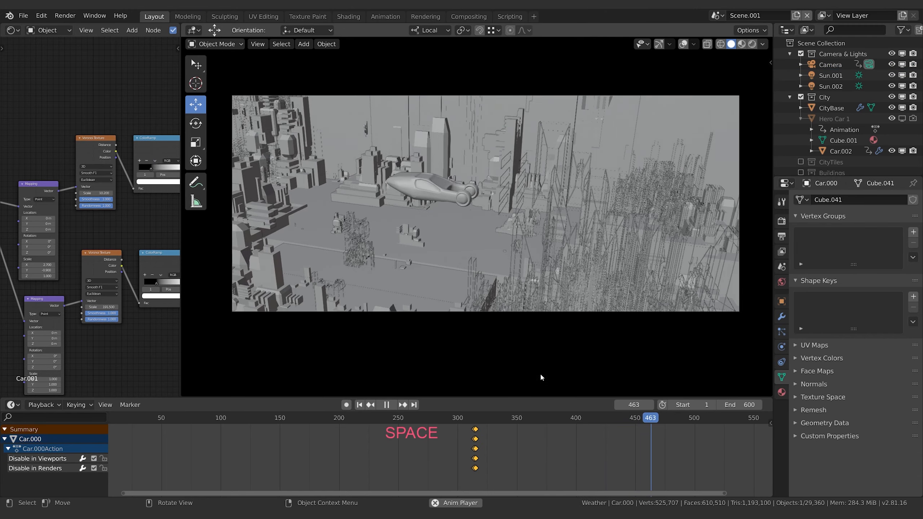
key("space")
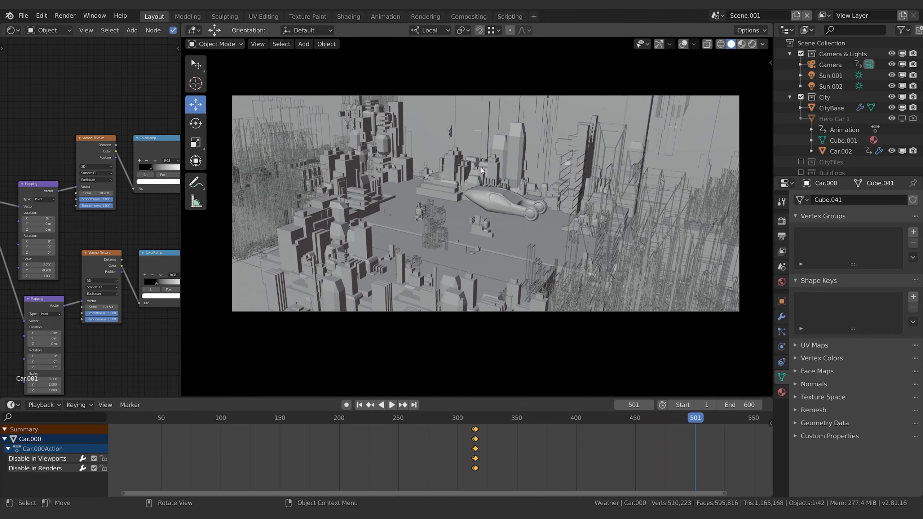
Turn on viewport overlays, duplicate the large platform building and move the copy about 1.49 m along its local X axis
left_click(509, 140)
left_click(681, 44)
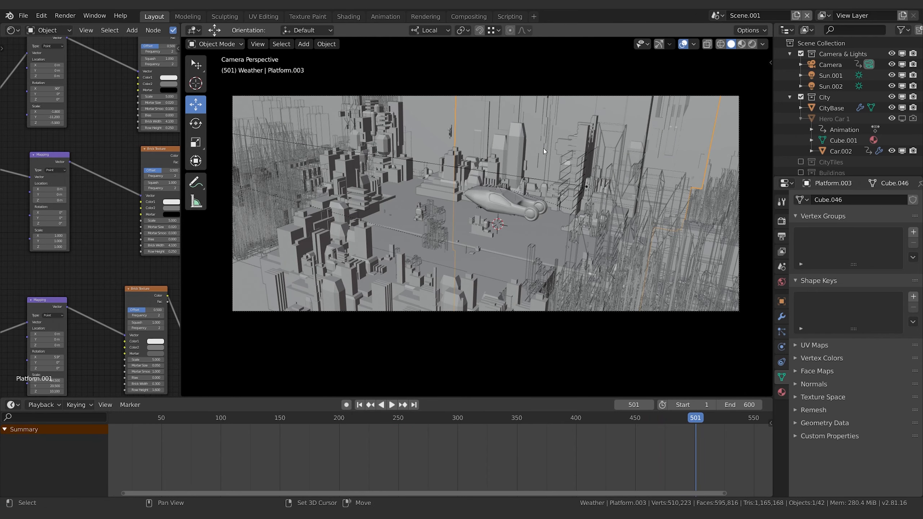
key("shift+d")
key("Escape")
key("g")
key("x")
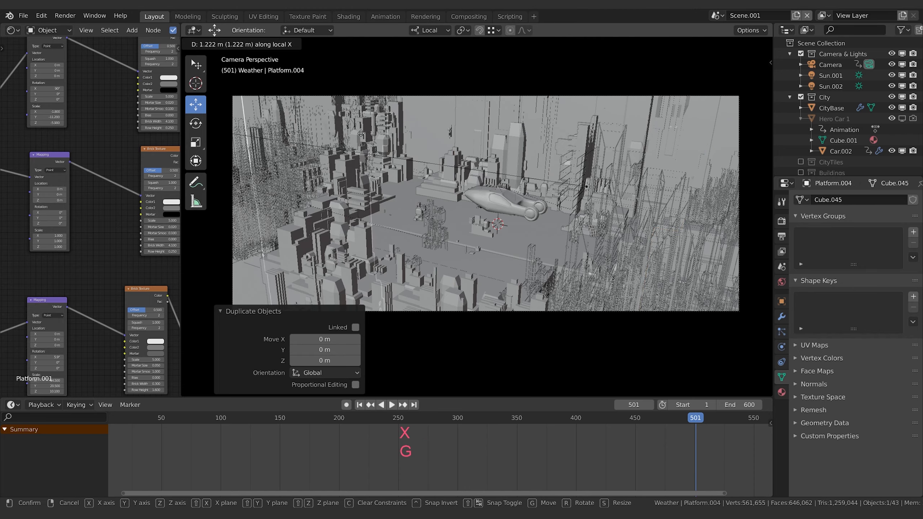
left_click(333, 132)
Stretch the duplicated platform to about 1.73 along its local X axis and shift it about -0.32 m along that axis
key("s")
key("x")
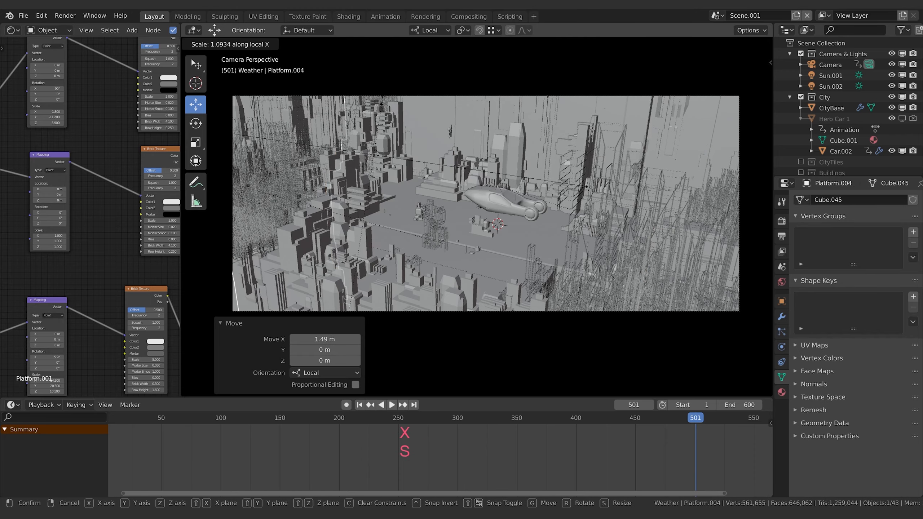
left_click(463, 227)
key("g")
key("x")
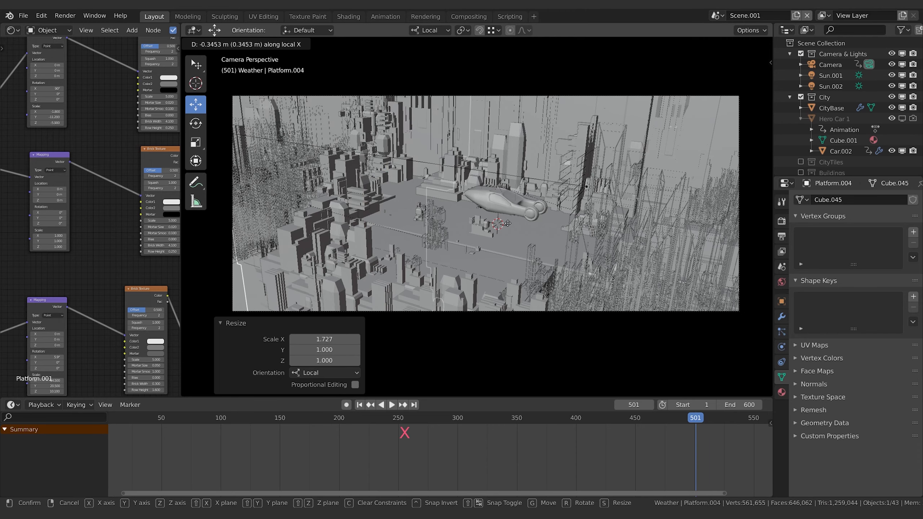
left_click(421, 136)
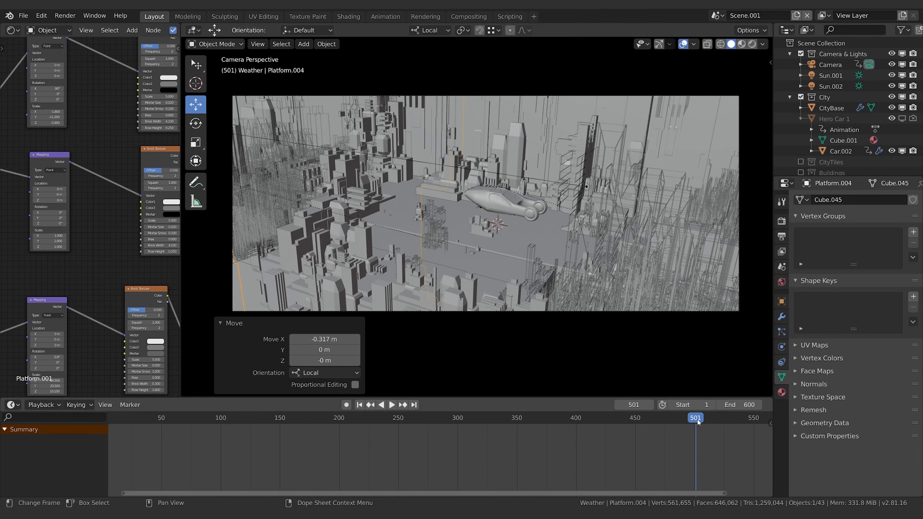
Set the animation's end frame to 500 and play back the final part of the camera move
left_click_drag(697, 420, 677, 416)
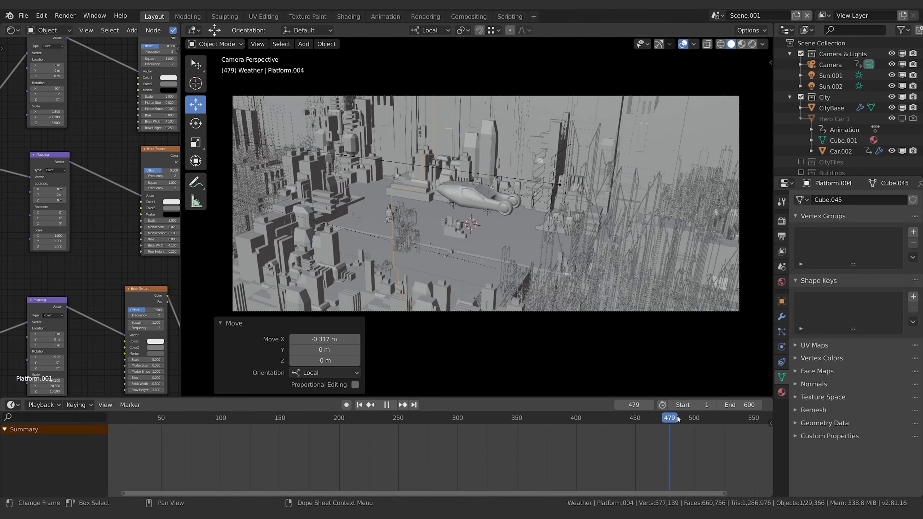
key("space")
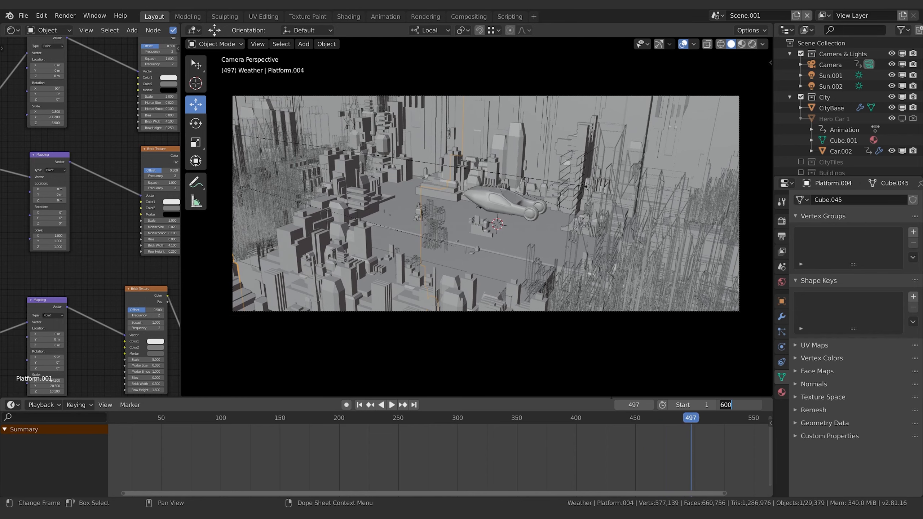
type("0")
key("Return")
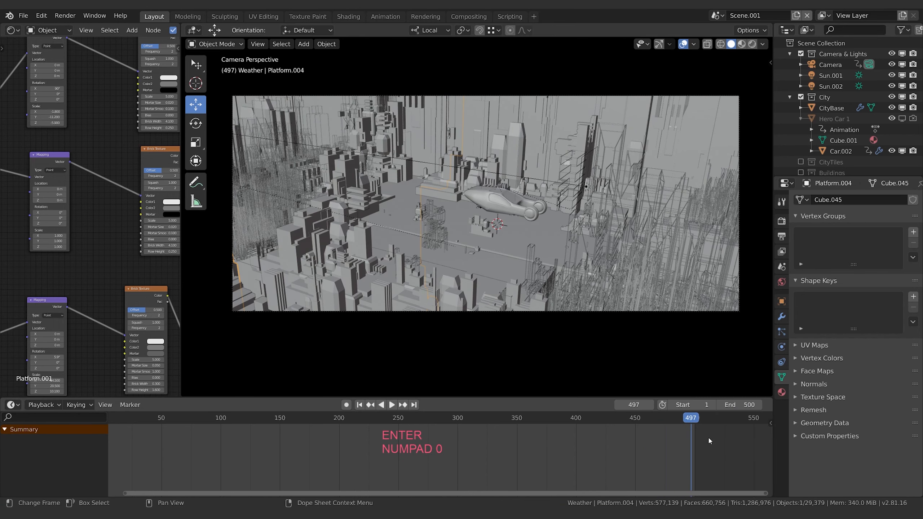
left_click_drag(692, 420, 536, 425)
key("space")
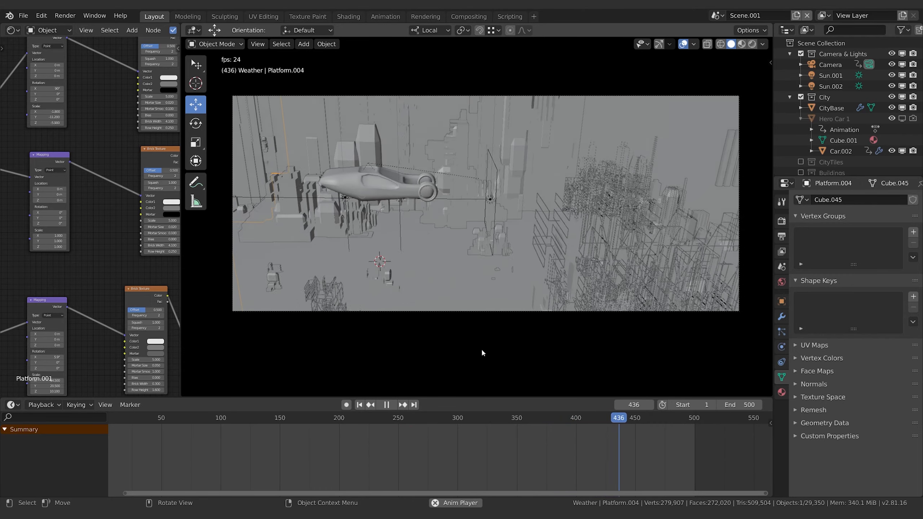
key("space")
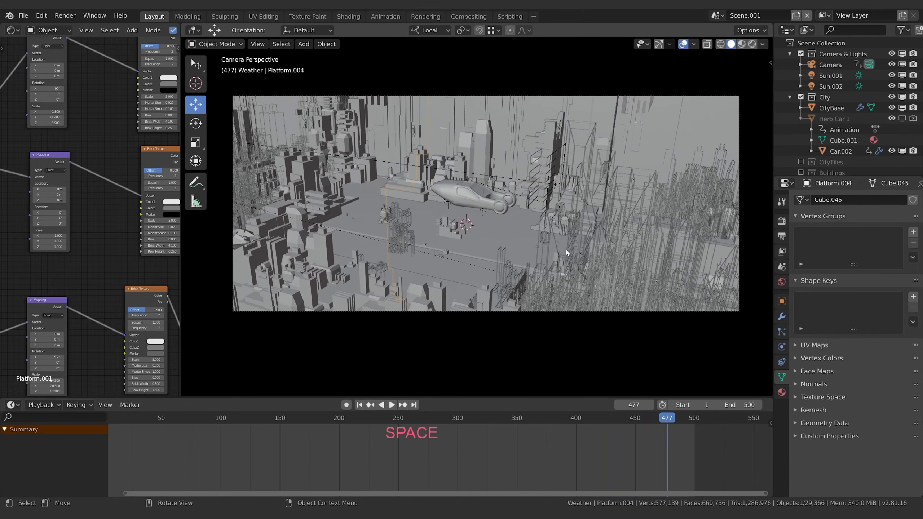
Switch the viewport to Rendered shading and play the animation to about frame 493
key("z")
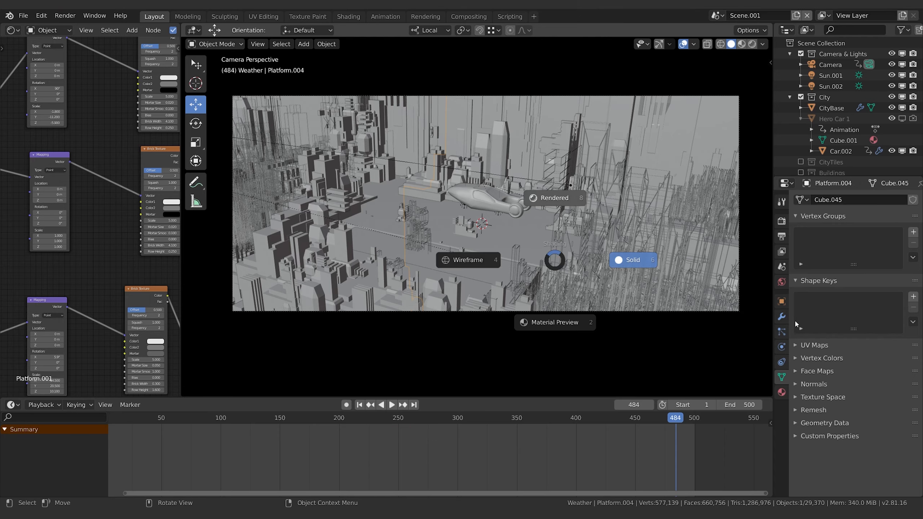
key("8")
key("space")
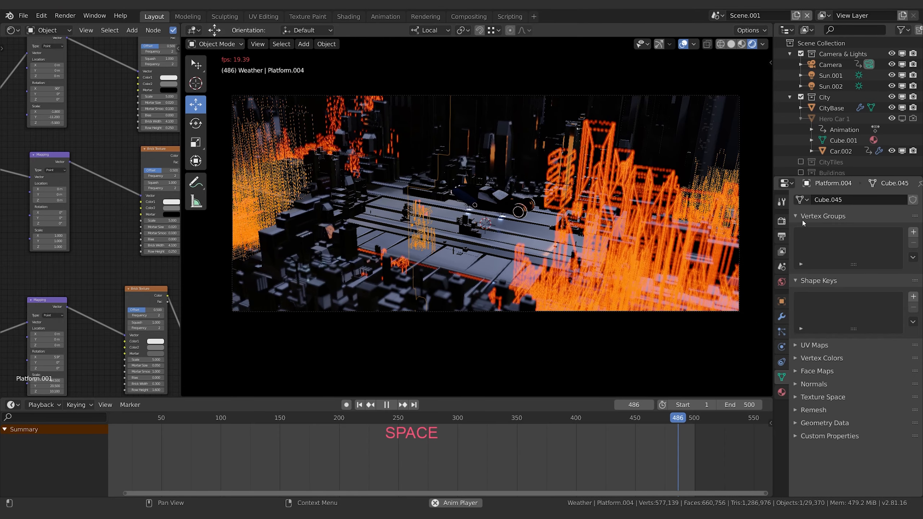
Change the render engine to Cycles and hide the viewport overlays over the rendered preview
left_click(781, 221)
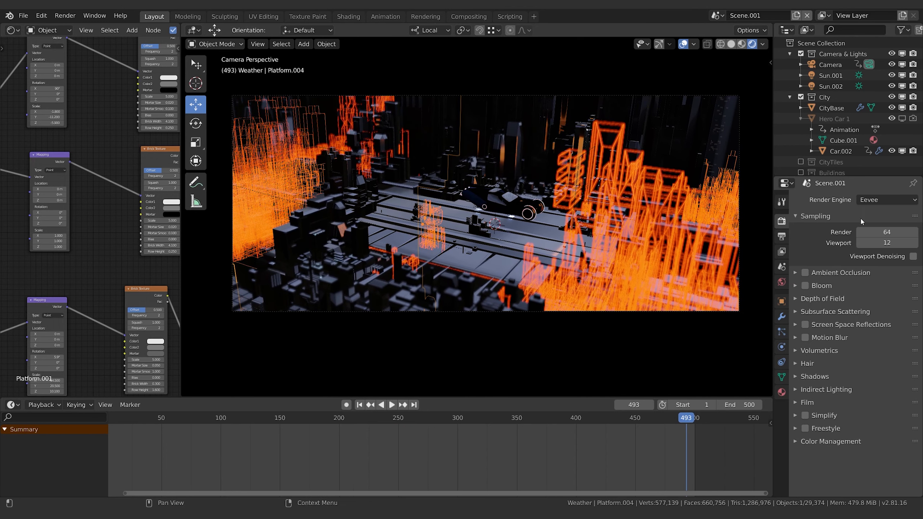
left_click(871, 200)
left_click(871, 236)
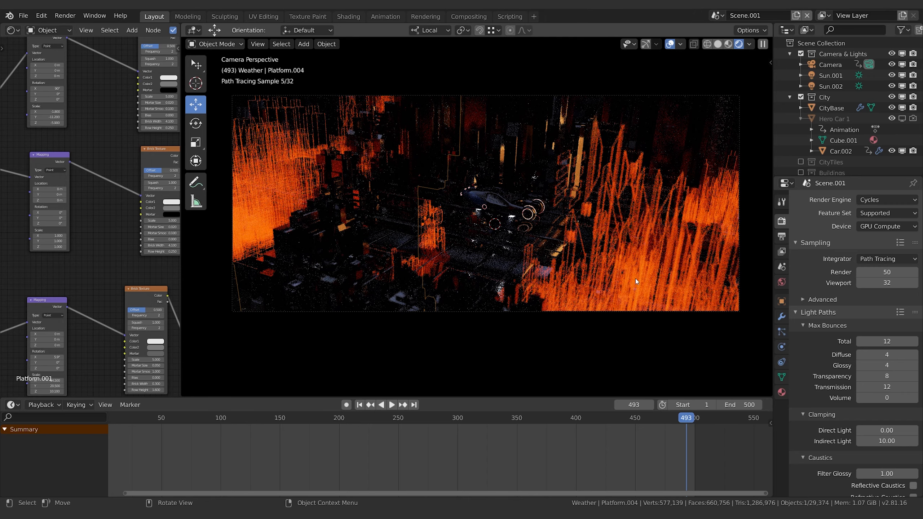
left_click(671, 44)
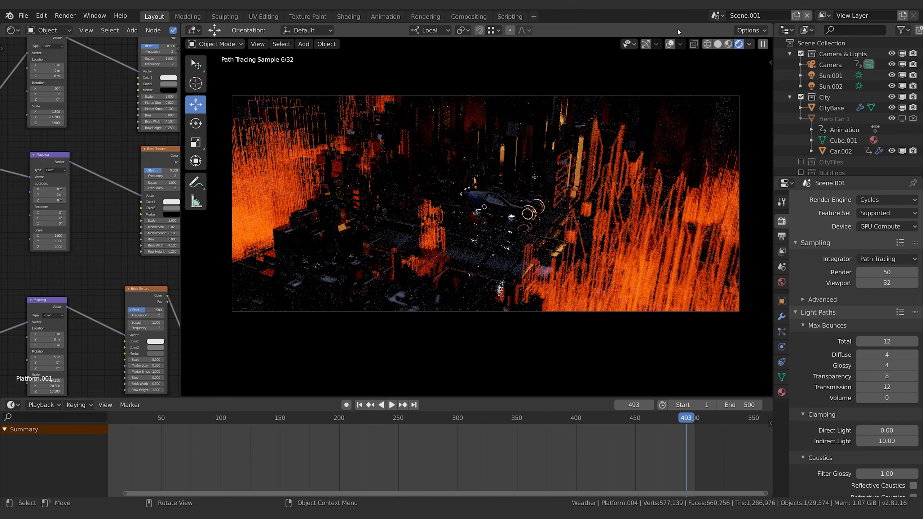
left_click(670, 44)
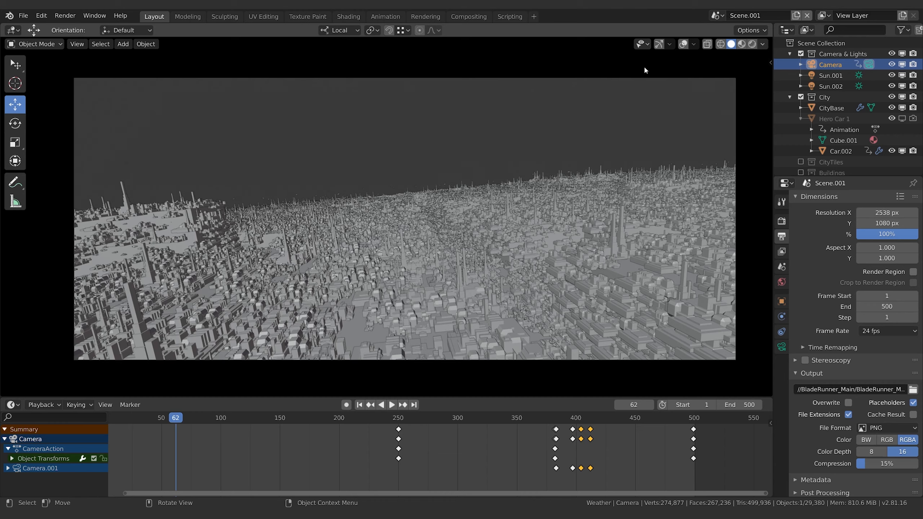
Select the camera, play the animation around the start of the focal length zoom and scrub back to frame 275
left_click(825, 75)
left_click(814, 64)
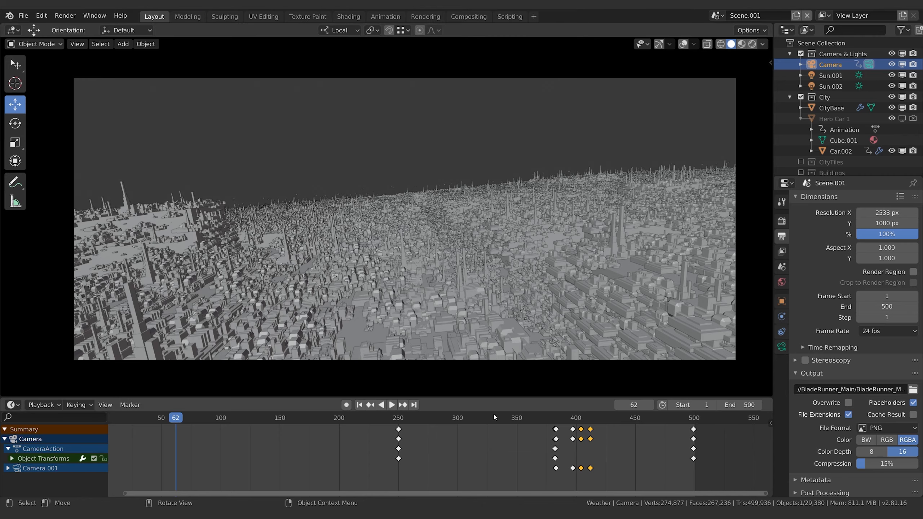
left_click(537, 418)
key("space")
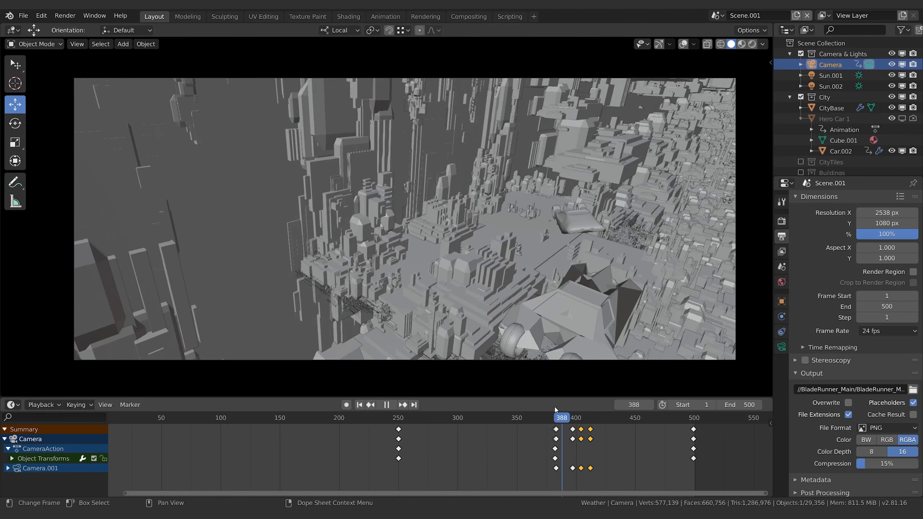
left_click_drag(555, 409, 430, 420)
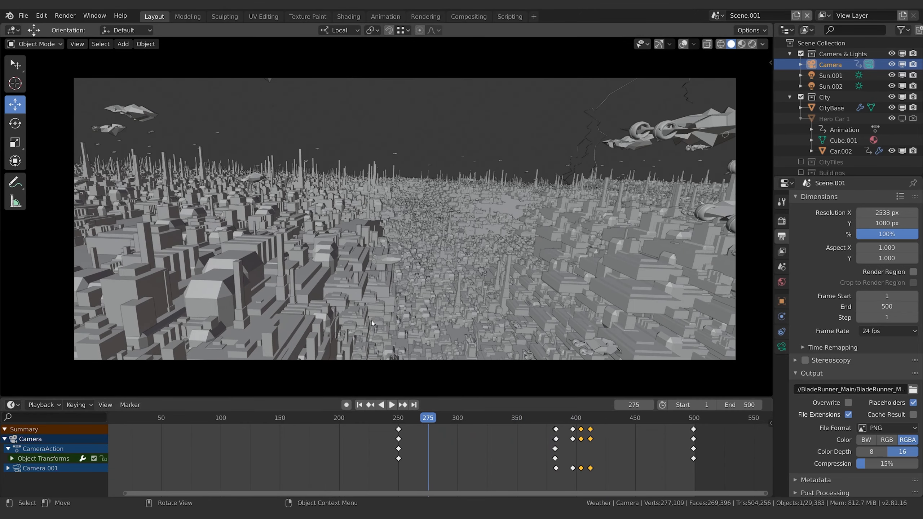
Turn the timeline area into an enlarged Graph Editor and refit the camera view in the smaller viewport
left_click(13, 407)
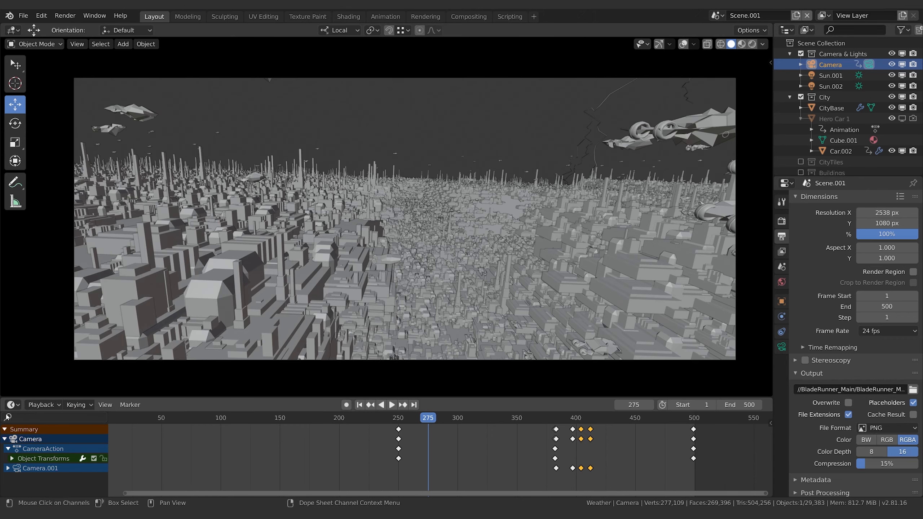
left_click(12, 404)
left_click(154, 321)
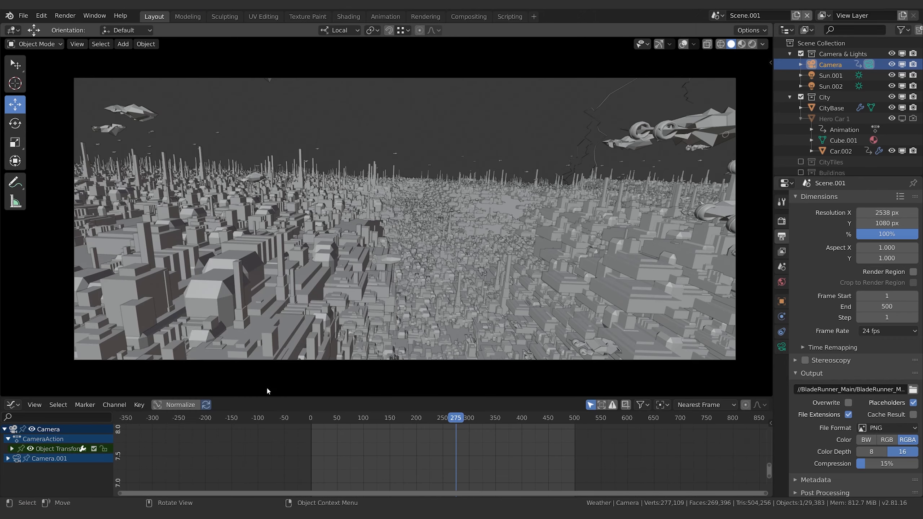
left_click_drag(267, 396, 376, 246)
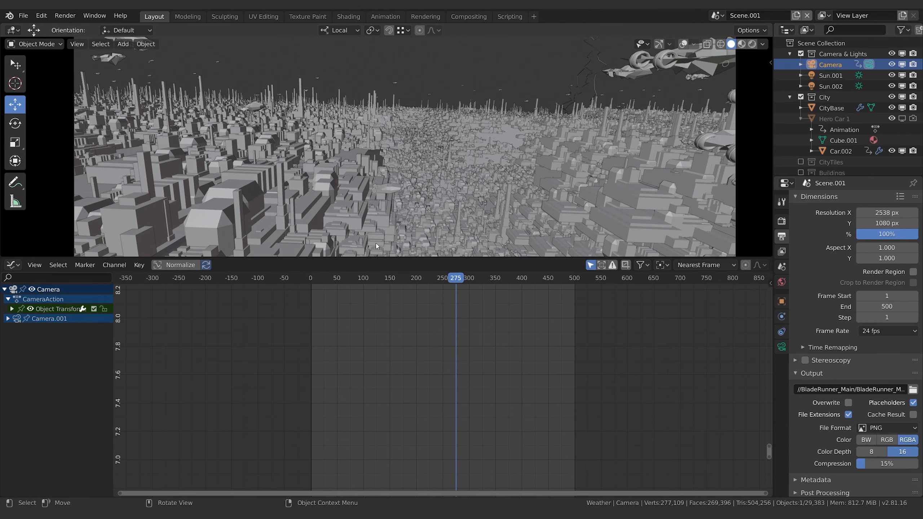
key("KP_0")
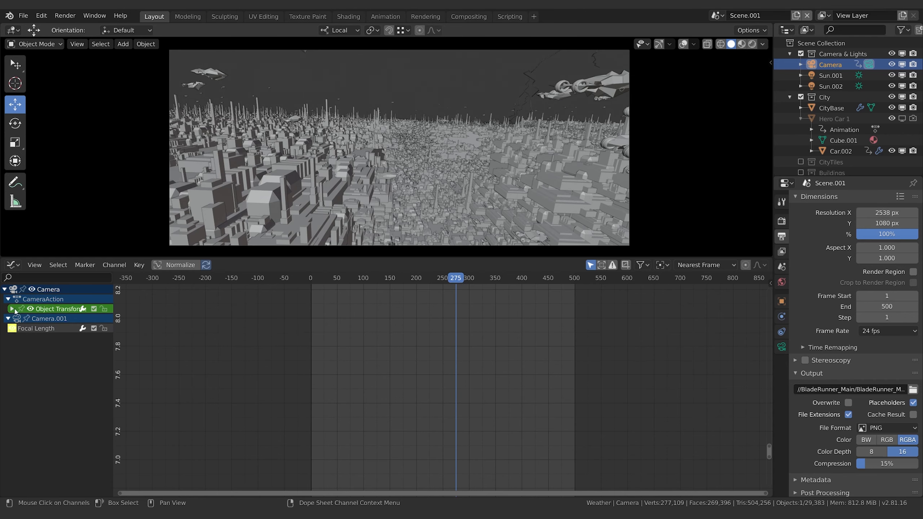
Expand the camera's Object Transforms channels and add a Noise modifier to its Y Euler Rotation curve
left_click(12, 309)
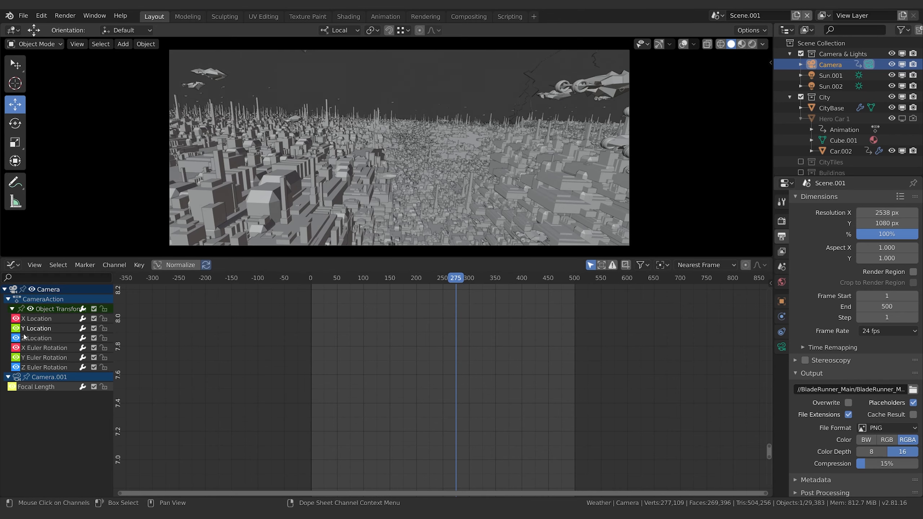
left_click(768, 283)
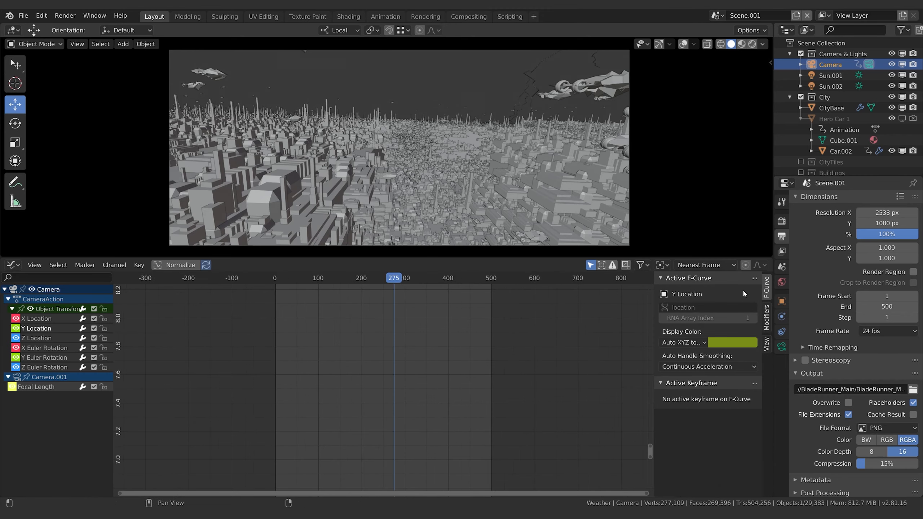
key("n")
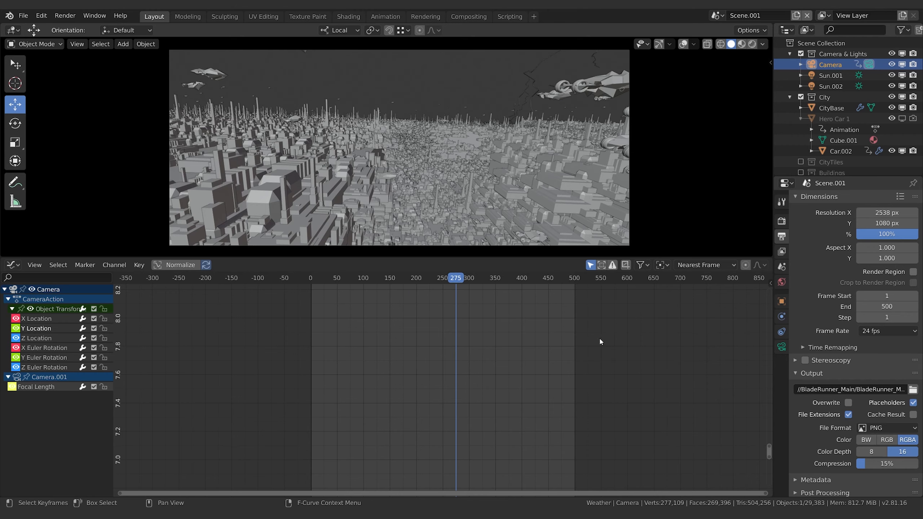
key("n")
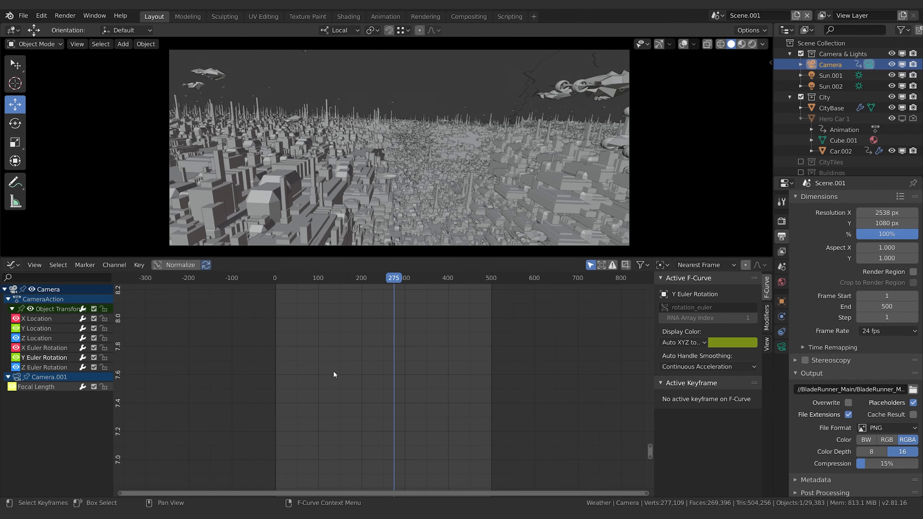
left_click(766, 318)
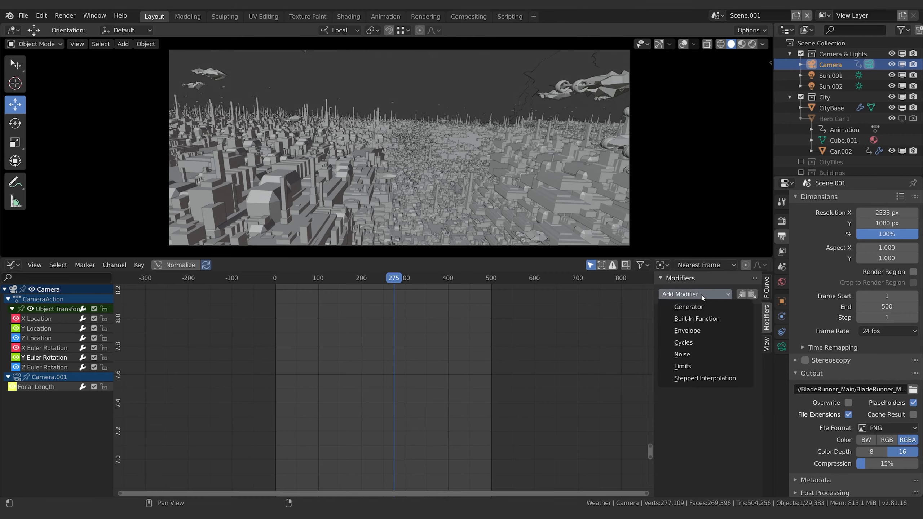
left_click(695, 356)
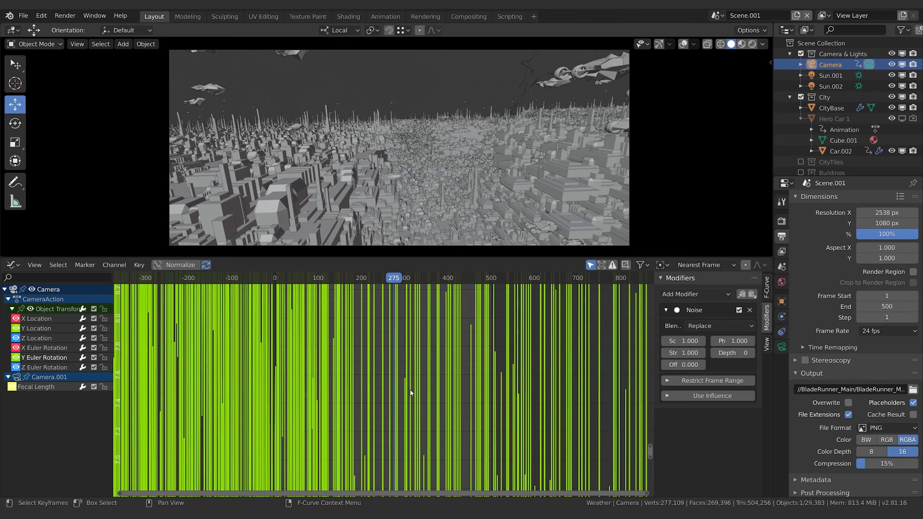
scroll(409, 390, "down", 15)
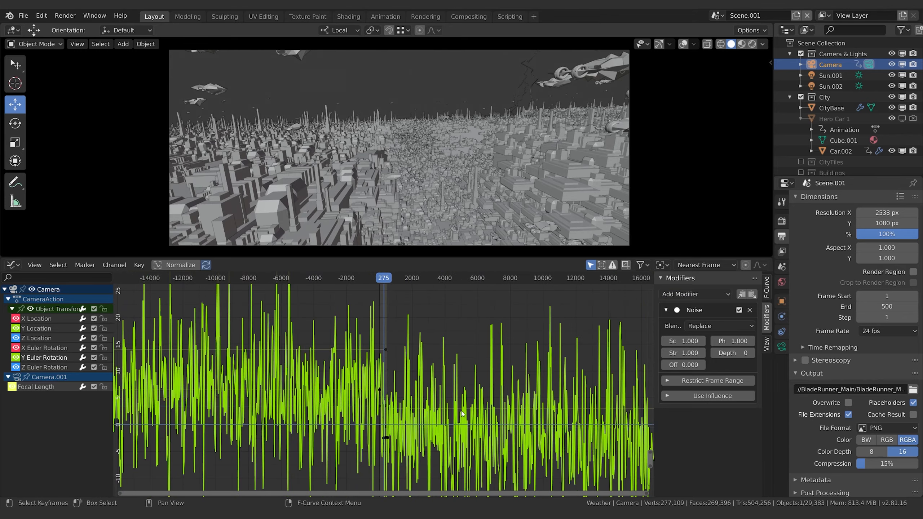
scroll(461, 414, "up", 3)
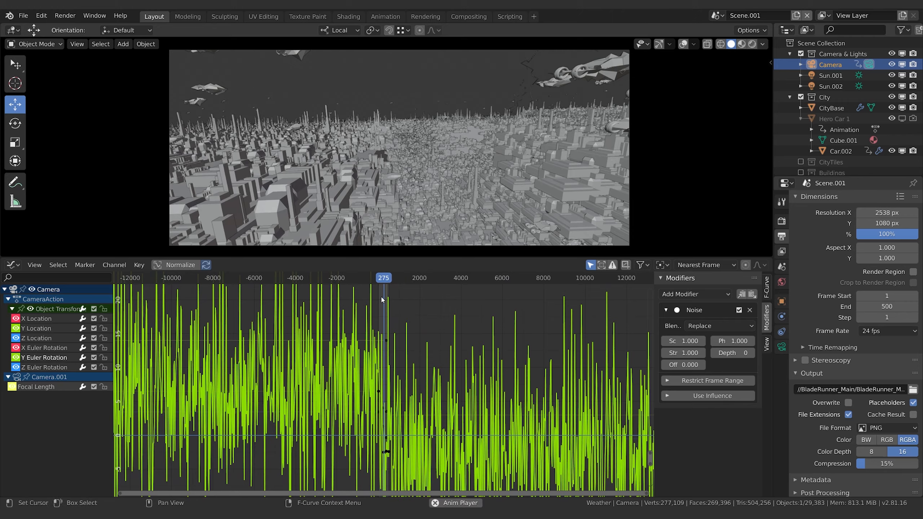
Stop the playback and set the Y Euler Rotation curve's Noise modifier to scale 2.6 and strength 0.1
key("space")
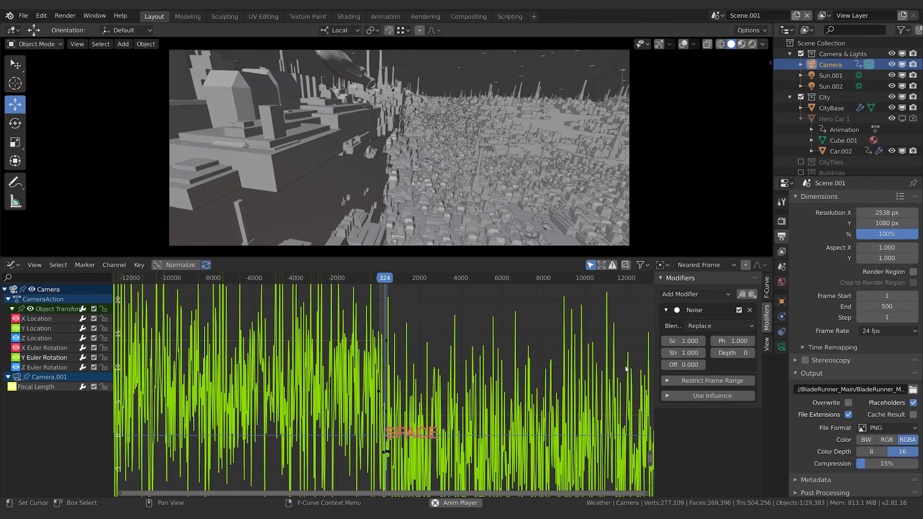
key("space")
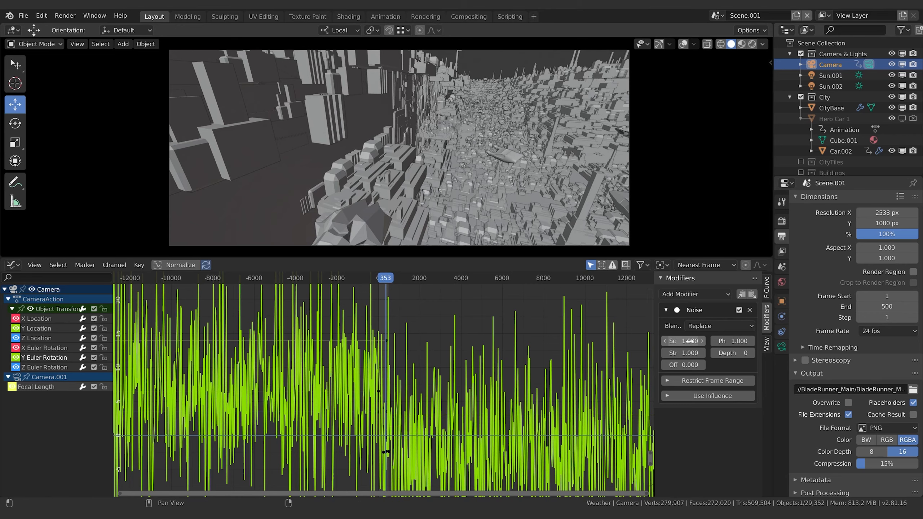
left_click_drag(683, 341, 725, 341)
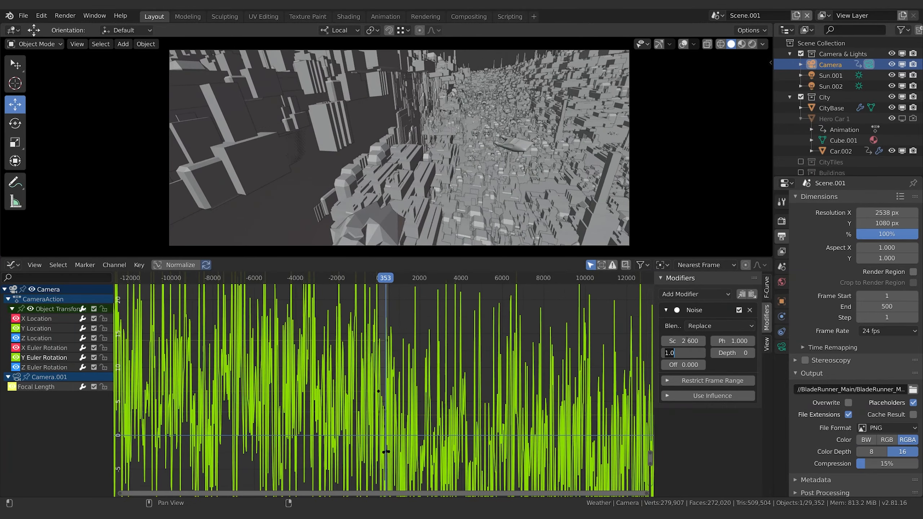
key("Return")
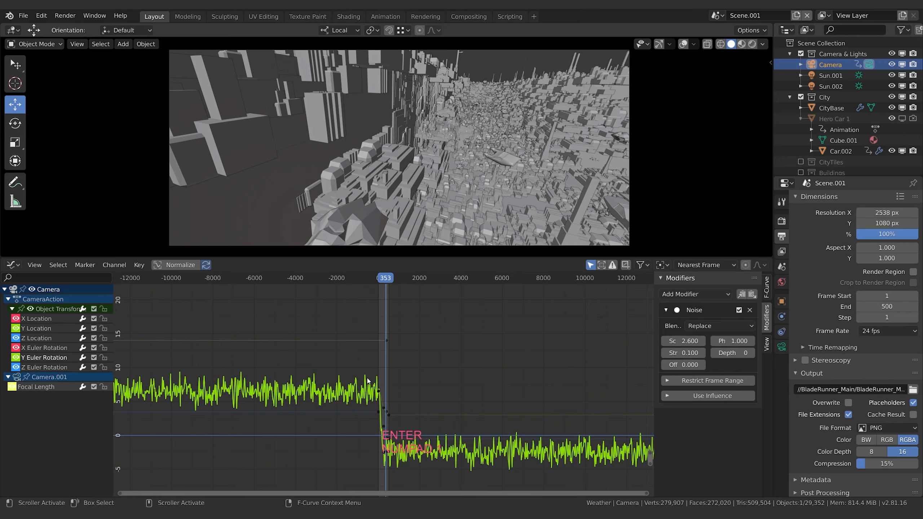
Play the animation, raise the Y Euler Rotation noise scale to 62, and widen the area holding the modifier settings
scroll(368, 381, "up", 6)
key("space")
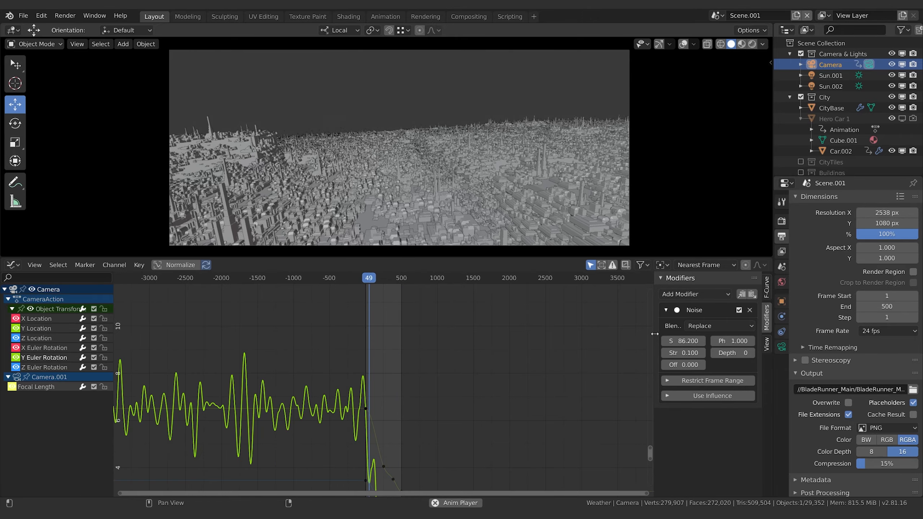
left_click_drag(655, 332, 614, 344)
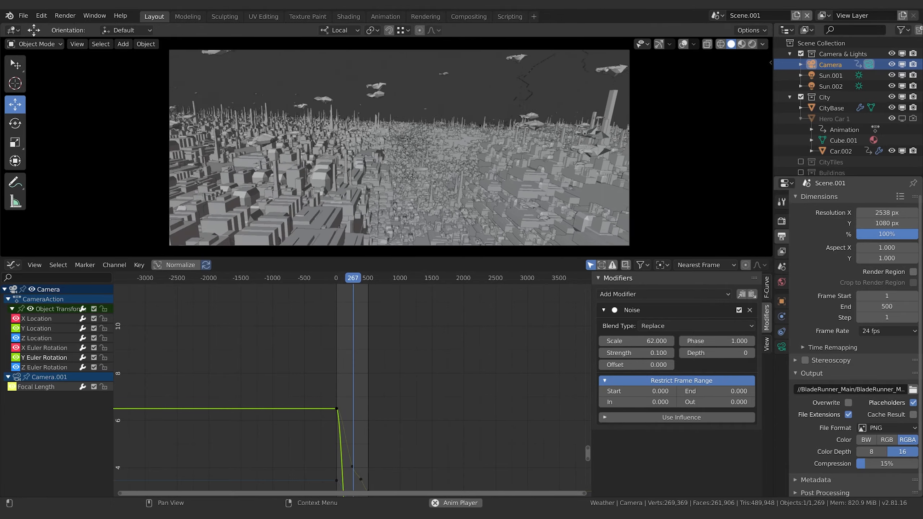
Pause the playback and add a Noise modifier to the camera's Z Location curve
left_click(53, 339)
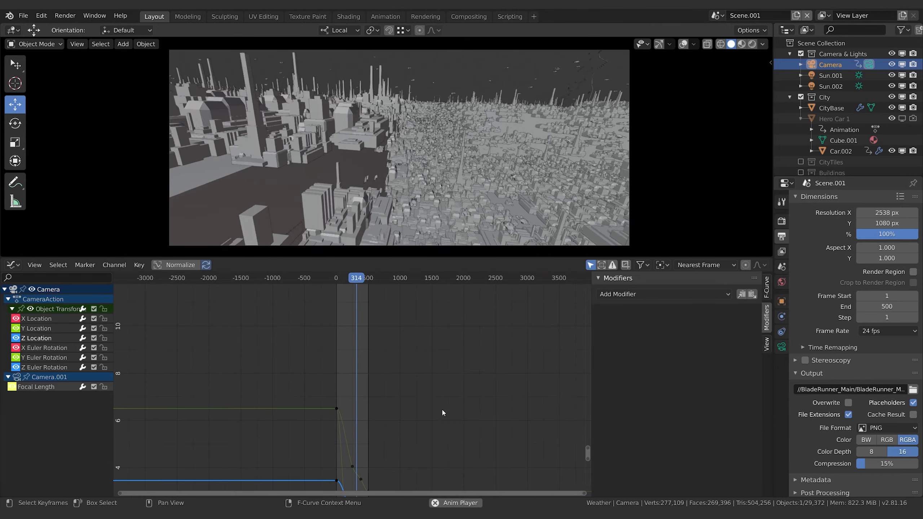
middle_click_drag(445, 404, 462, 340)
key("space")
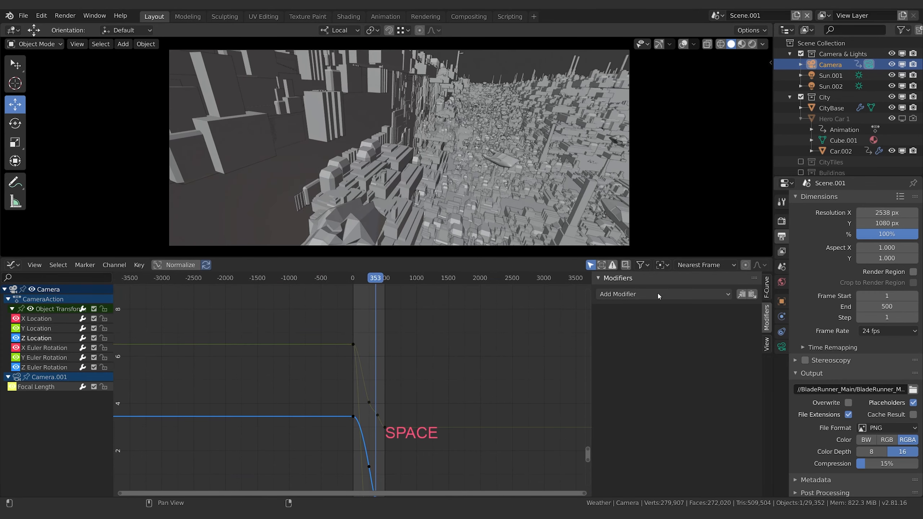
left_click(657, 291)
left_click(632, 352)
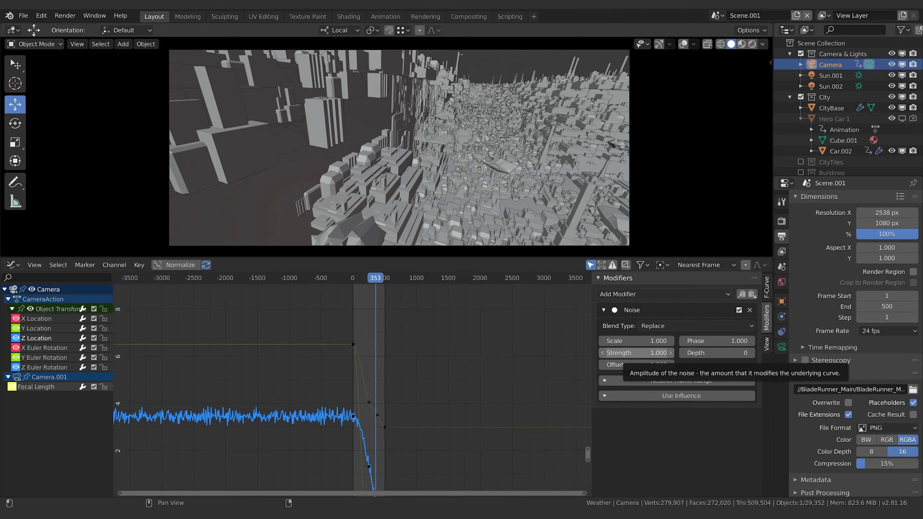
Set the Z Location noise to strength 0.1 and, with the animation playing, its scale to 56.8
left_click(636, 353)
type("0.1")
key("Return")
key("space")
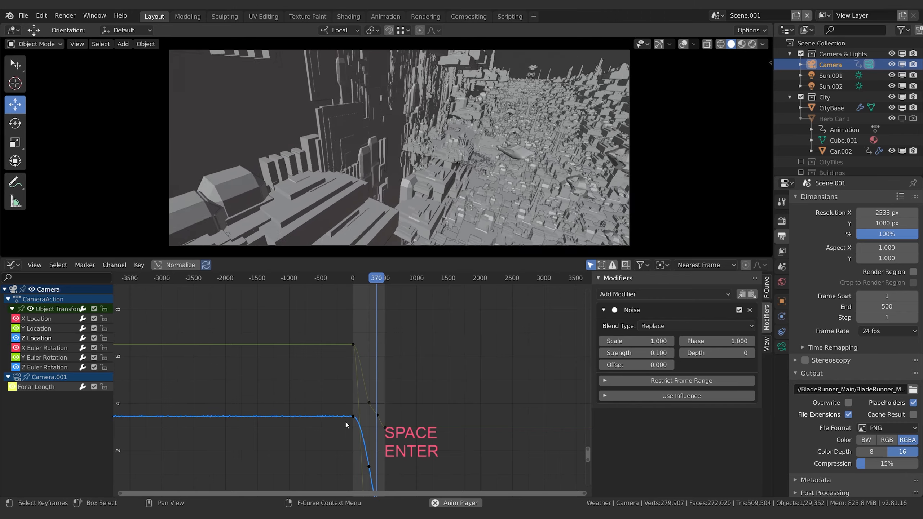
scroll(363, 425, "up", 6)
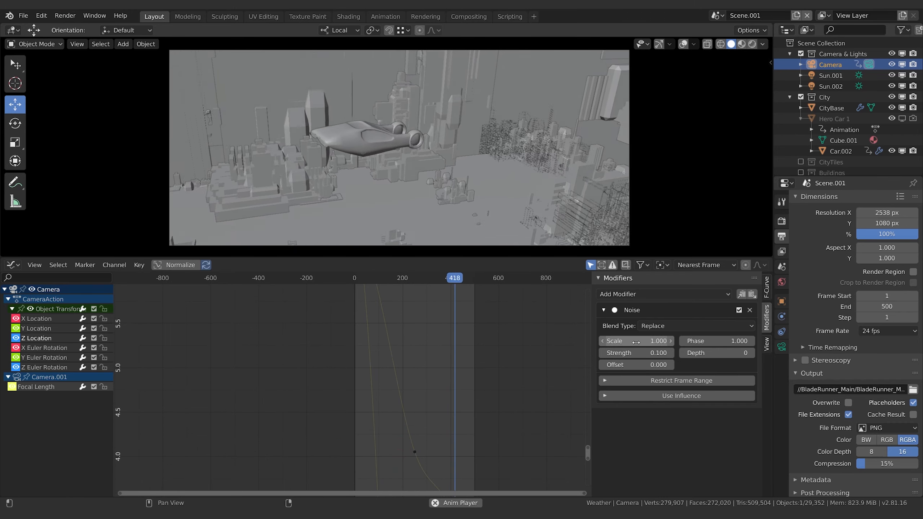
left_click_drag(636, 342, 694, 342)
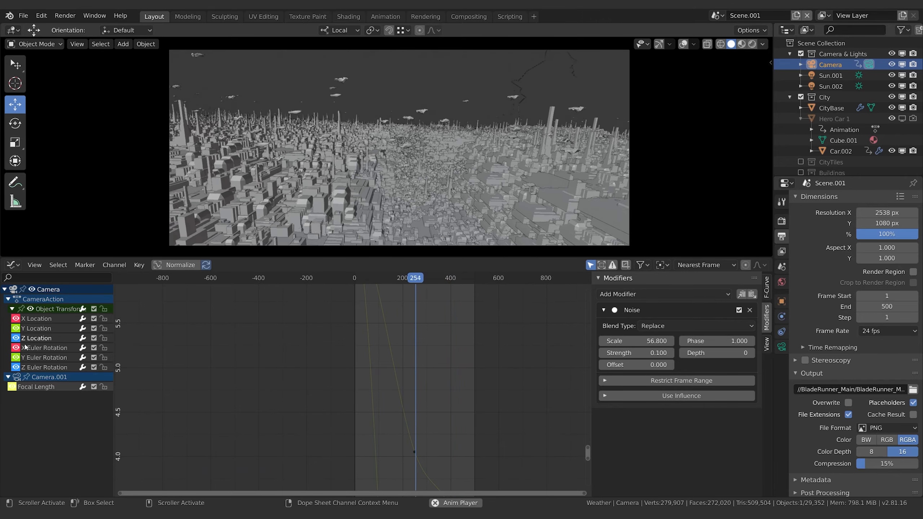
Add a Noise modifier with strength 0.1 and scale 50.6 to the Y Location curve and enlarge the 3D viewport for the playback
left_click(35, 329)
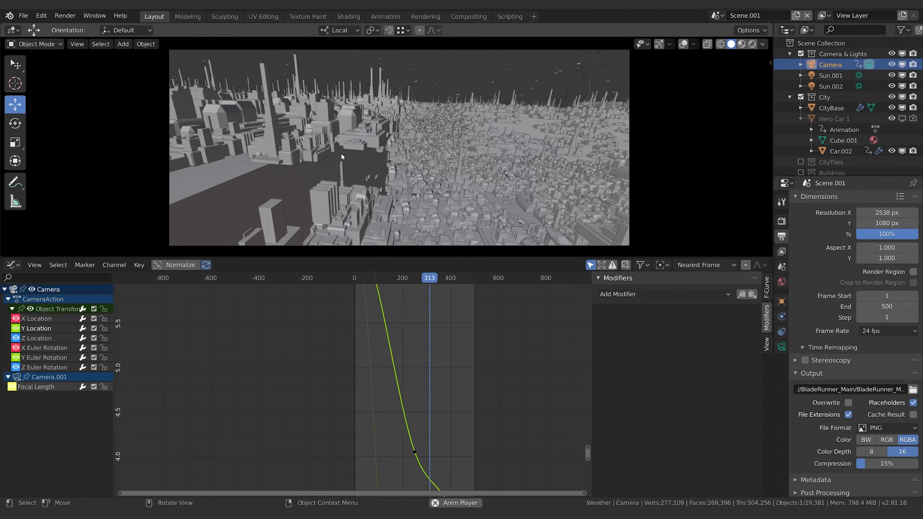
left_click(646, 294)
left_click(639, 355)
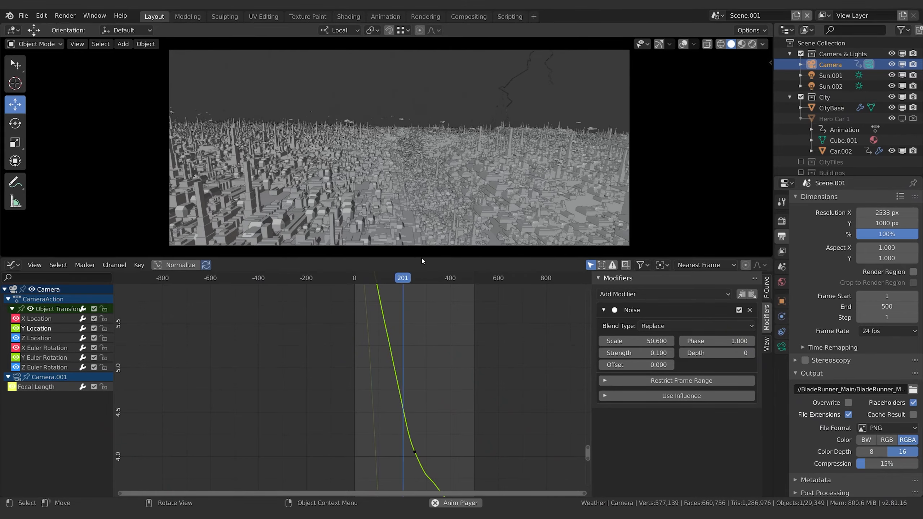
left_click_drag(421, 256, 421, 415)
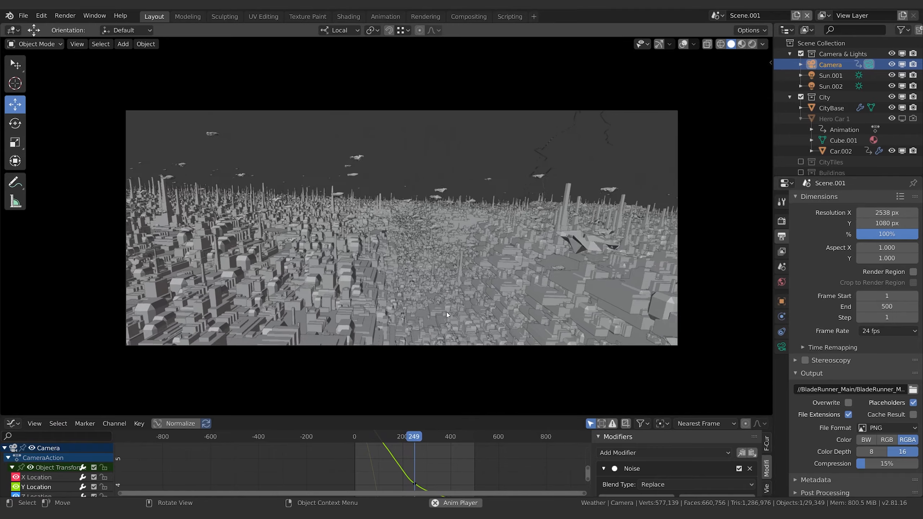
scroll(449, 313, "up", 1)
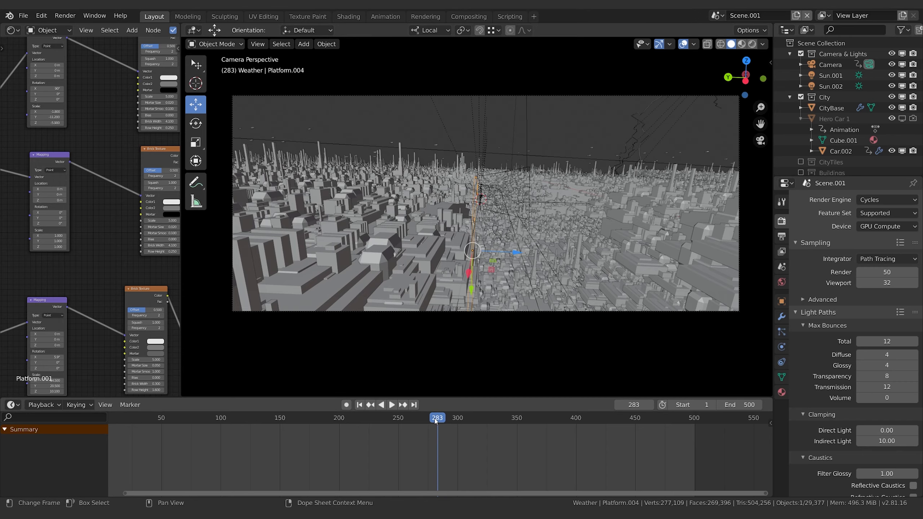
Scrub the timeline back to frame 140 and enlarge the camera view in the viewport
left_click_drag(437, 418, 268, 418)
scroll(659, 156, "down", 4)
scroll(659, 156, "up", 6)
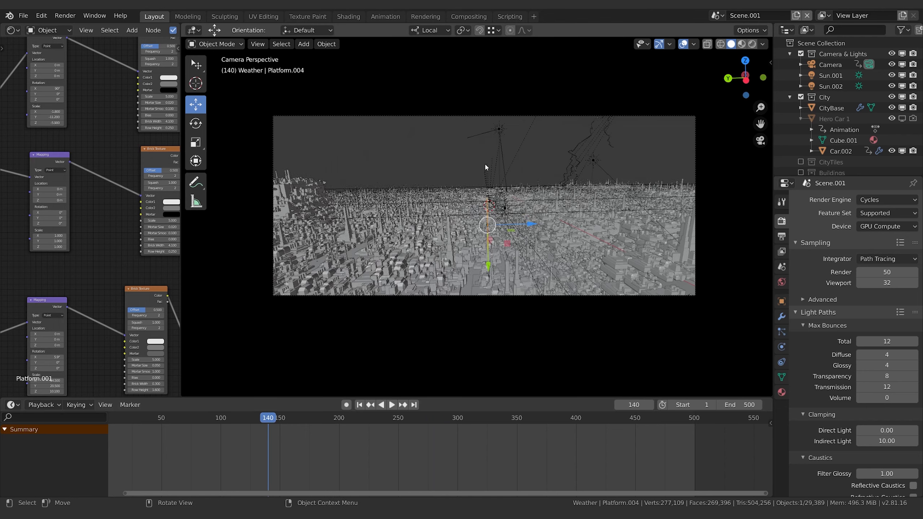
Find and expand the Weather collection in the scene hierarchy and select Cloud Layer.001
scroll(803, 119, "down", 5)
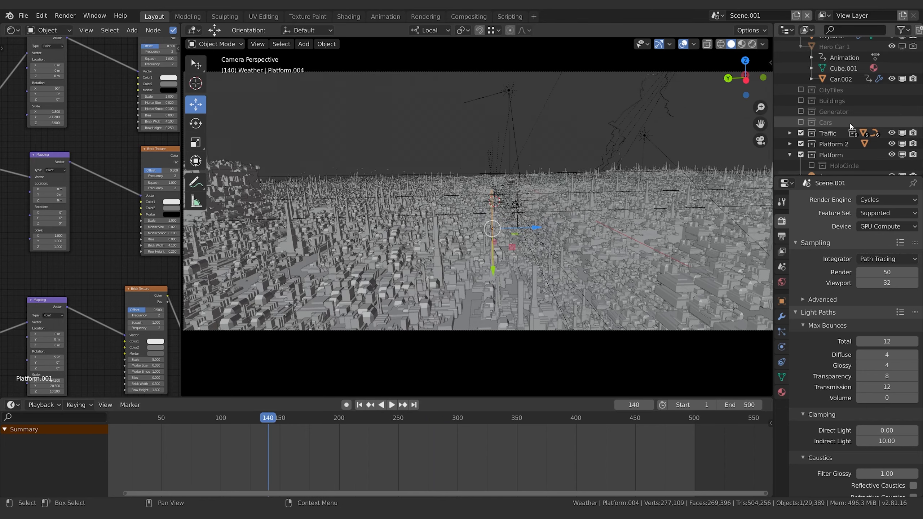
scroll(849, 126, "down", 7)
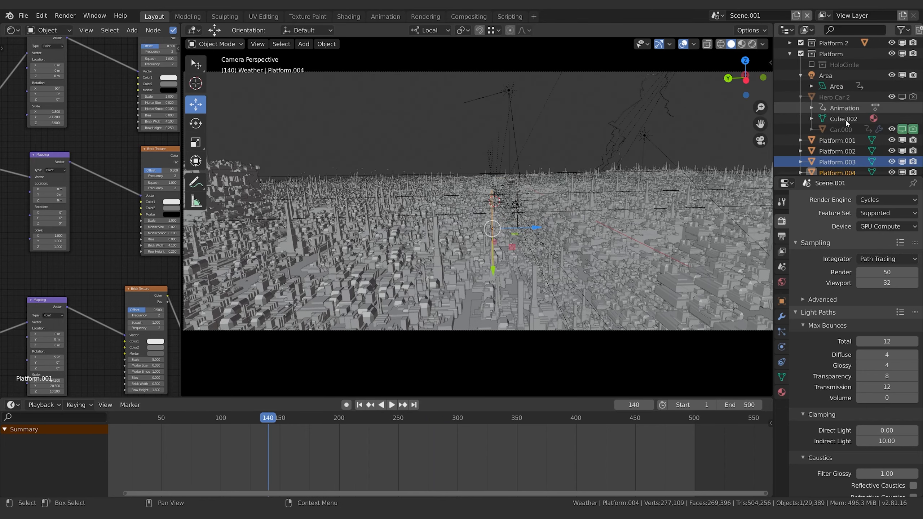
scroll(845, 126, "down", 3)
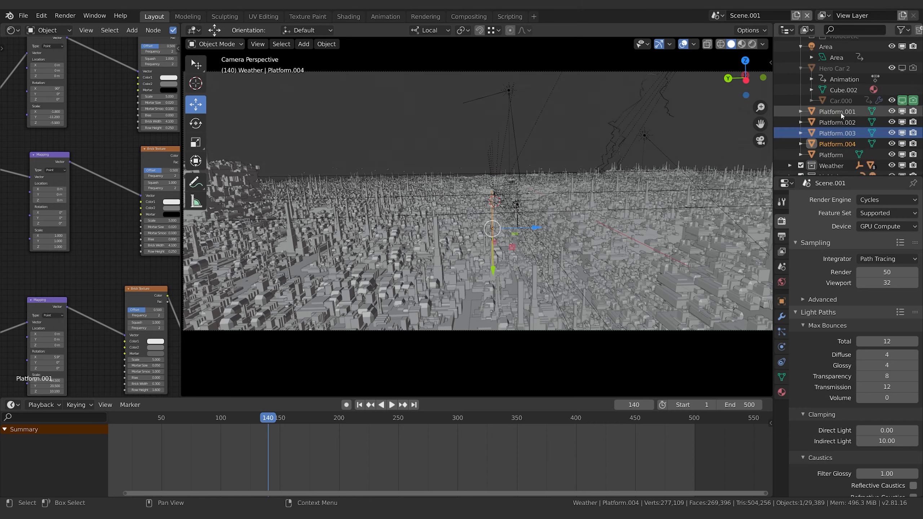
left_click(836, 113)
scroll(839, 123, "down", 1)
left_click(789, 155)
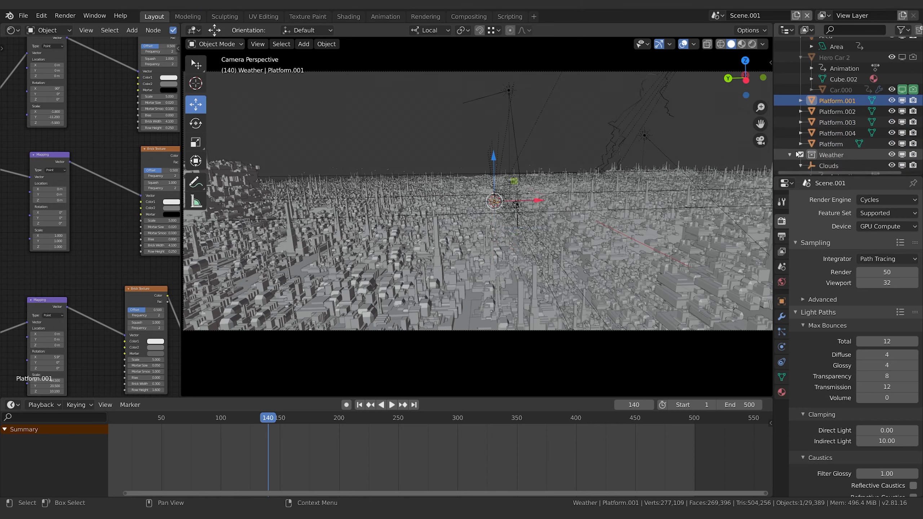
scroll(850, 120, "down", 4)
scroll(850, 121, "down", 5)
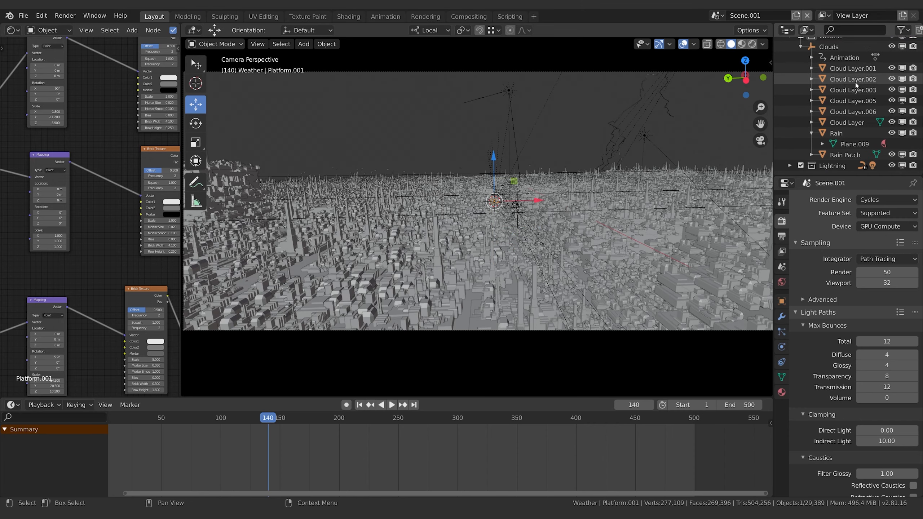
left_click(839, 71)
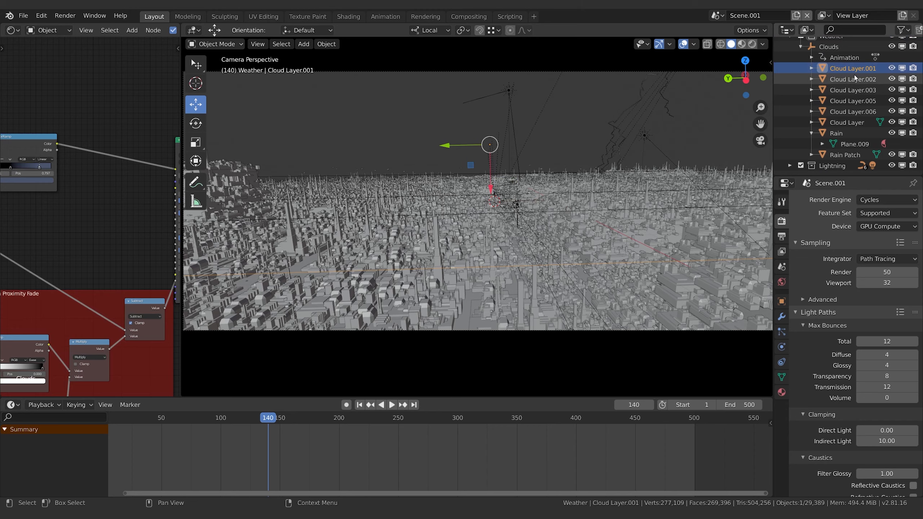
Show the object visibility settings of Cloud Layer.001, including its Ray Visibility options
left_click(781, 301)
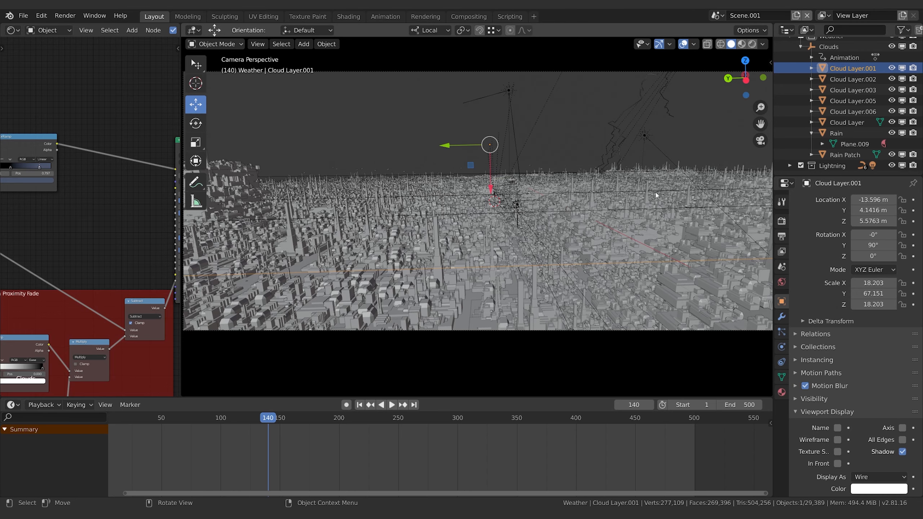
left_click(864, 398)
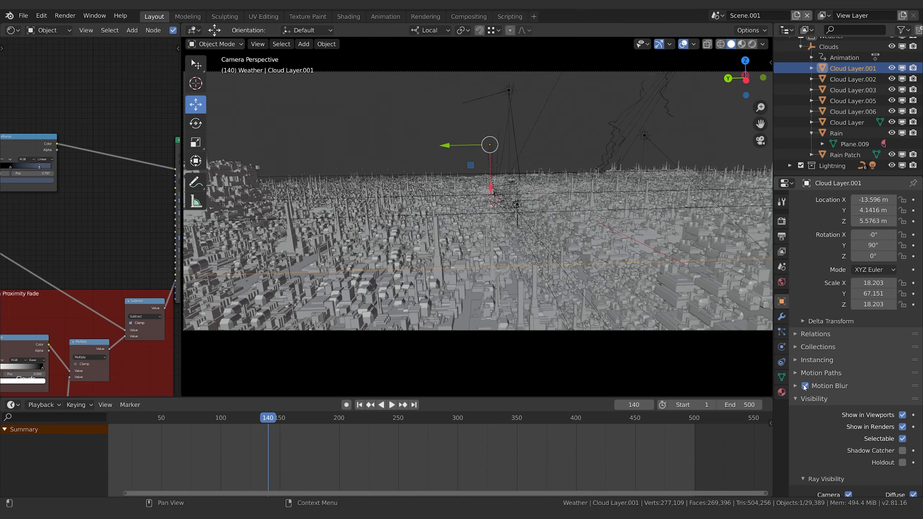
scroll(830, 388, "down", 5)
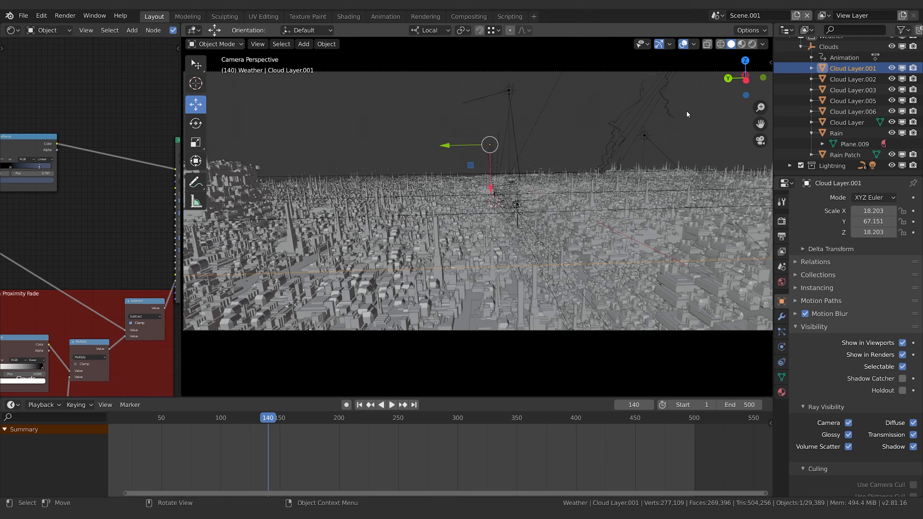
Extend the selection to all the other cloud layers plus the Rain and Rain Patch objects
left_click(839, 80, "shift")
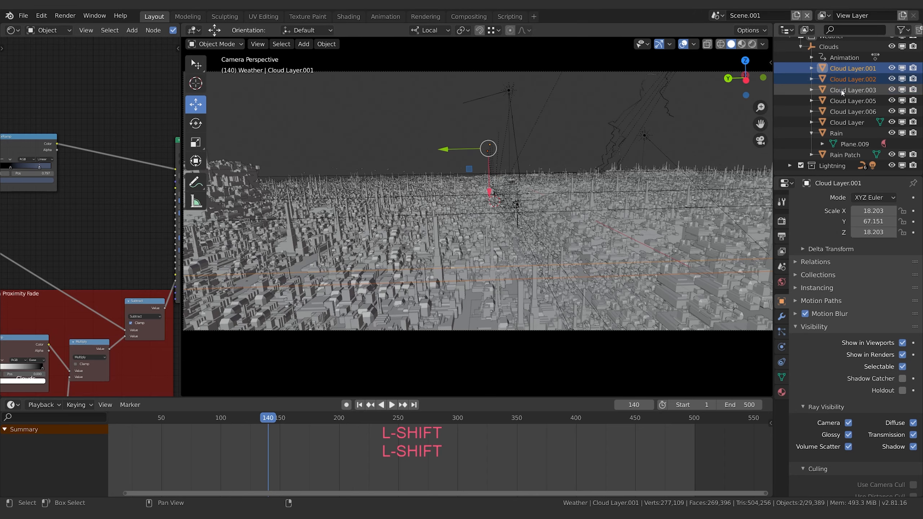
left_click(839, 90, "shift")
left_click(839, 102, "shift")
left_click(839, 112, "shift")
left_click(838, 124, "shift")
left_click(836, 133, "shift")
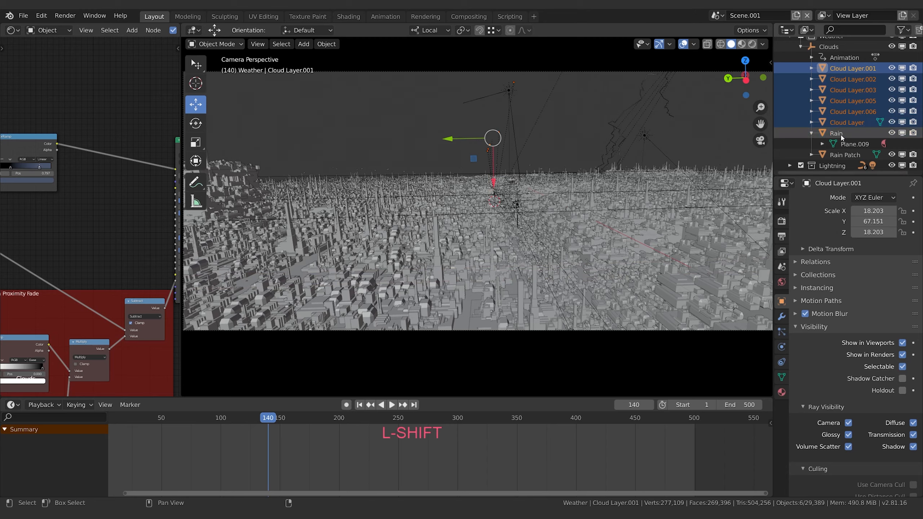
left_click(844, 154, "shift")
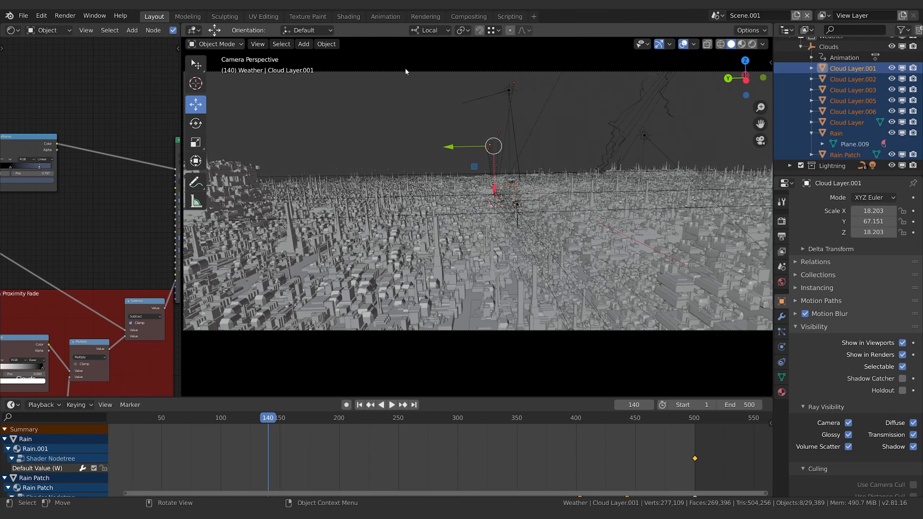
Render frame 140 as a still image, view the result and move its window off the workspace
left_click(65, 15)
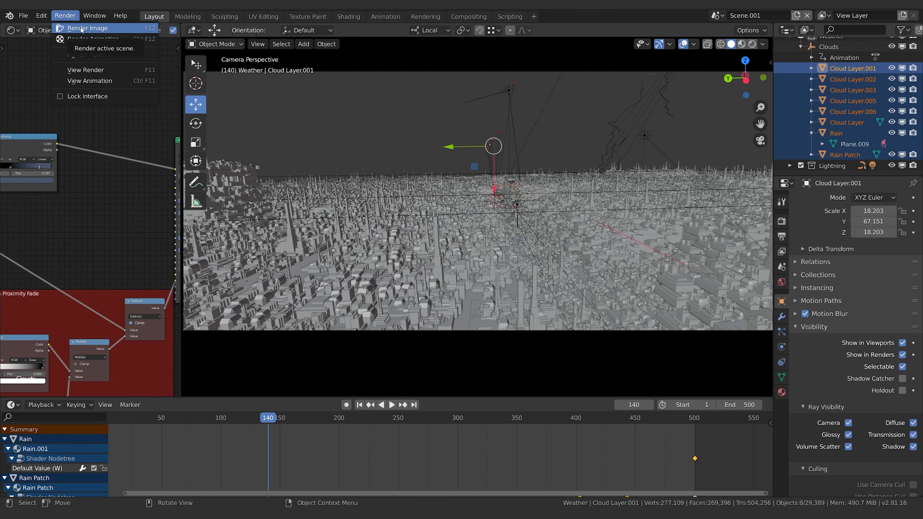
left_click(81, 29)
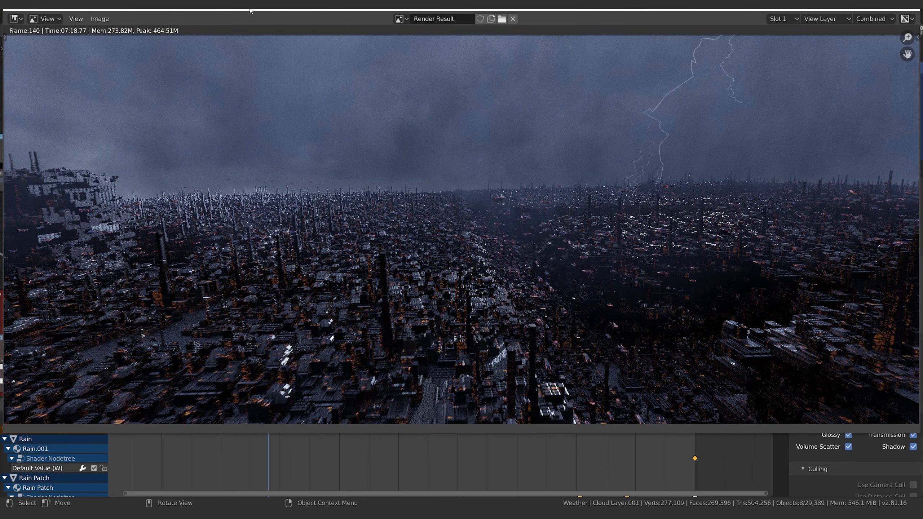
left_click_drag(250, 11, 922, 87)
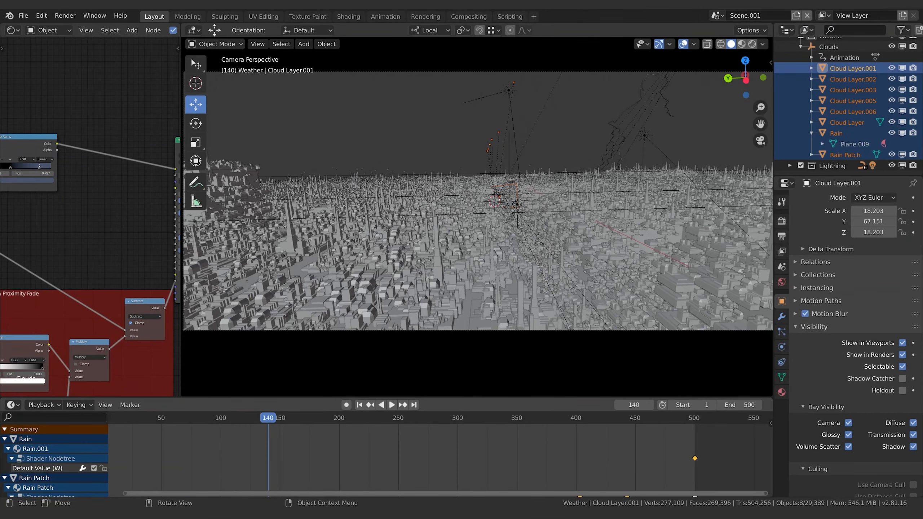
Look through the object settings and the Cycles sampling settings, and bring the render result window back over the workspace
scroll(851, 301, "up", 5)
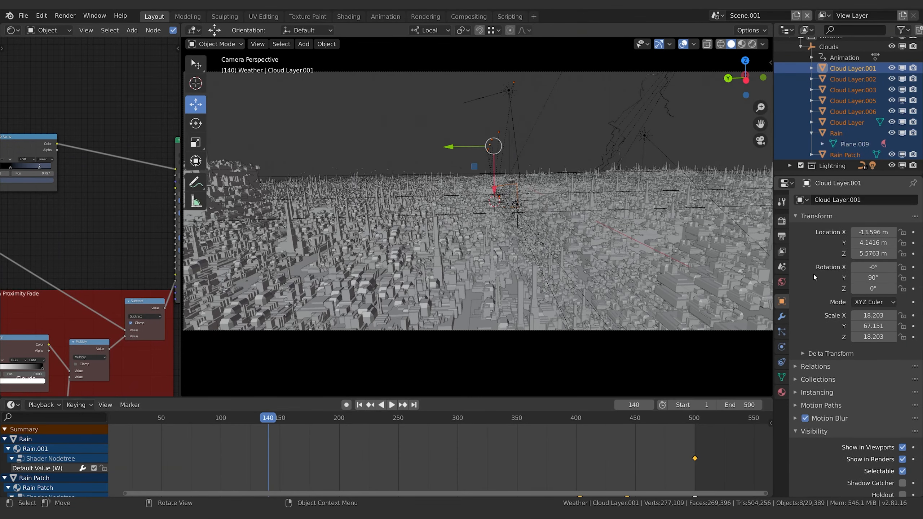
scroll(813, 272, "down", 10)
scroll(809, 290, "up", 2)
left_click(781, 221)
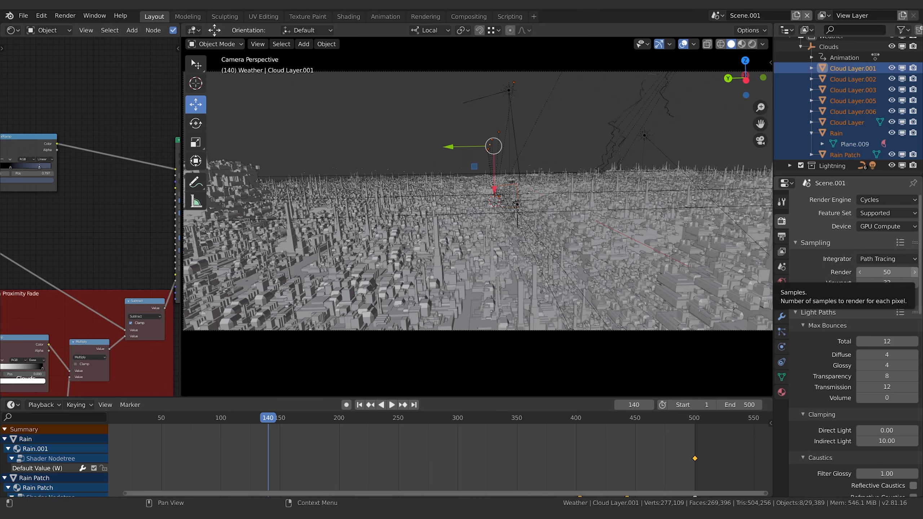
left_click_drag(922, 70, 215, 36)
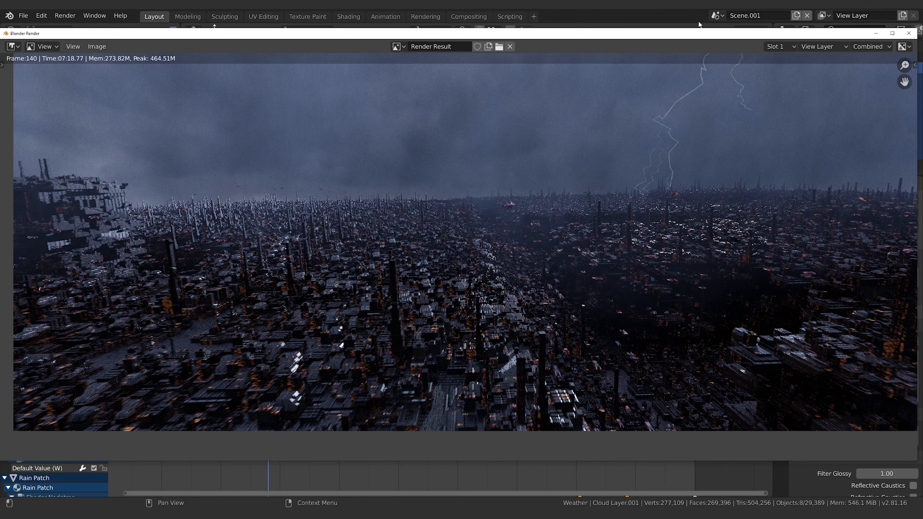
Switch the render result display to the empty Slot 2 and return it to Slot 1
left_click_drag(705, 35, 663, 35)
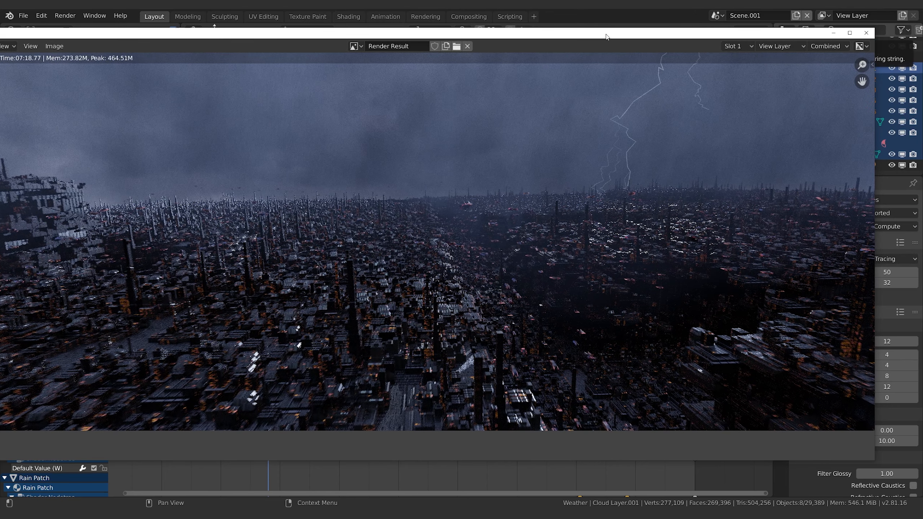
left_click_drag(587, 34, 638, 34)
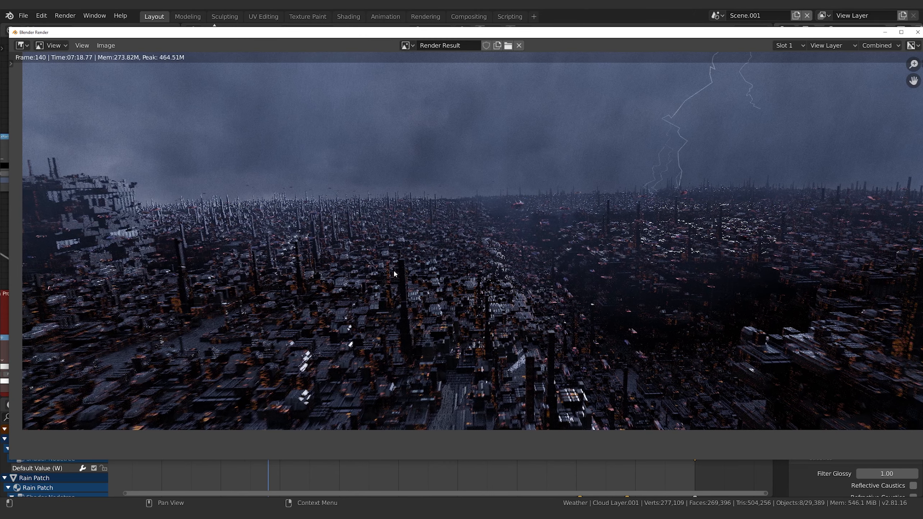
left_click(782, 49)
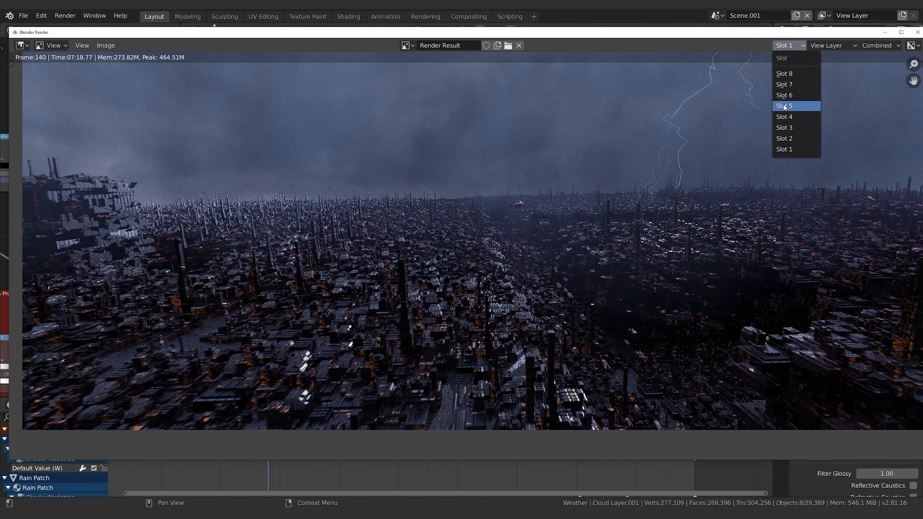
left_click(787, 139)
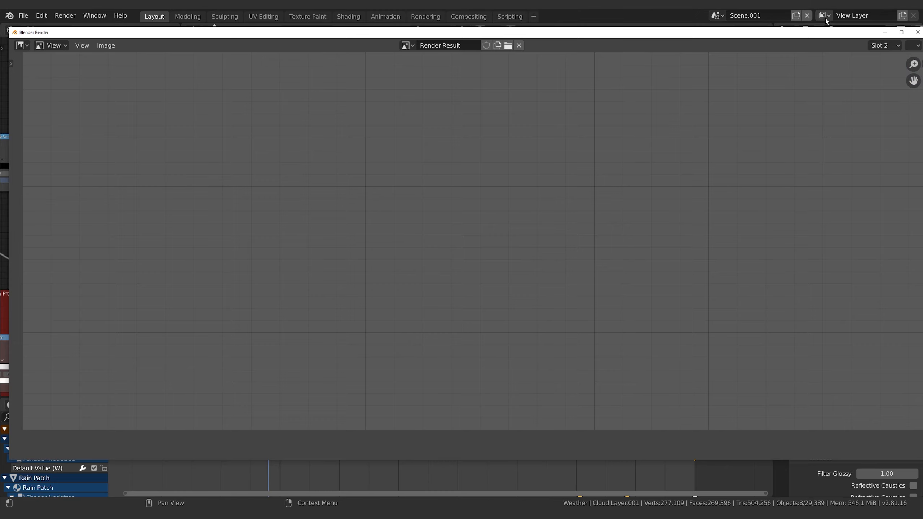
left_click_drag(800, 34, 754, 25)
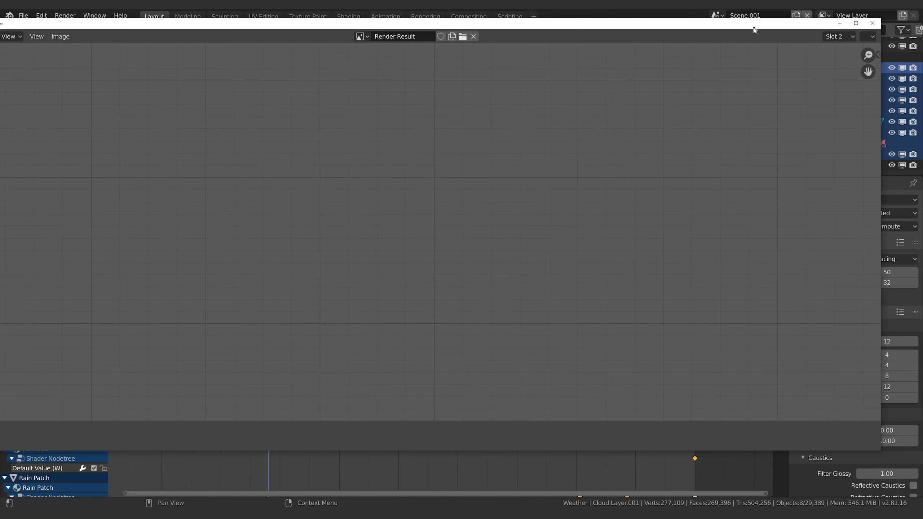
left_click(836, 37)
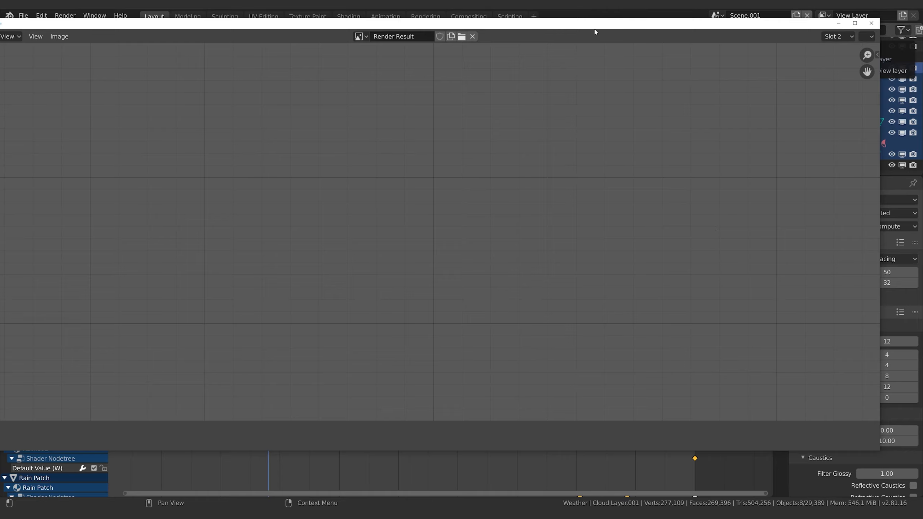
left_click_drag(595, 30, 635, 31)
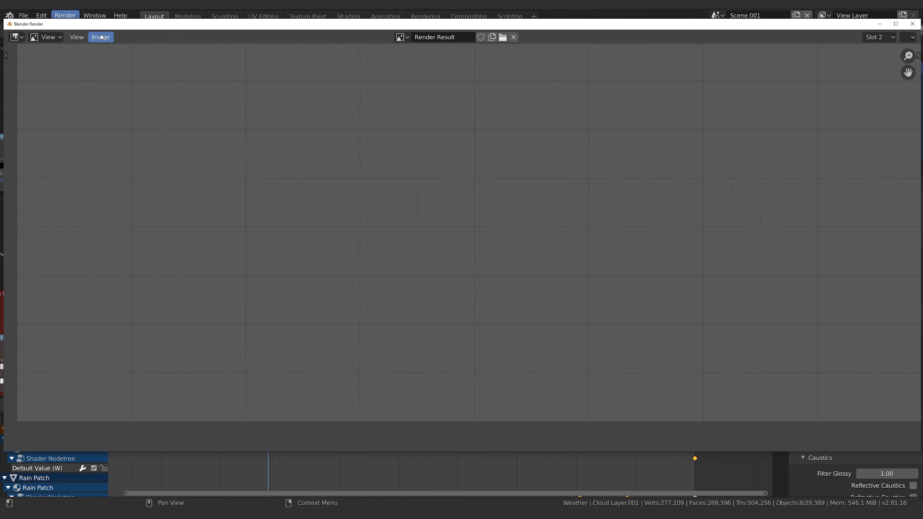
left_click(101, 37)
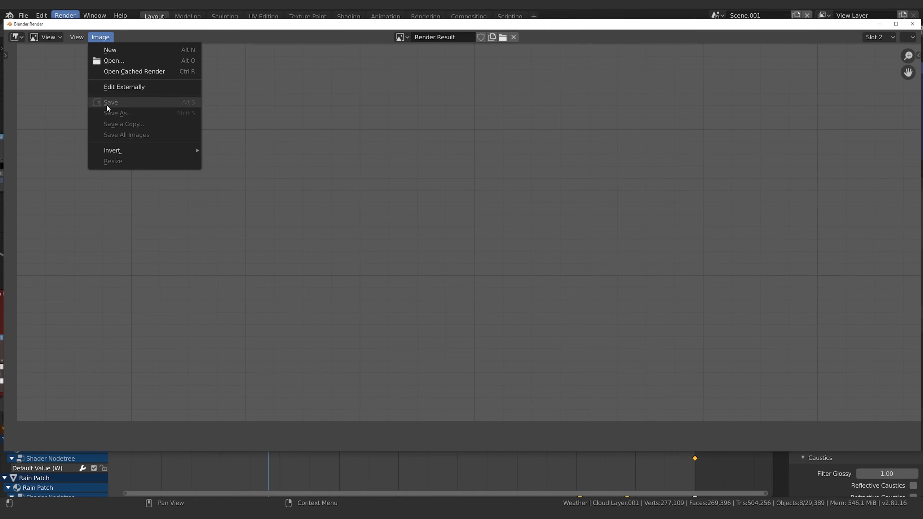
left_click(877, 37)
left_click(863, 141)
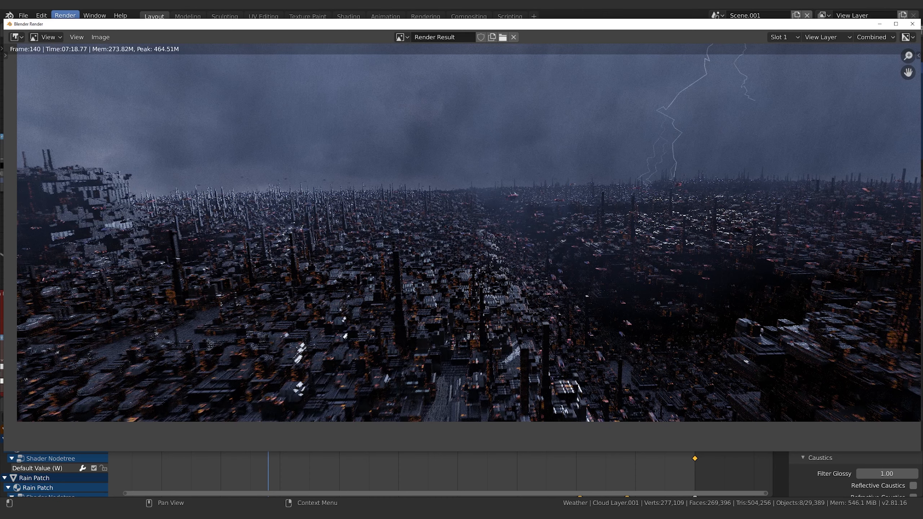
Set the render result display to Slot 2 and minimise the render window
left_click(100, 37)
left_click_drag(730, 25, 713, 27)
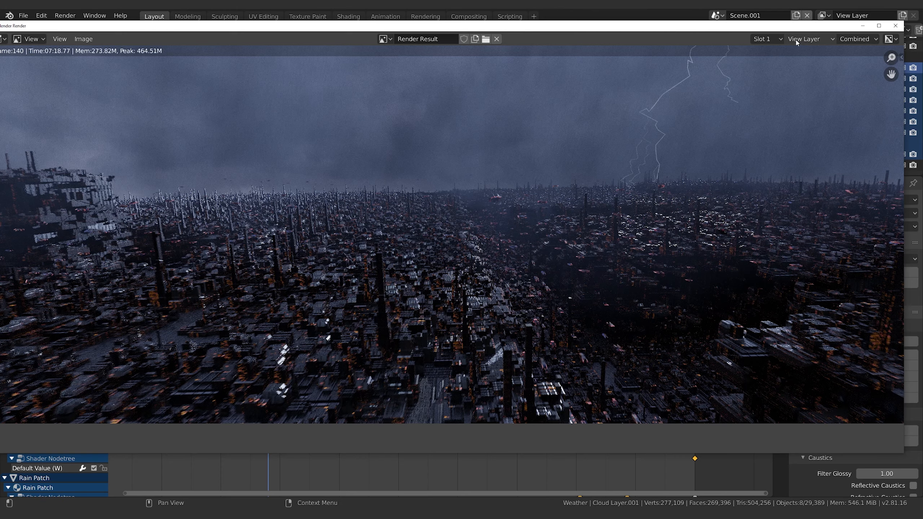
left_click(766, 39)
left_click(763, 134)
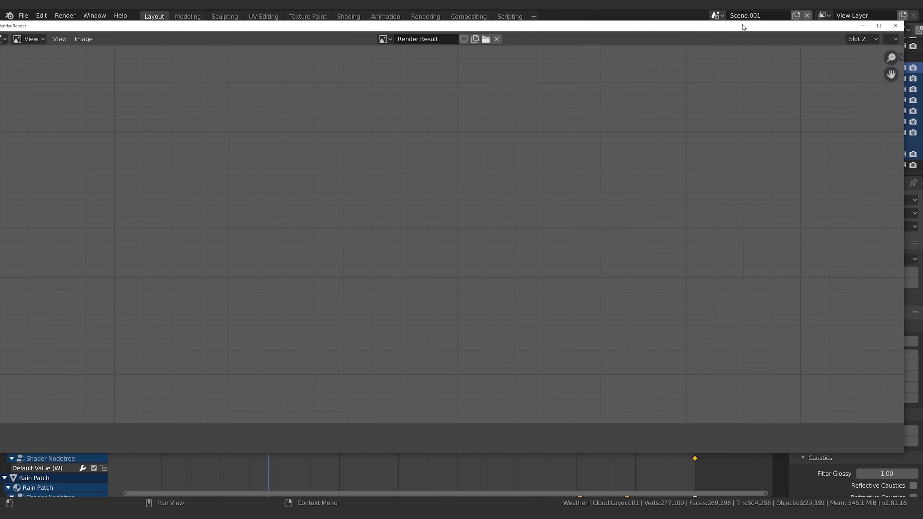
left_click_drag(743, 27, 711, 27)
left_click(862, 26)
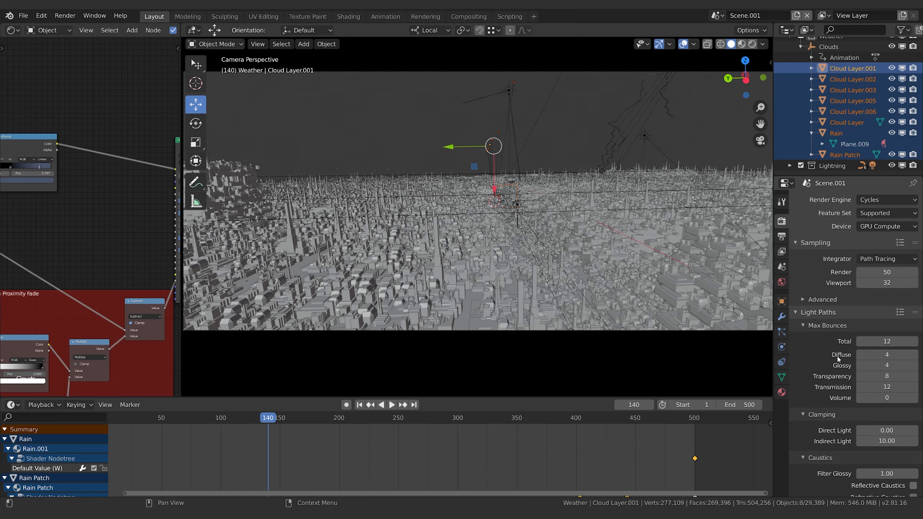
Disable Glossy, Volume Scatter, Shadow, Transmission and Diffuse ray visibility on all selected cloud and rain objects, leaving only Camera enabled
left_click(781, 301)
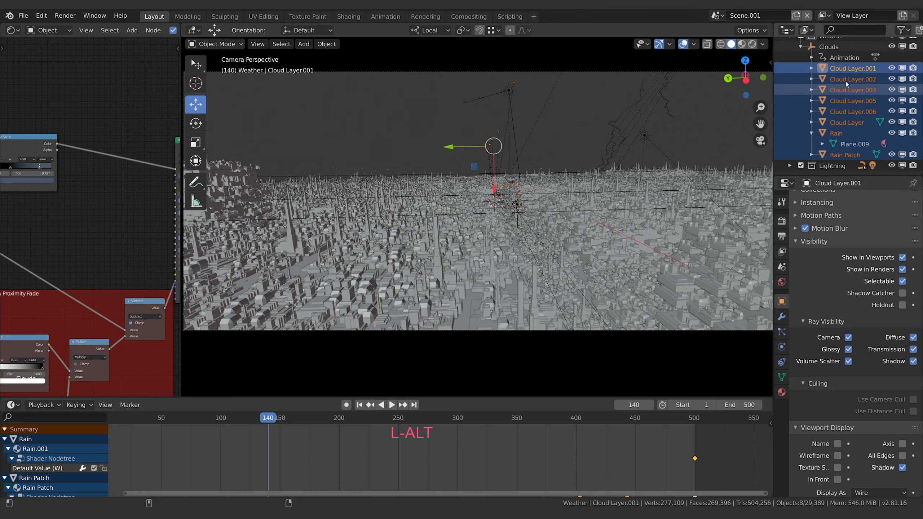
left_click(848, 350, "alt")
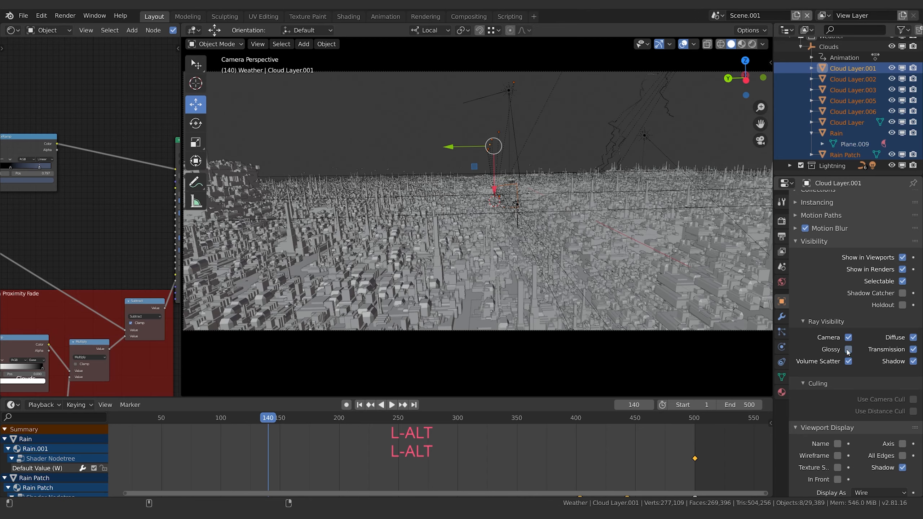
left_click(847, 361, "alt")
left_click(913, 361, "alt")
left_click(913, 349, "alt")
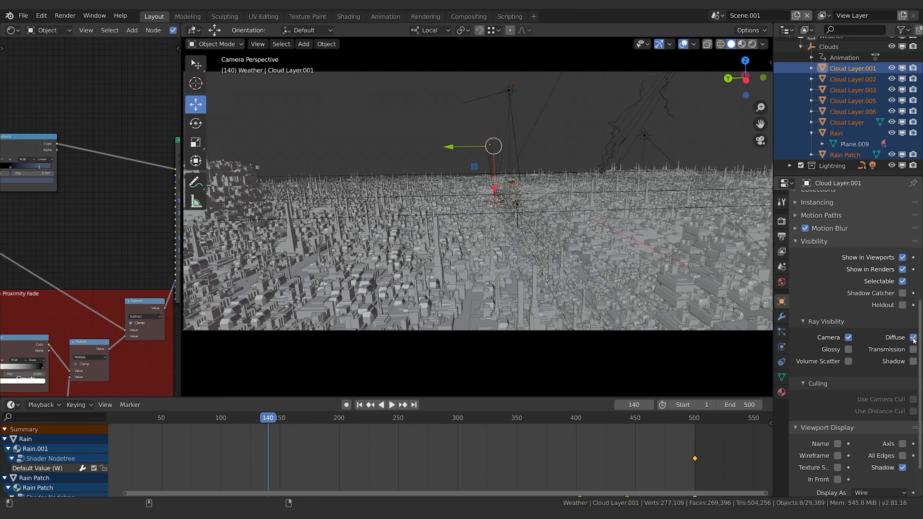
left_click(913, 337, "alt")
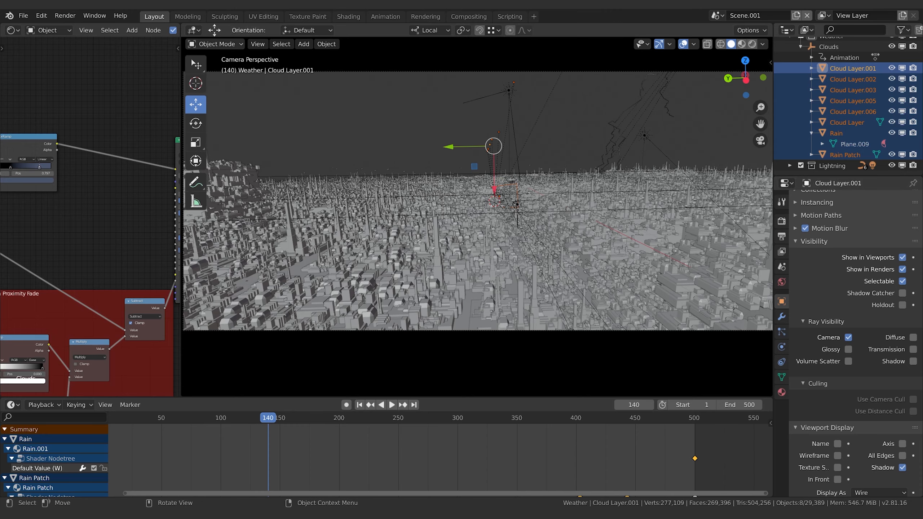
Render frame 140 as a still image into Slot 2 and close the result window
left_click(65, 16)
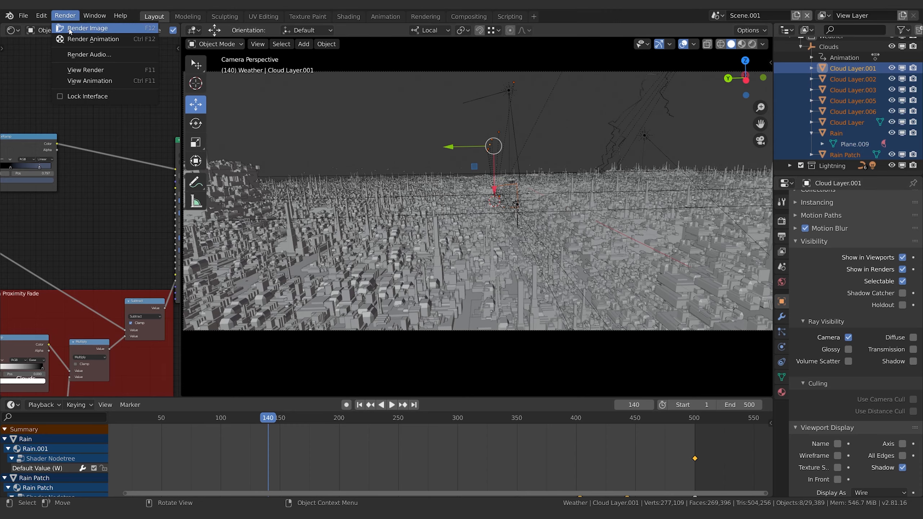
left_click(70, 30)
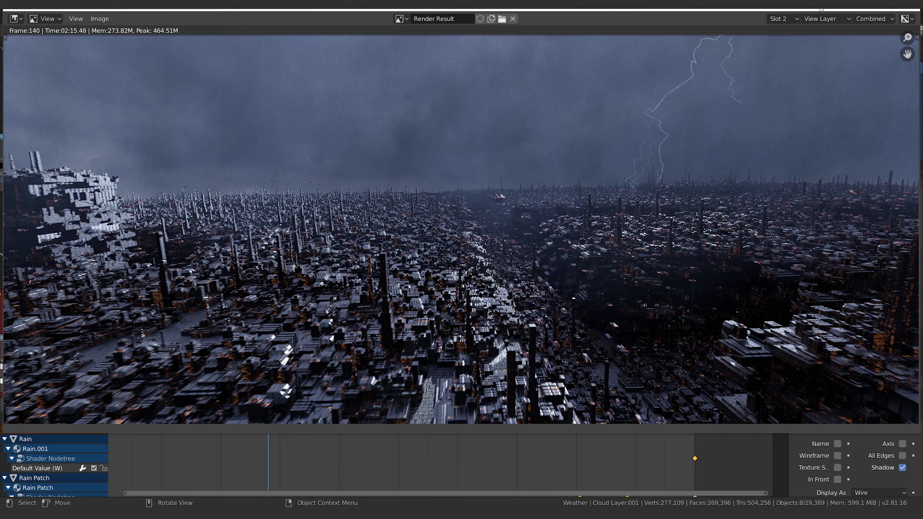
left_click(912, 10)
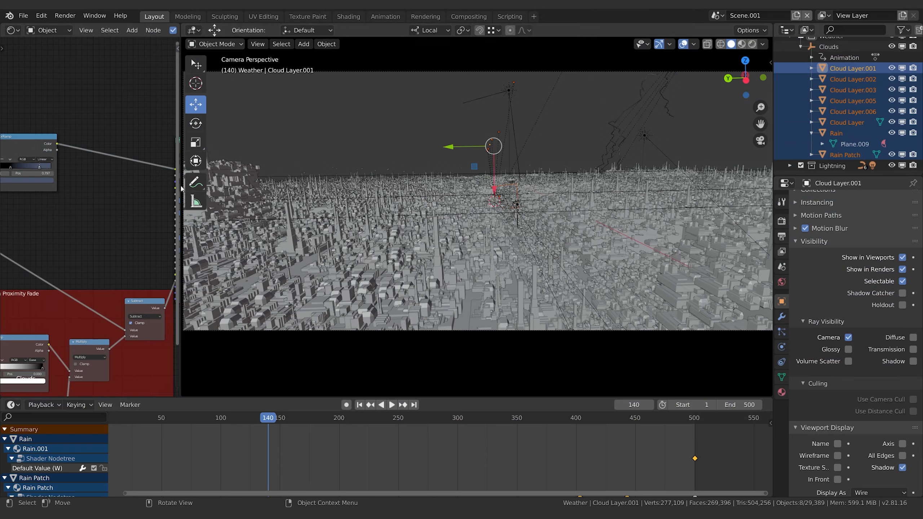
Widen the shader node editor and show the Clouds material nodes from the Camera Proximity Fade frame to the Material Output
left_click_drag(178, 189, 489, 184)
middle_click_drag(183, 241, 310, 153, "shift")
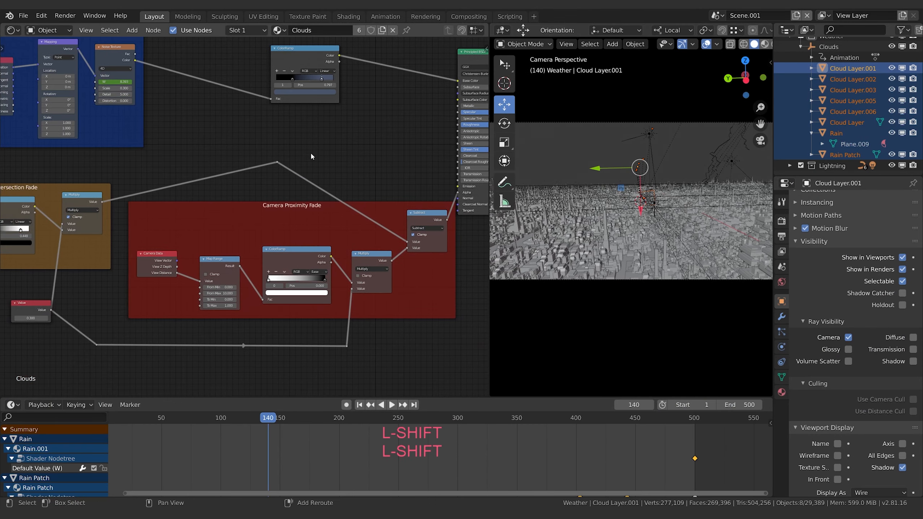
middle_click_drag(220, 112, 258, 172, "shift")
middle_click_drag(398, 109, 206, 91)
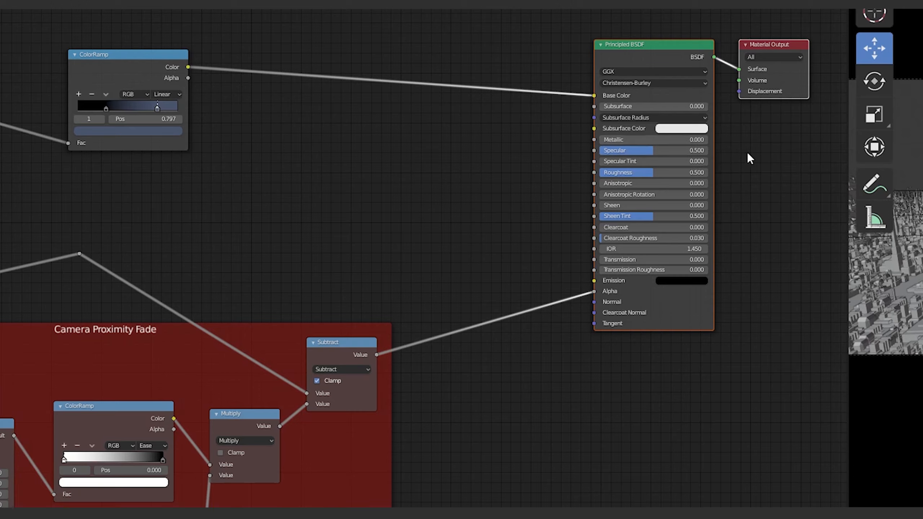
Move the Principled BSDF and Material Output nodes away from the ColorRamp to make room for new shader nodes
left_click(788, 153)
left_click(619, 53)
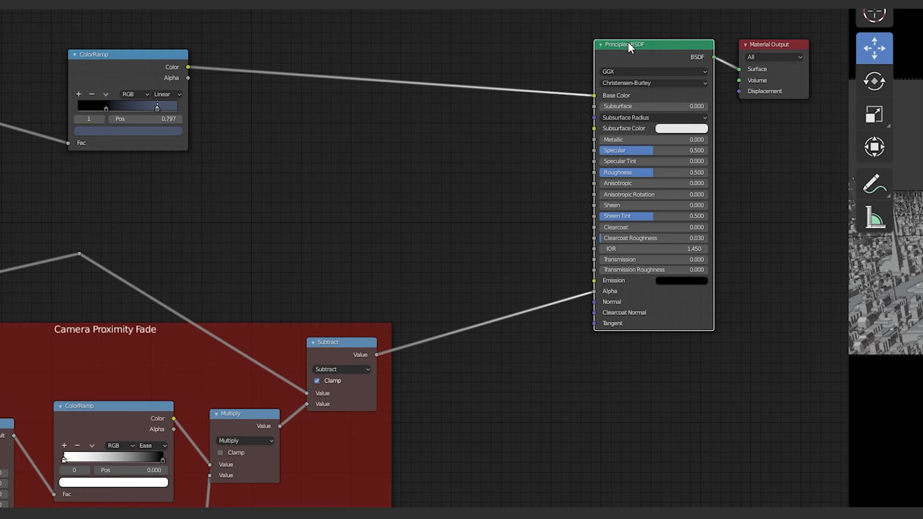
left_click_drag(628, 44, 612, 69)
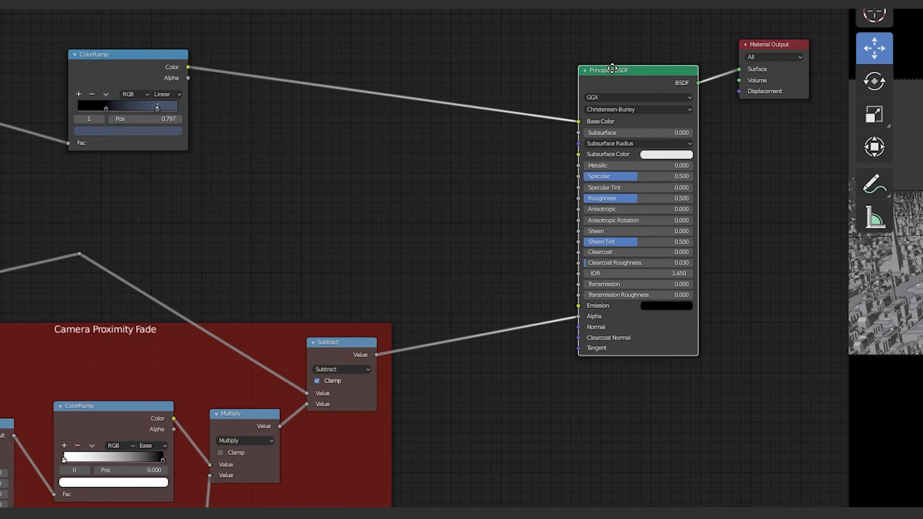
left_click(634, 60)
left_click(689, 85)
left_click_drag(610, 74, 685, 144)
middle_click_drag(650, 62, 394, 72)
left_click_drag(504, 54, 763, 104)
left_click_drag(468, 151, 601, 112)
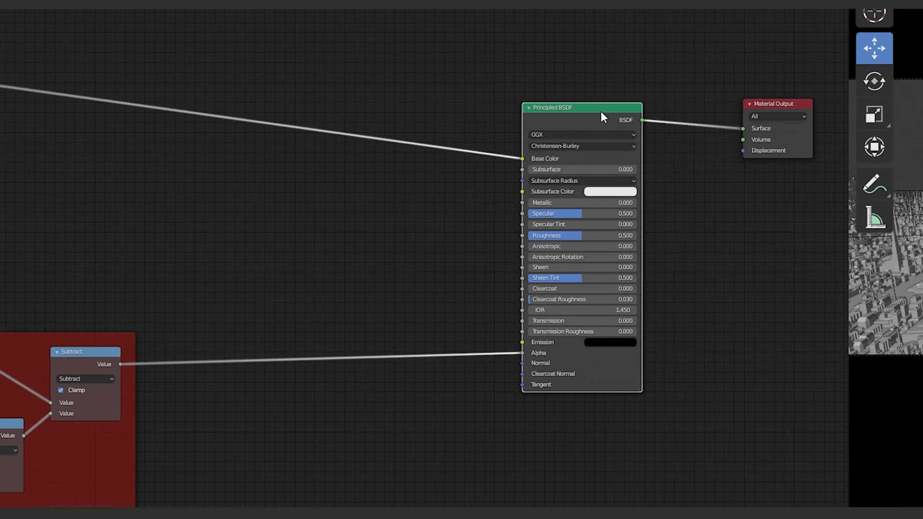
Add a Diffuse BSDF node between the ColorRamp and the Principled BSDF, above their connection
middle_click_drag(372, 41, 553, 66)
left_click(512, 76)
key("shift+a")
left_click(500, 83)
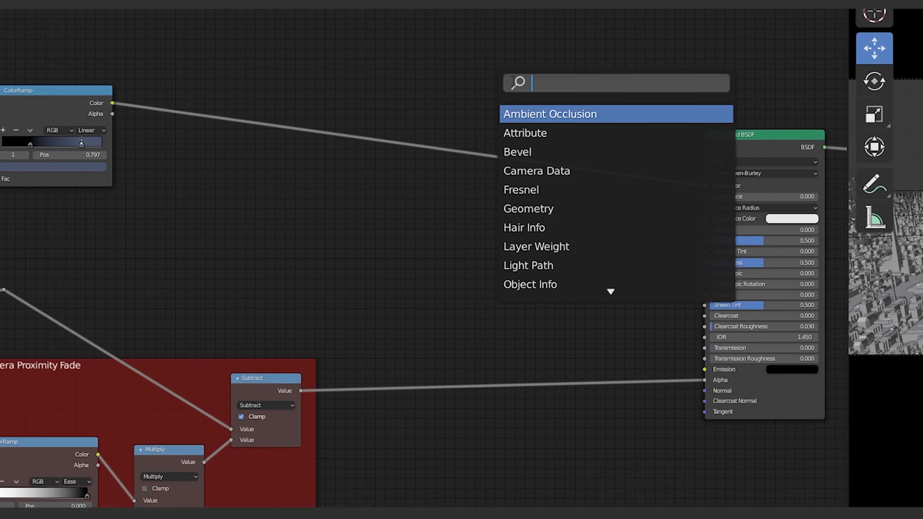
type("diff")
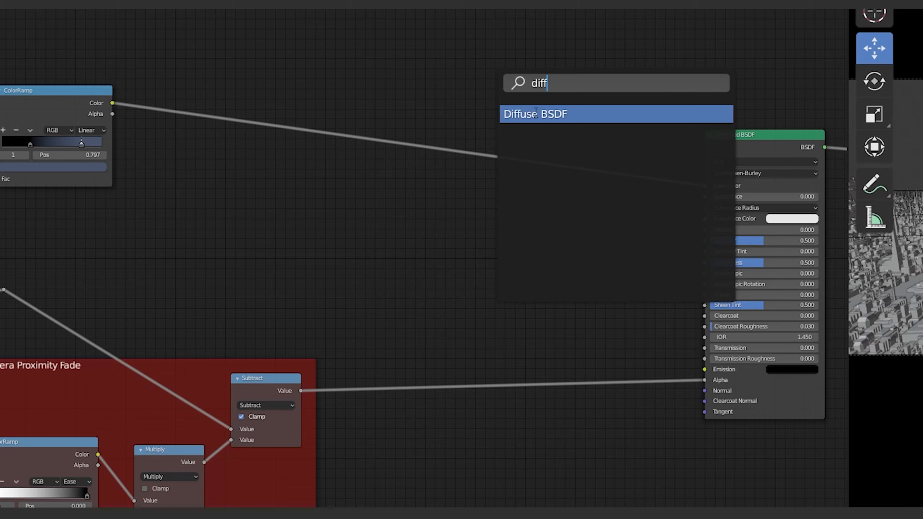
left_click(535, 113)
left_click(540, 71)
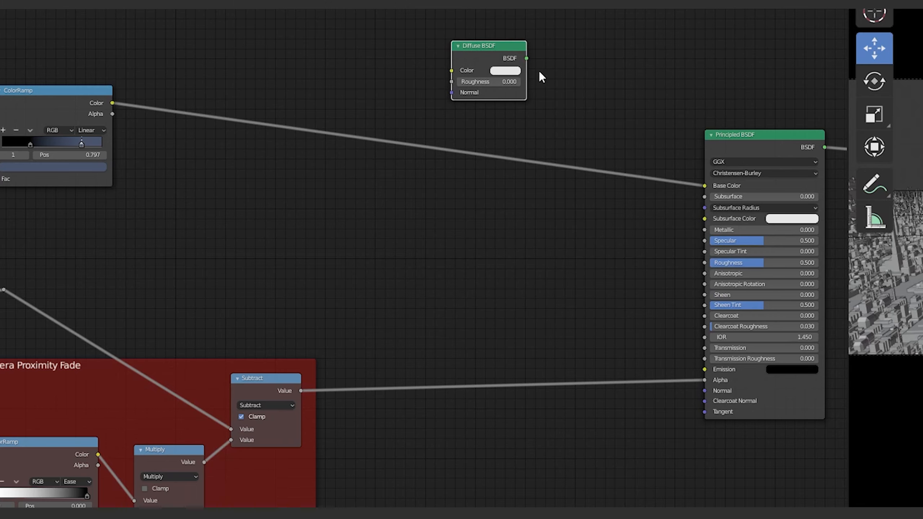
Add a Transparent BSDF node beside the Diffuse BSDF
key("shift+a")
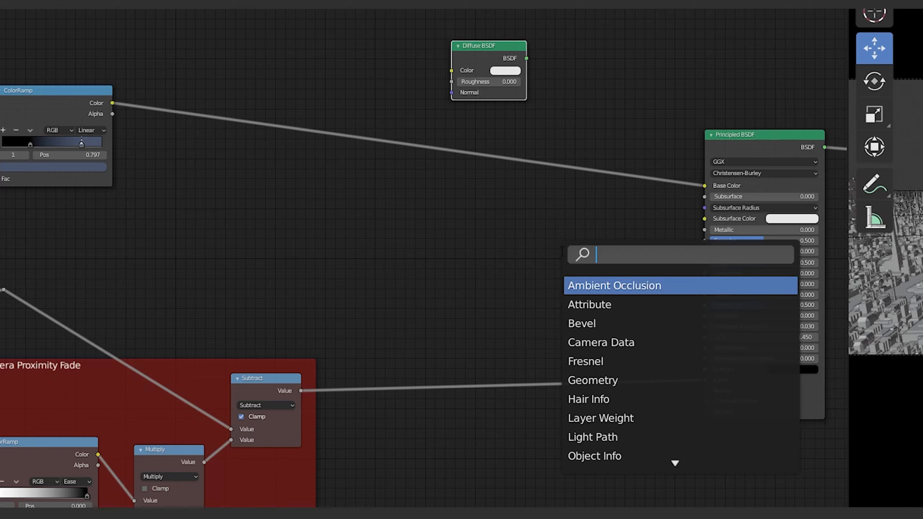
type("tra")
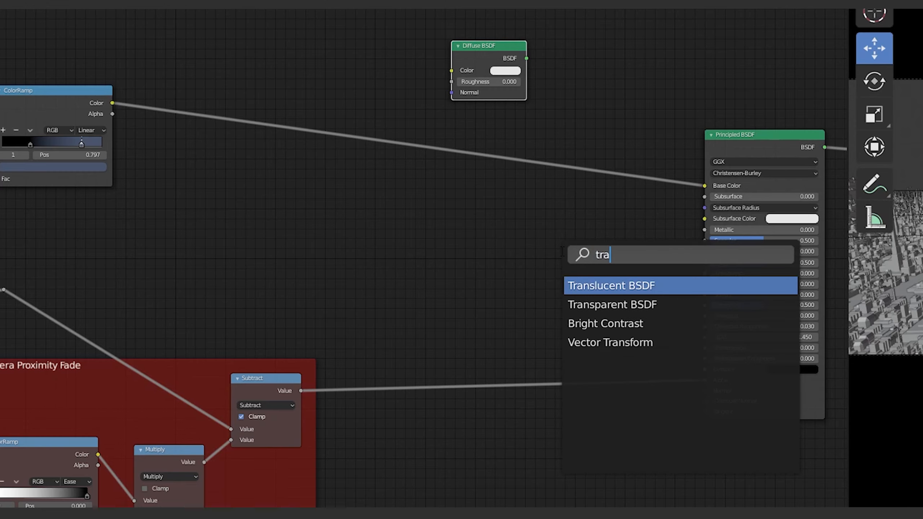
key("Down")
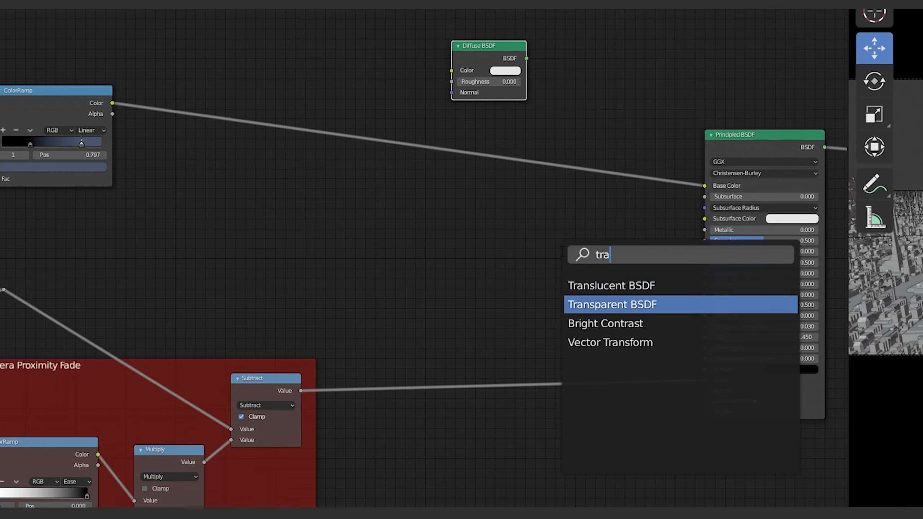
key("Return")
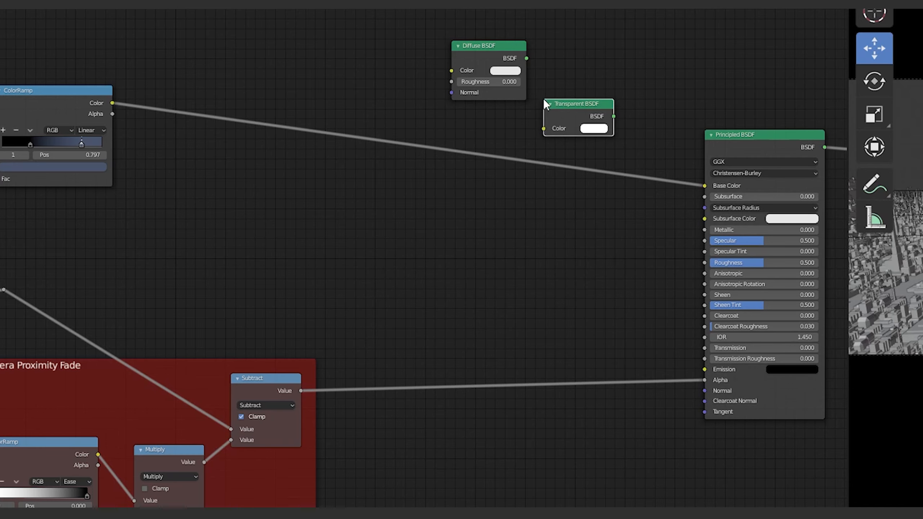
left_click(546, 105)
Place the Diffuse BSDF above the Transparent BSDF and reroute the ColorRamp colour from the Principled Base Color to the Diffuse Color
left_click_drag(484, 45, 565, 16)
middle_click_drag(260, 115, 267, 152)
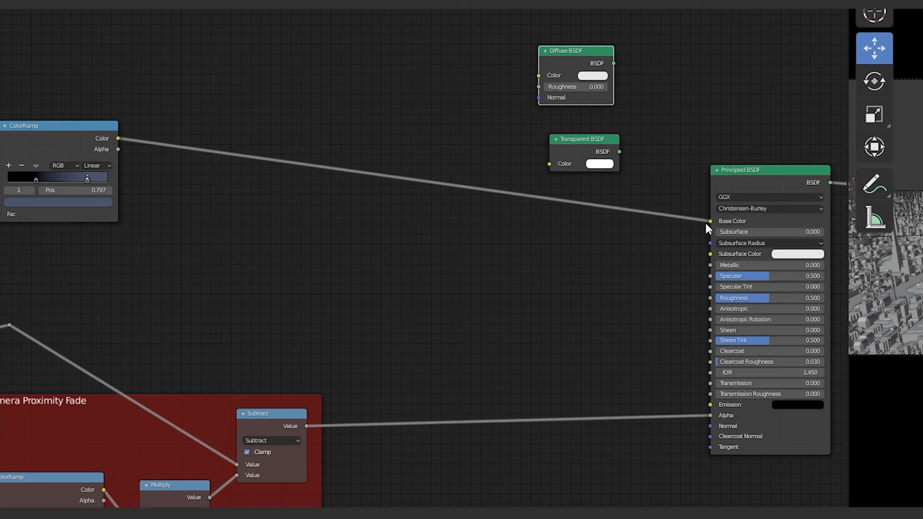
left_click_drag(705, 222, 540, 78)
left_click(578, 141)
Add a Mix Shader node after the Diffuse and Transparent BSDFs and align the Transparent BSDF beneath the Diffuse BSDF
key("shift+a")
left_click(659, 83)
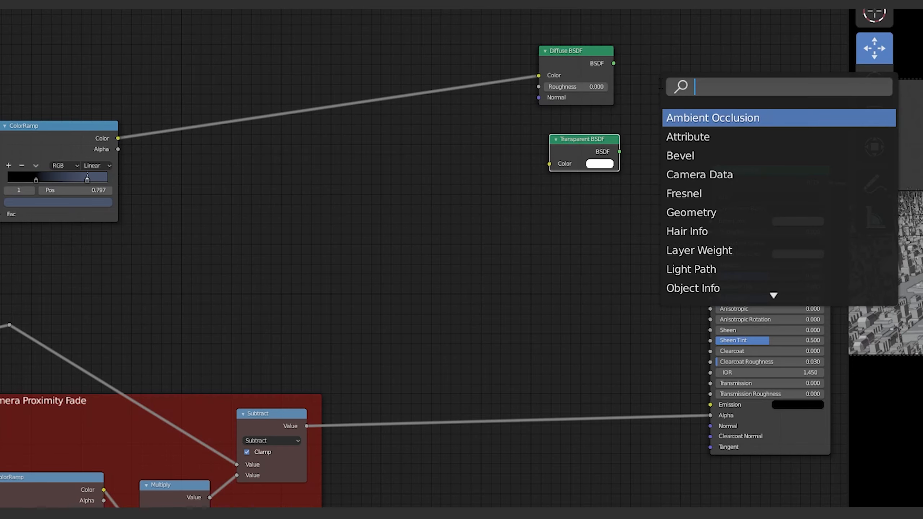
type("mix")
key("Return")
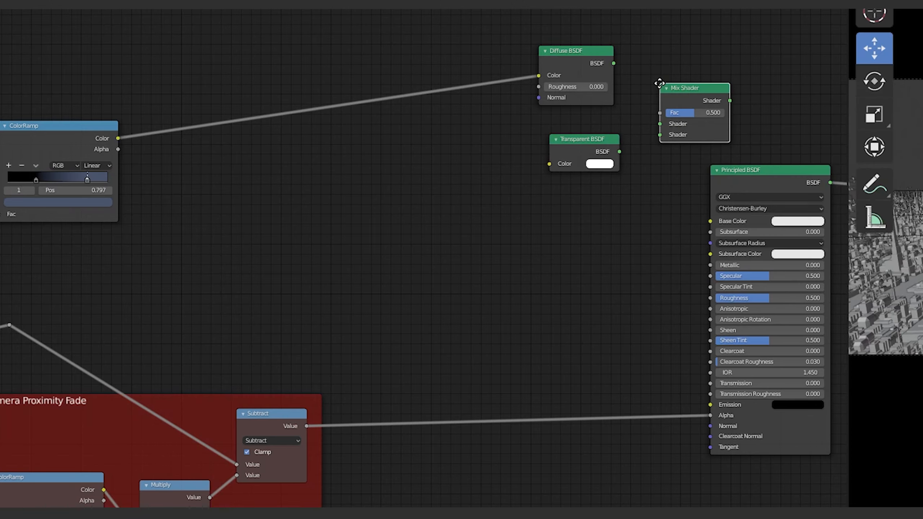
left_click(672, 79)
left_click_drag(570, 146, 559, 146)
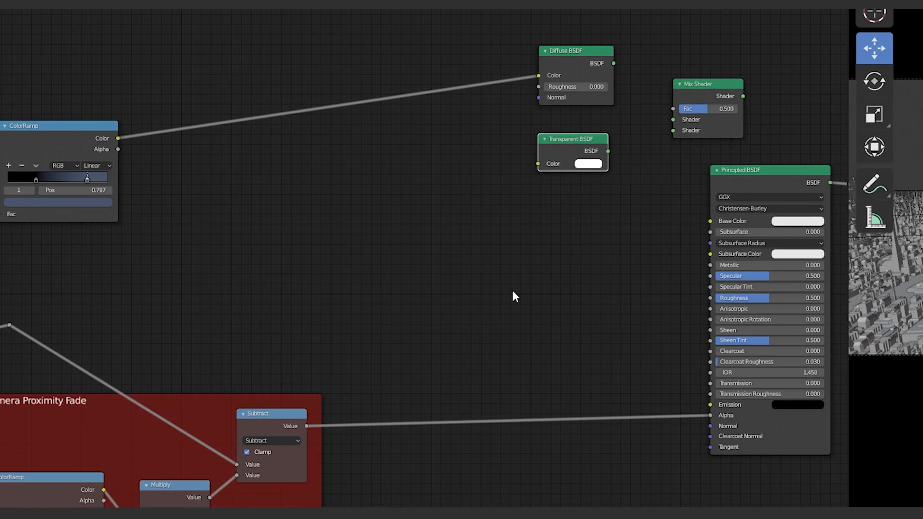
Feed the Subtract value into the Mix Shader's Fac and lower the alpha of the Transparent BSDF colour
left_click_drag(307, 426, 673, 109)
left_click_drag(553, 138, 530, 133)
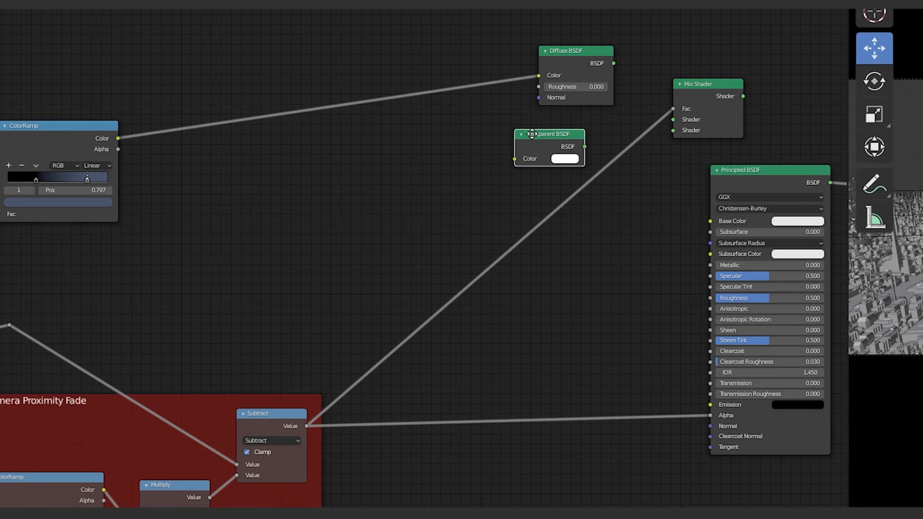
left_click(565, 159)
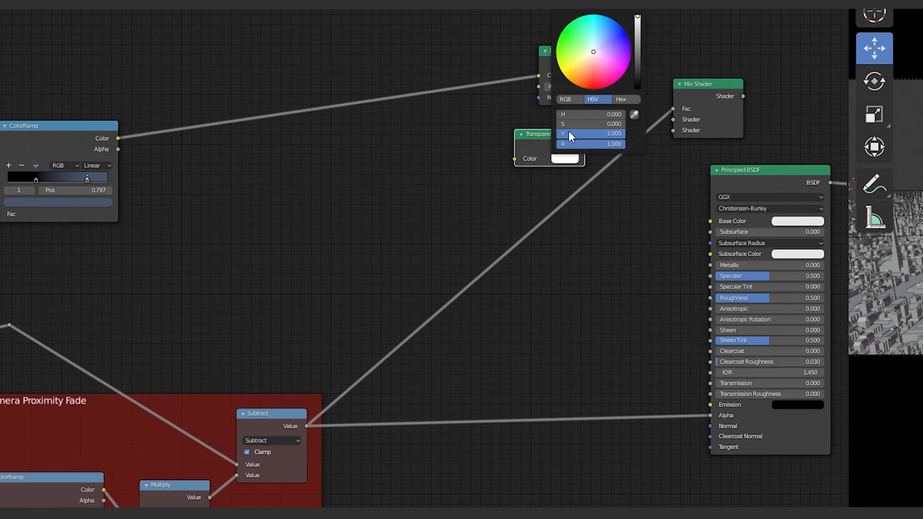
left_click(569, 160)
left_click_drag(616, 144, 575, 144)
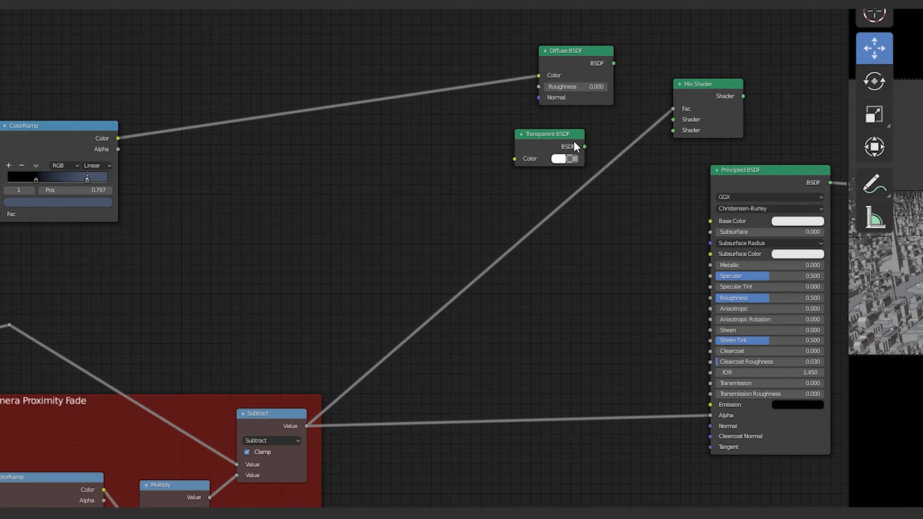
Connect the Transparent BSDF to the Mix Shader's first Shader input and the Diffuse BSDF to its second
left_click_drag(574, 143, 674, 119)
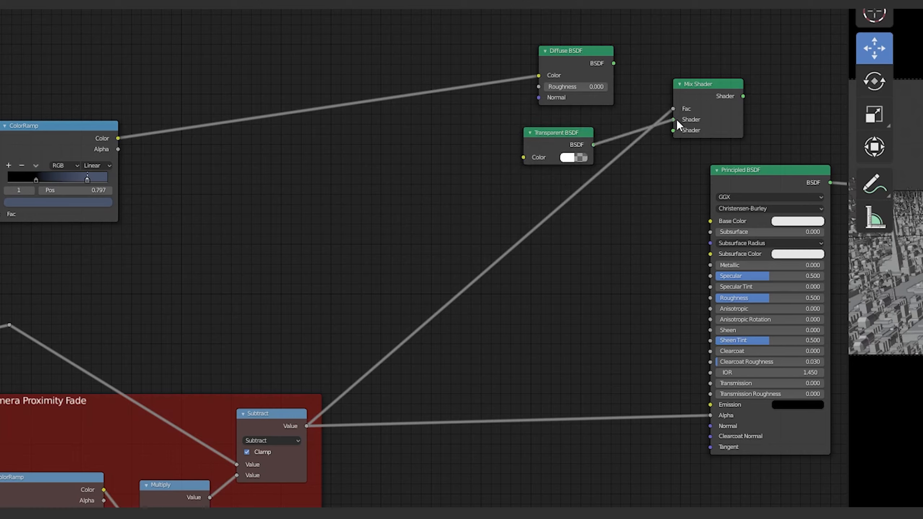
left_click_drag(613, 63, 672, 131)
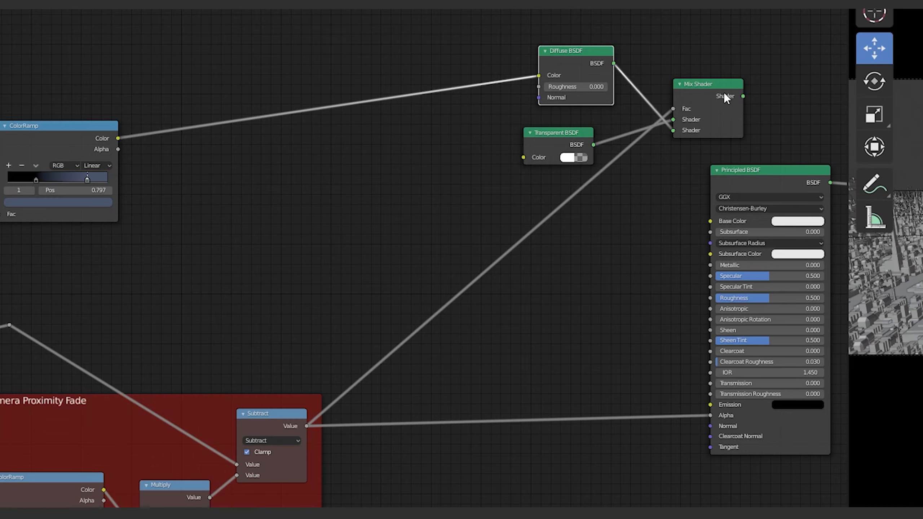
left_click_drag(718, 83, 672, 92)
Connect the Mix Shader to the Material Output Surface and delete the Principled BSDF node
middle_click_drag(693, 106, 387, 107)
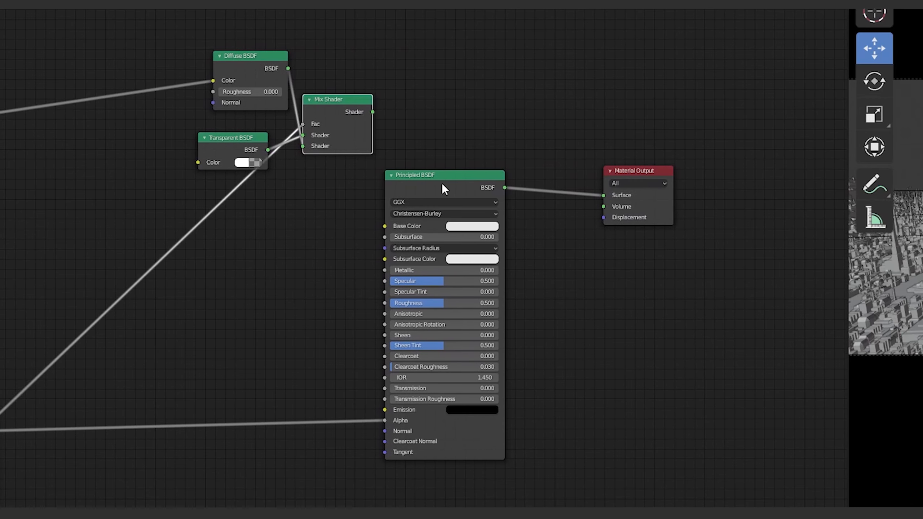
left_click_drag(442, 183, 448, 228)
left_click_drag(372, 112, 604, 194)
middle_click_drag(473, 86, 603, 38)
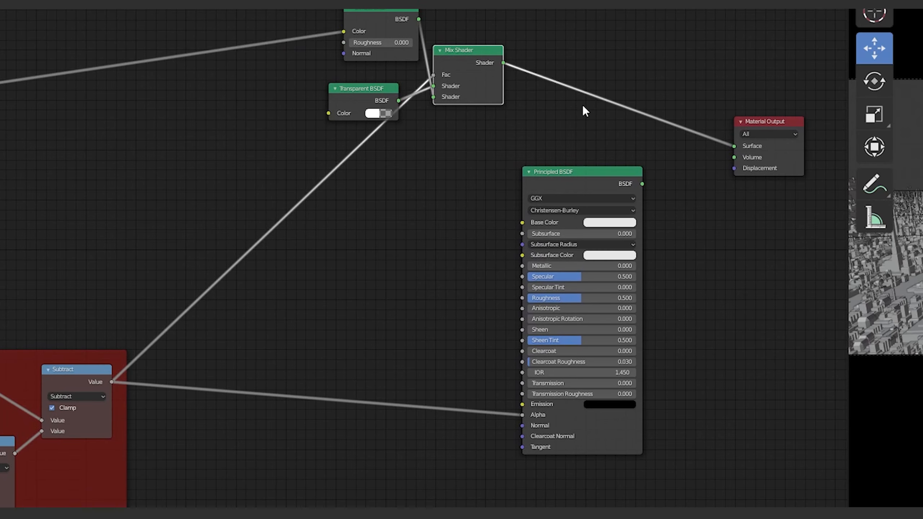
middle_click_drag(583, 105, 663, 102)
left_click(643, 171)
key("x")
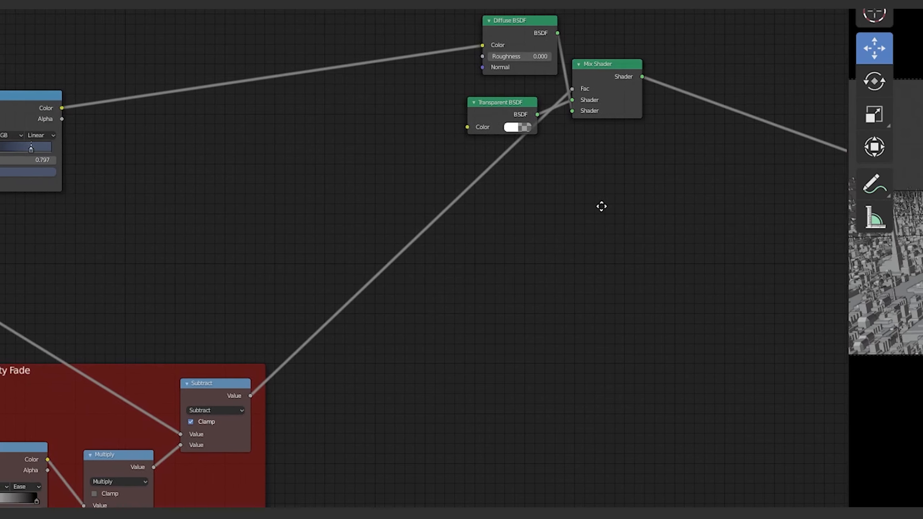
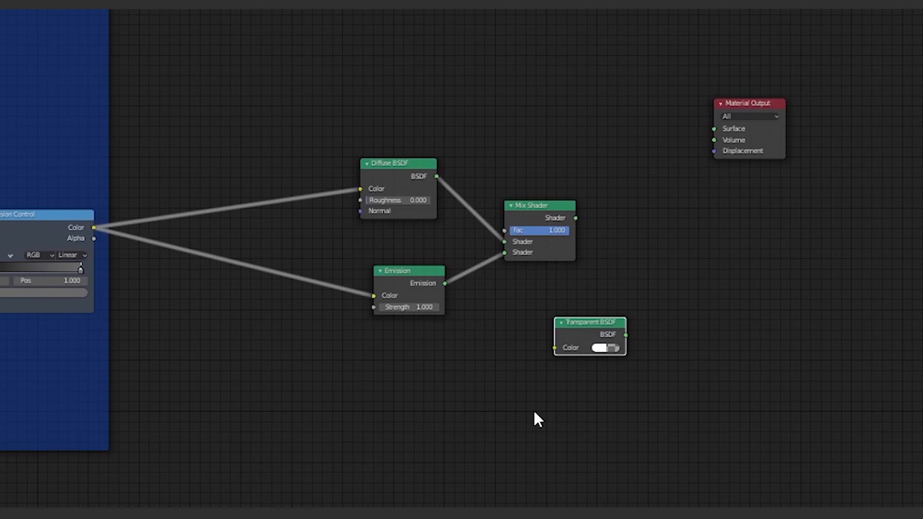
Duplicate the rain material's Mix Shader, feeding the Transparent BSDF into the copy's first Shader input and the original Mix Shader into its second
left_click(526, 213)
key("ctrl+c")
key("ctrl+v")
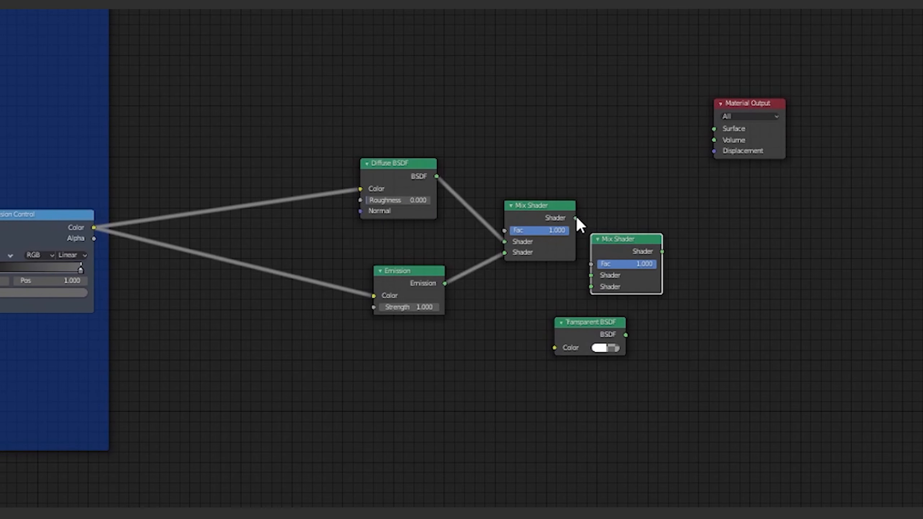
left_click_drag(575, 217, 591, 288)
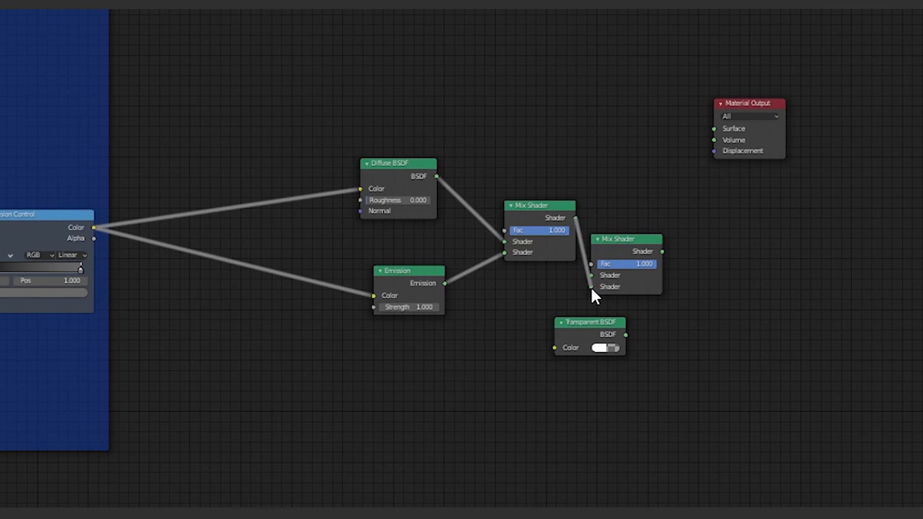
left_click_drag(620, 249, 677, 242)
left_click_drag(625, 335, 649, 269)
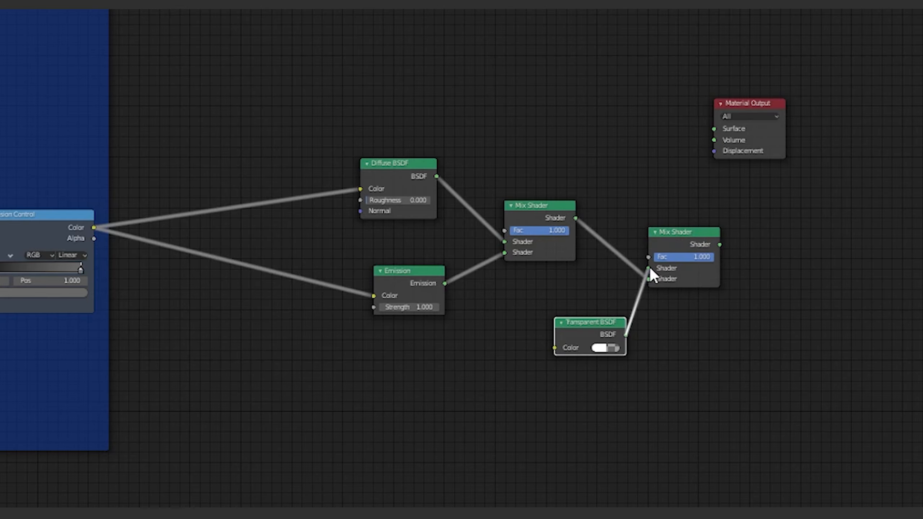
Drive the new Mix Shader's Fac with the Subtract value and connect its output to the Material Output Surface, moving the output node closer
left_click_drag(163, 482, 555, 249)
left_click_drag(638, 128, 722, 166)
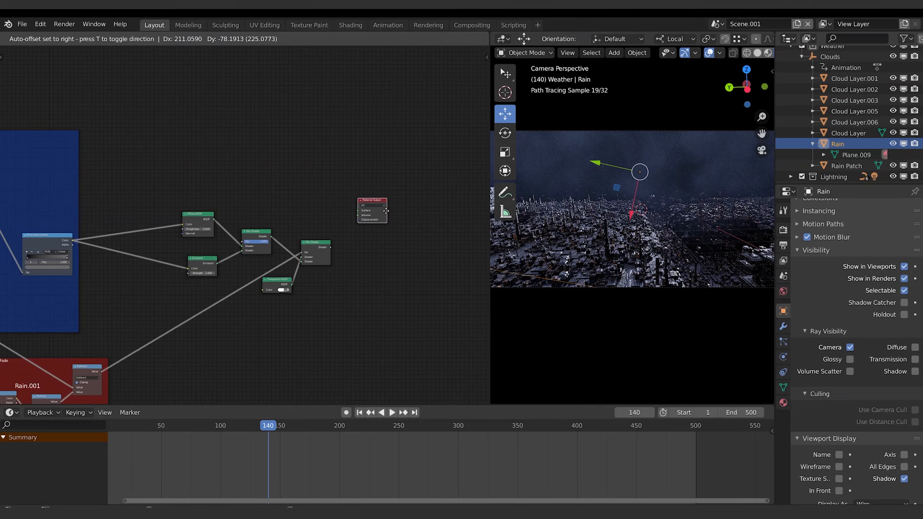
left_click_drag(385, 211, 400, 235)
left_click_drag(330, 247, 373, 236)
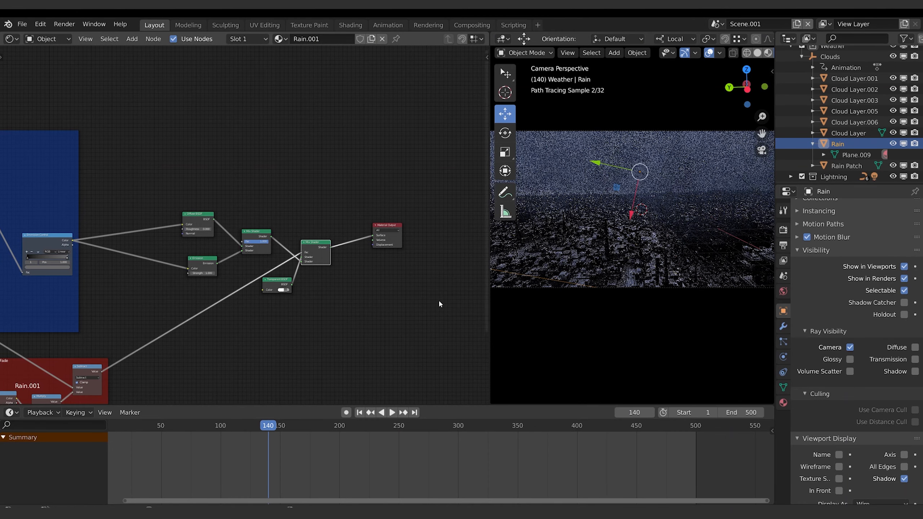
middle_click_drag(382, 307, 415, 305)
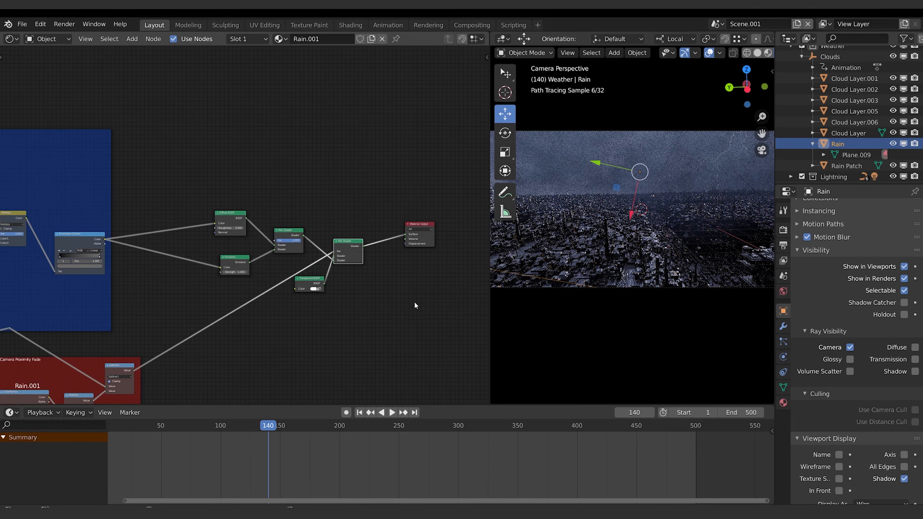
Tidy the Rain.001 node layout by spacing the Transparent BSDF and the final Mix Shader
left_click_drag(309, 279, 316, 280)
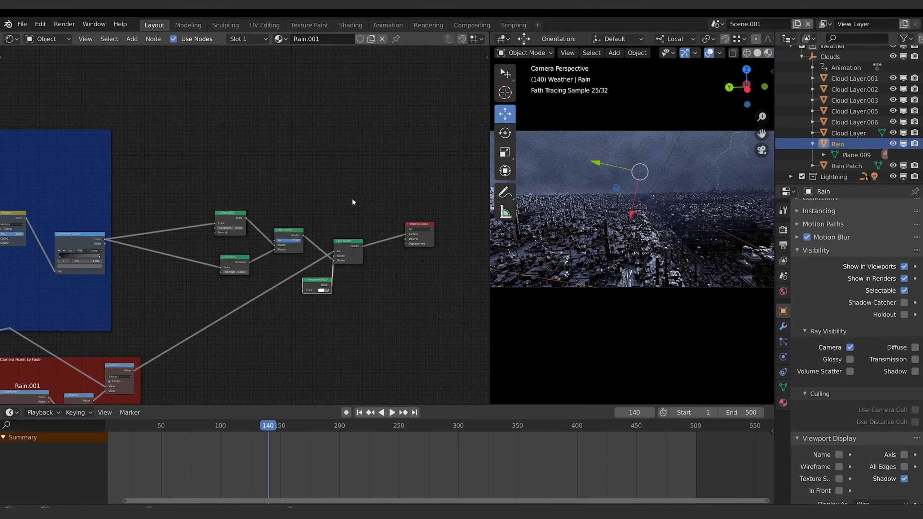
left_click_drag(316, 283, 314, 286)
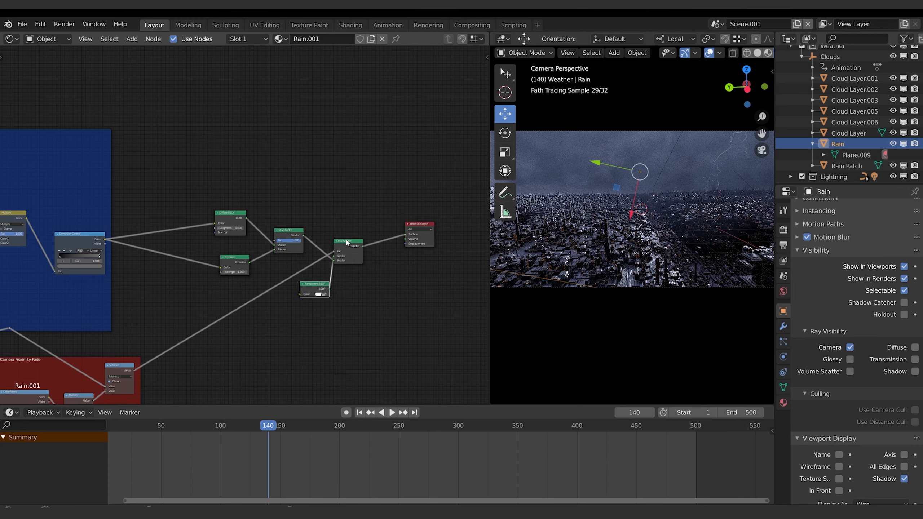
left_click_drag(348, 243, 356, 244)
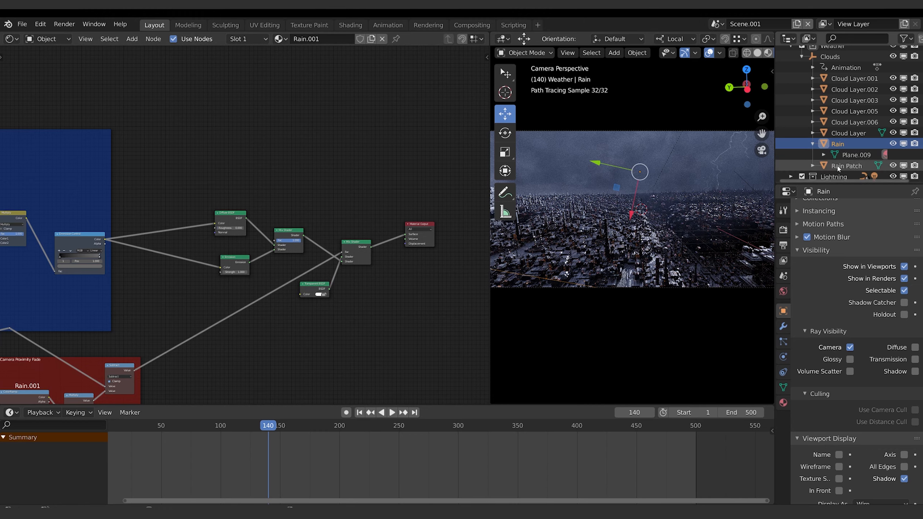
Select the Diffuse BSDF, Emission, first Mix Shader and Transparent BSDF nodes of the Rain.001 material to review its shader setup
left_click(809, 162)
left_click(835, 143)
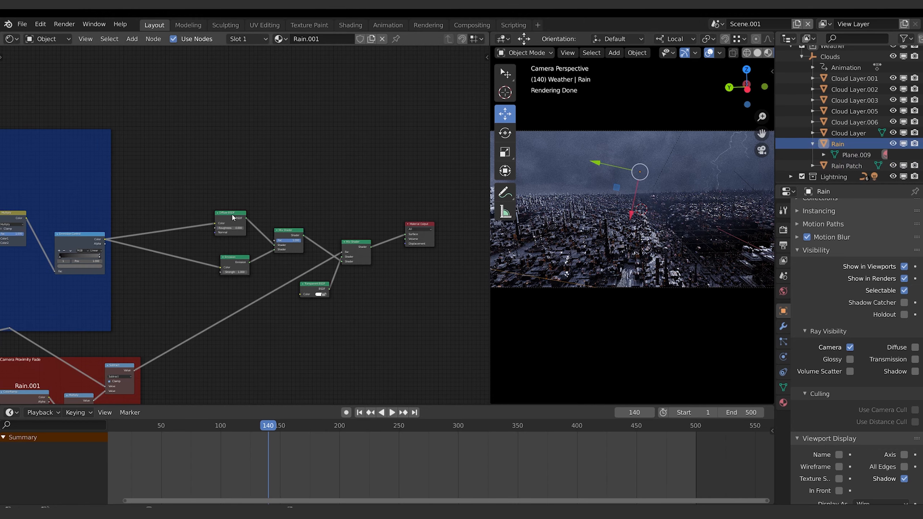
left_click(232, 216)
left_click(233, 261, "shift")
left_click(288, 231, "shift")
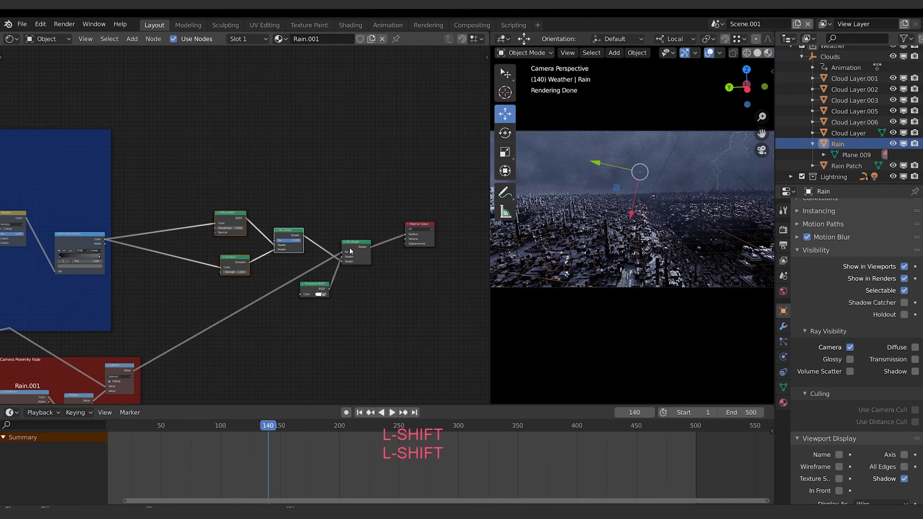
left_click(311, 284, "shift")
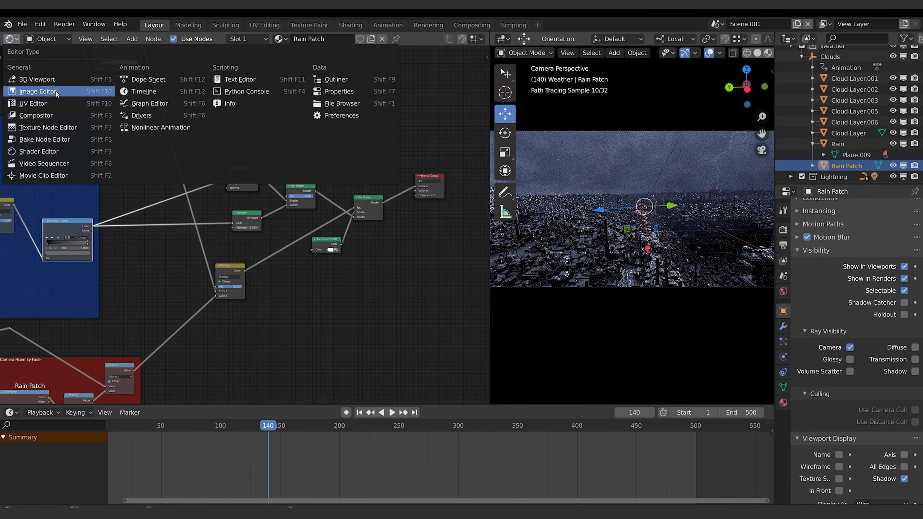
Switch the node editor area to the Image Editor and render the current frame as a still image
left_click(36, 93)
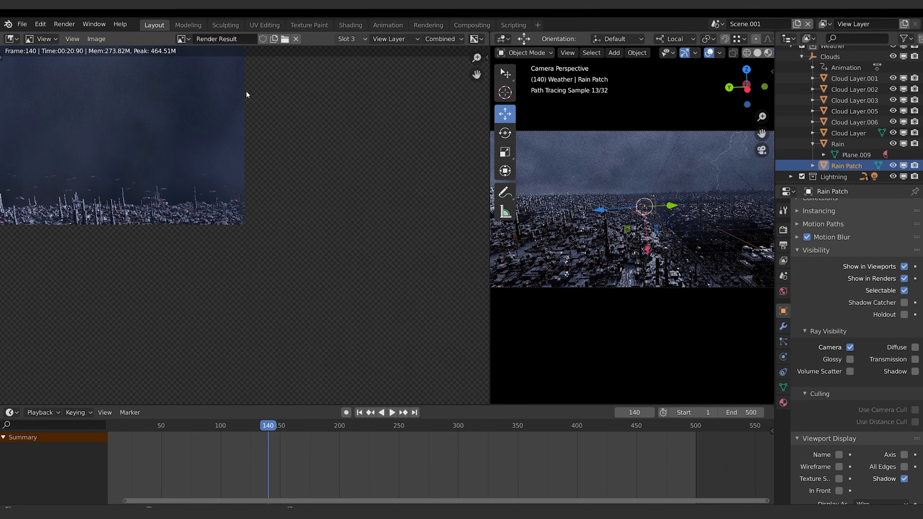
left_click(64, 24)
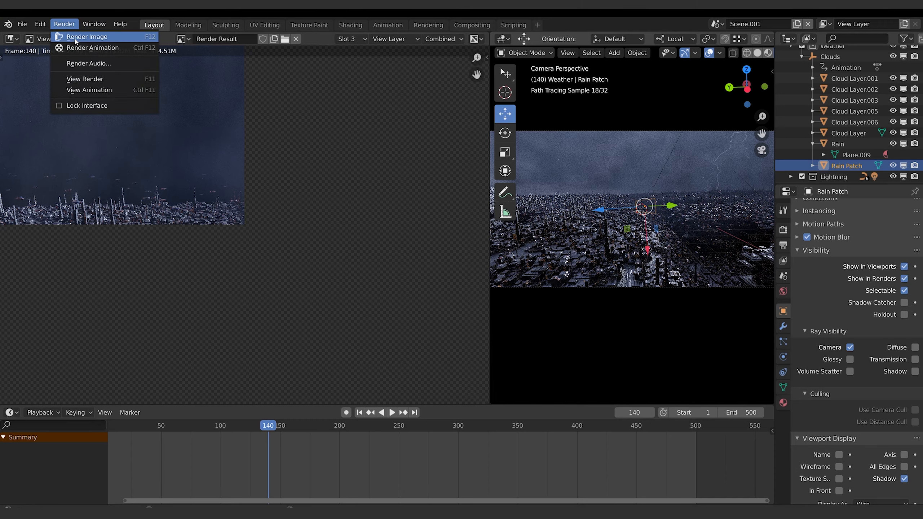
left_click(83, 35)
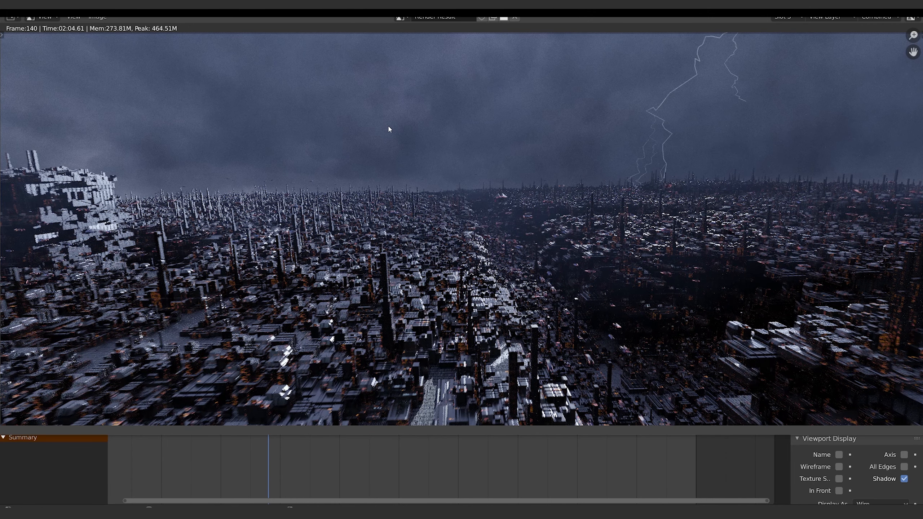
Compare the new render in Slot 3 with the previous render in Slot 2, checking image quality and render times
left_click(787, 17)
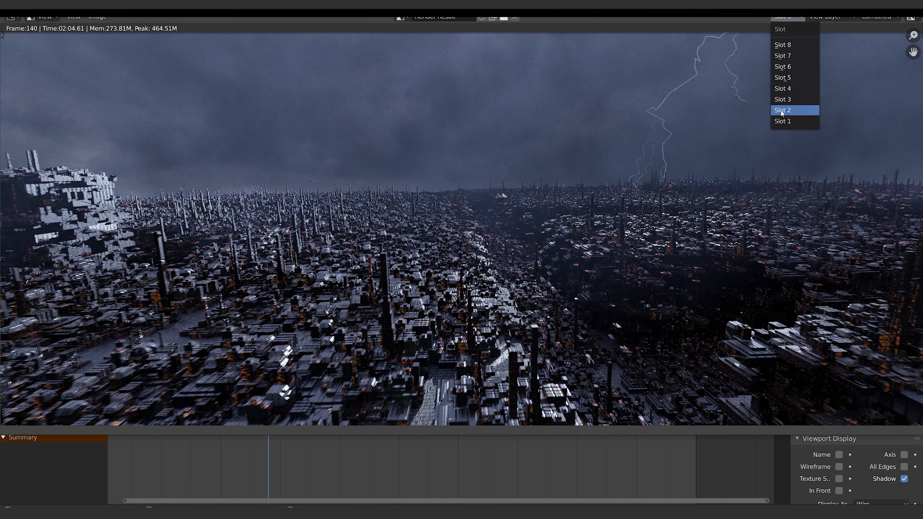
left_click(801, 113)
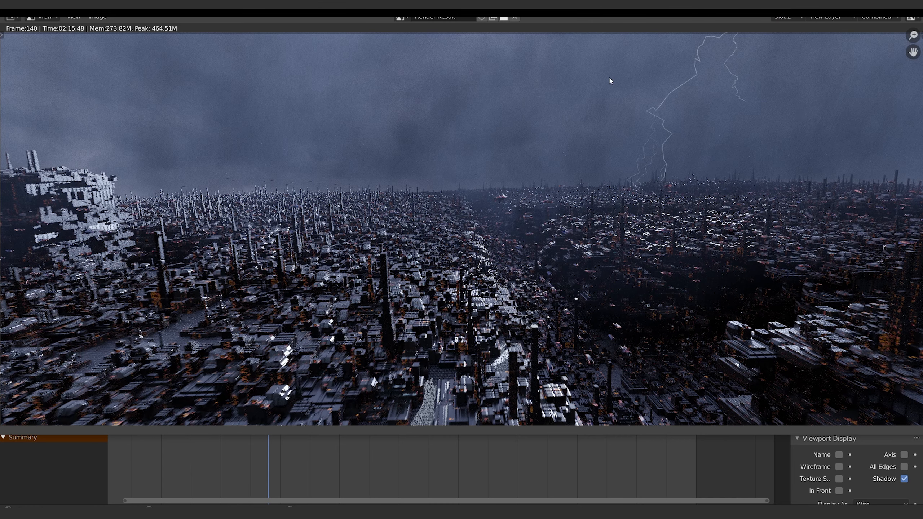
left_click(783, 18)
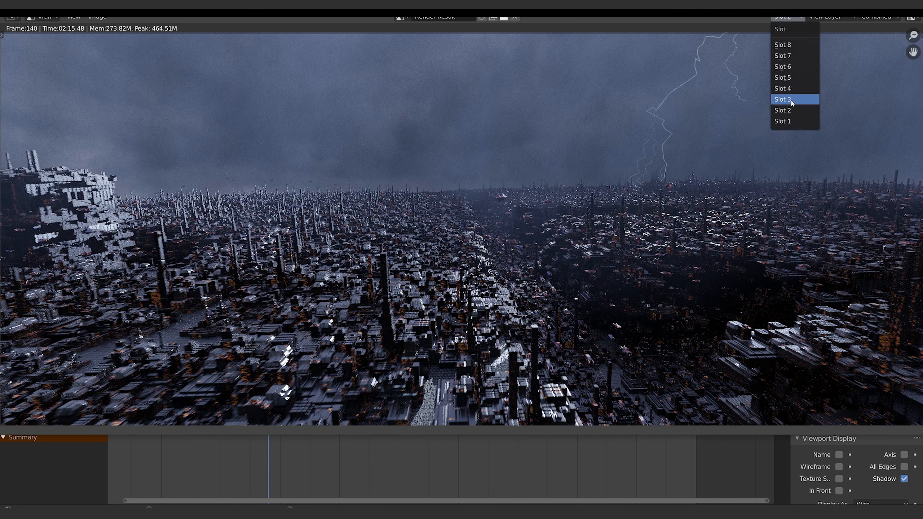
left_click(788, 112)
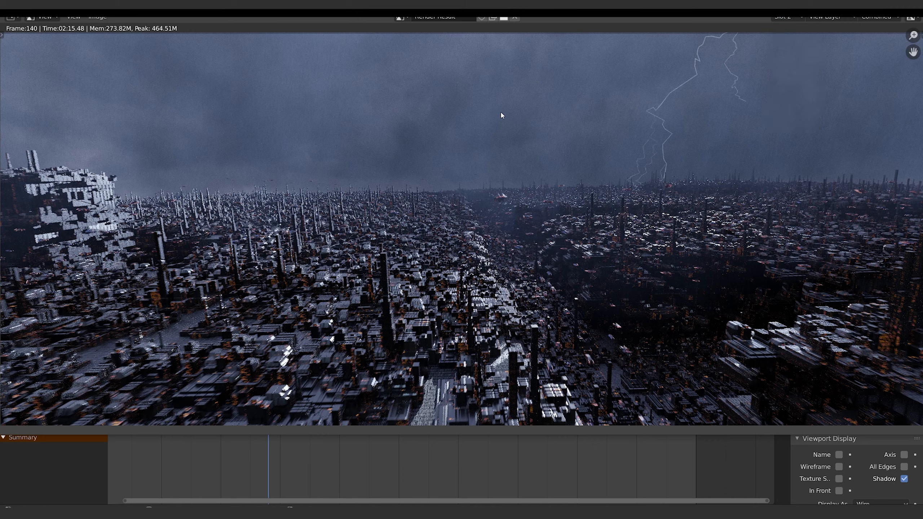
left_click(784, 17)
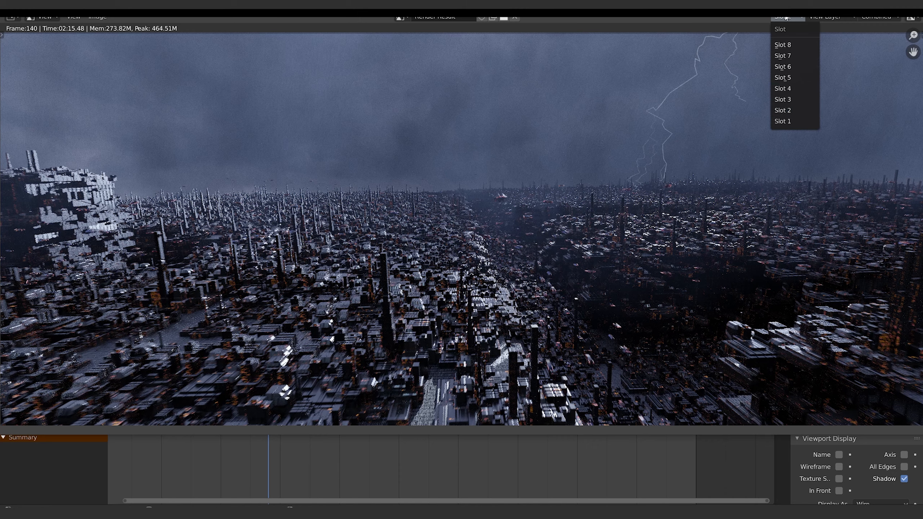
left_click(783, 99)
left_click(787, 17)
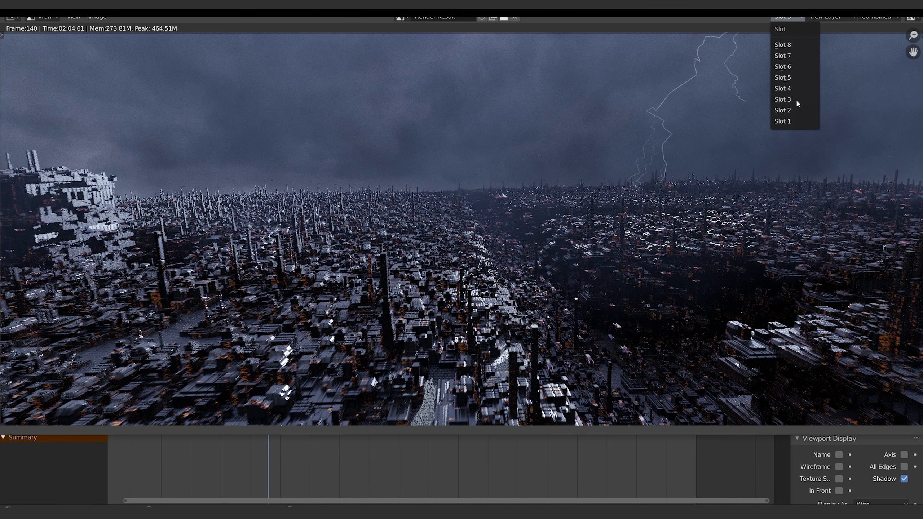
left_click(794, 110)
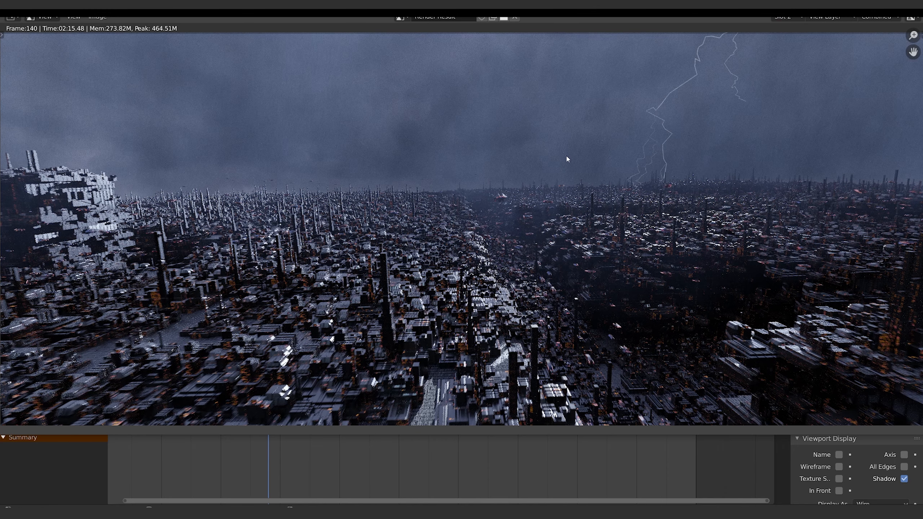
Compare the renders in Slot 1, Slot 2 and Slot 3, checking image quality and render times
left_click(796, 18)
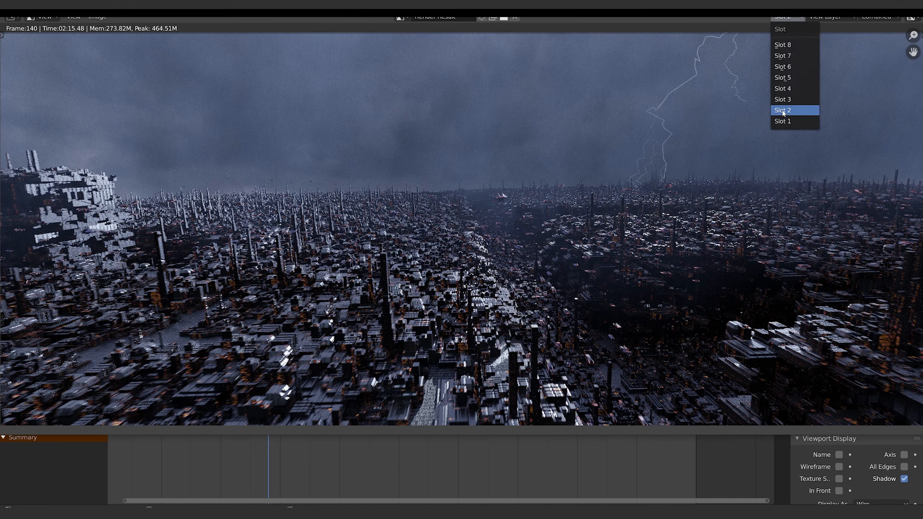
left_click(787, 18)
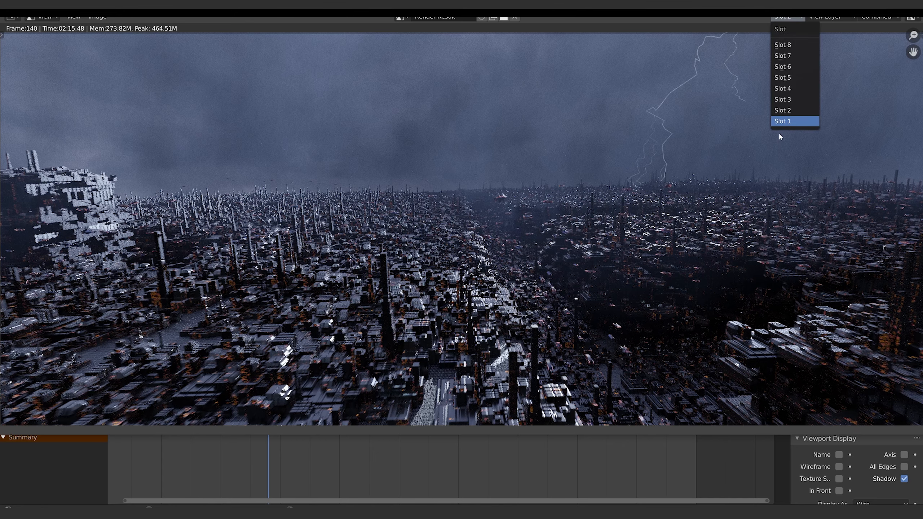
left_click(793, 121)
left_click(787, 18)
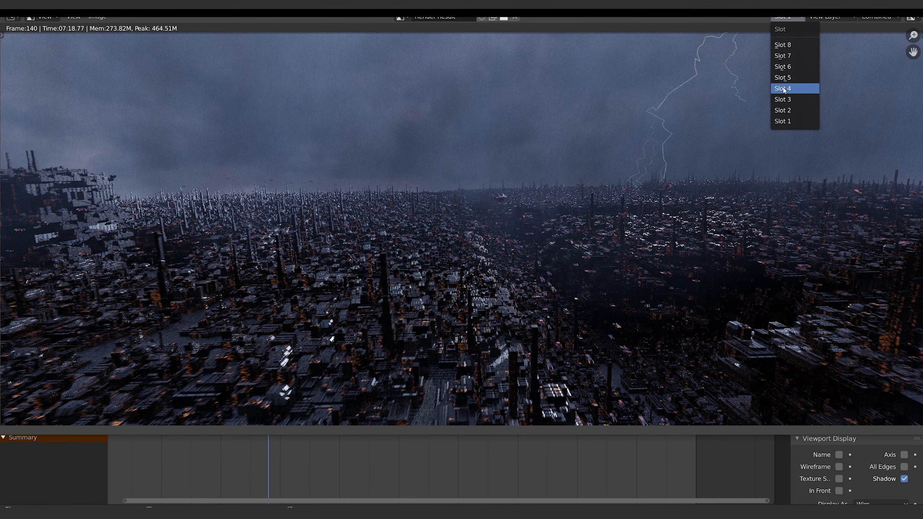
left_click(785, 99)
left_click(795, 15)
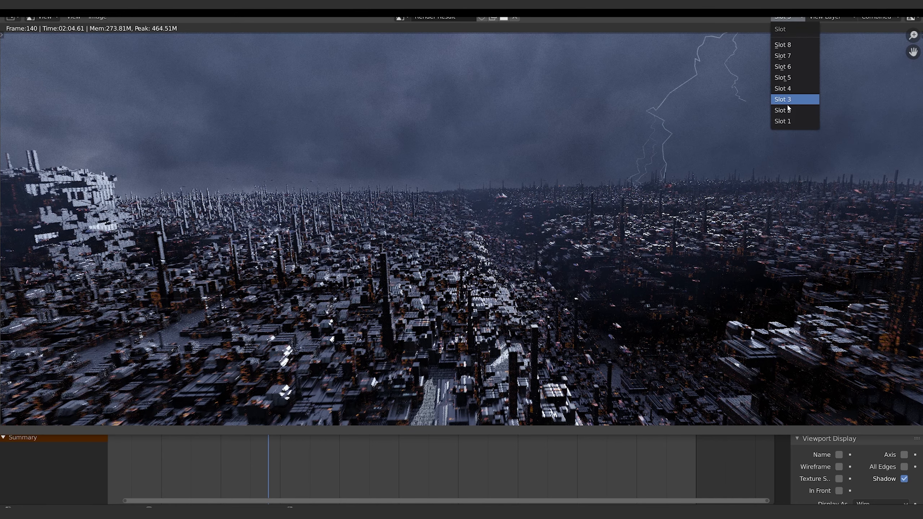
left_click(793, 109)
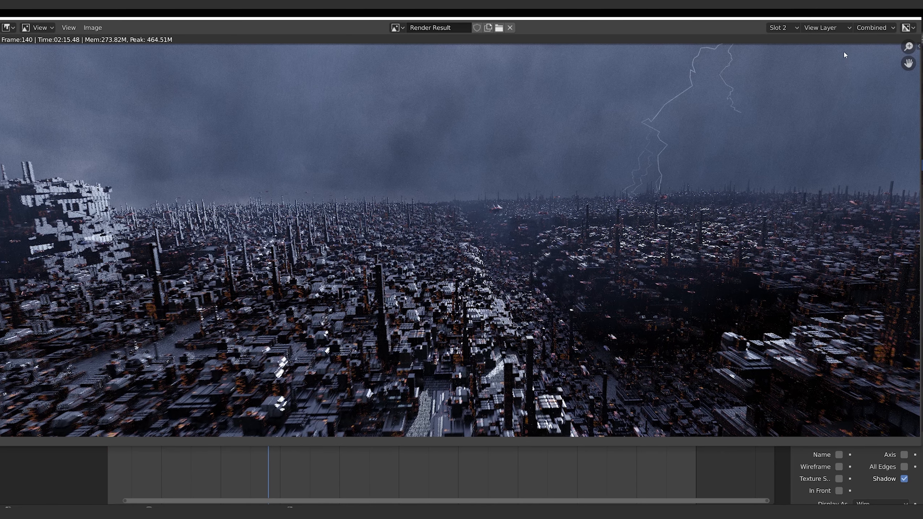
left_click(777, 28)
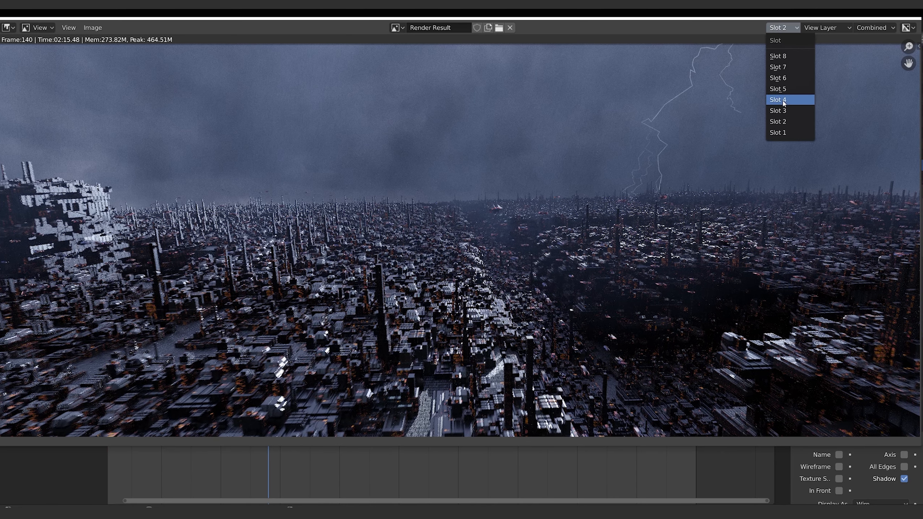
left_click(783, 112)
Make Slot 4 the active render slot and open the Rain object's material in the Shader Editor
left_click(779, 28)
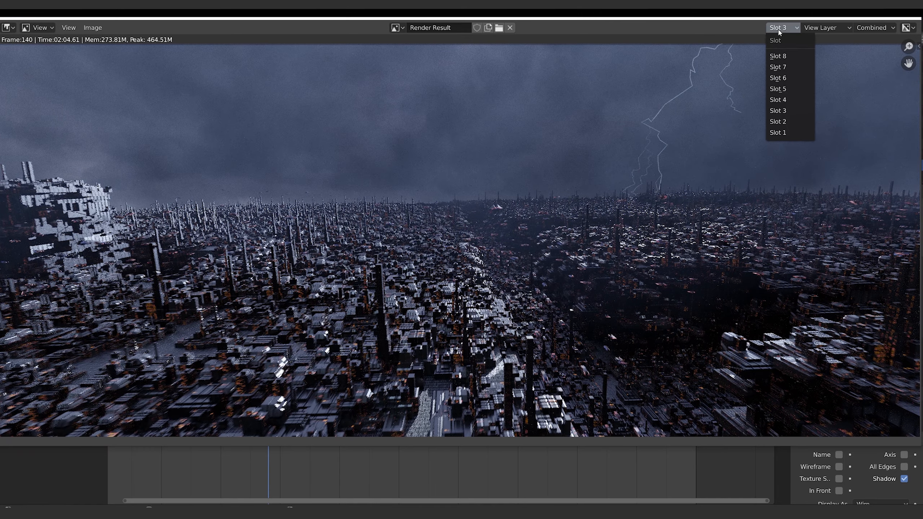
left_click(784, 88)
left_click(908, 18)
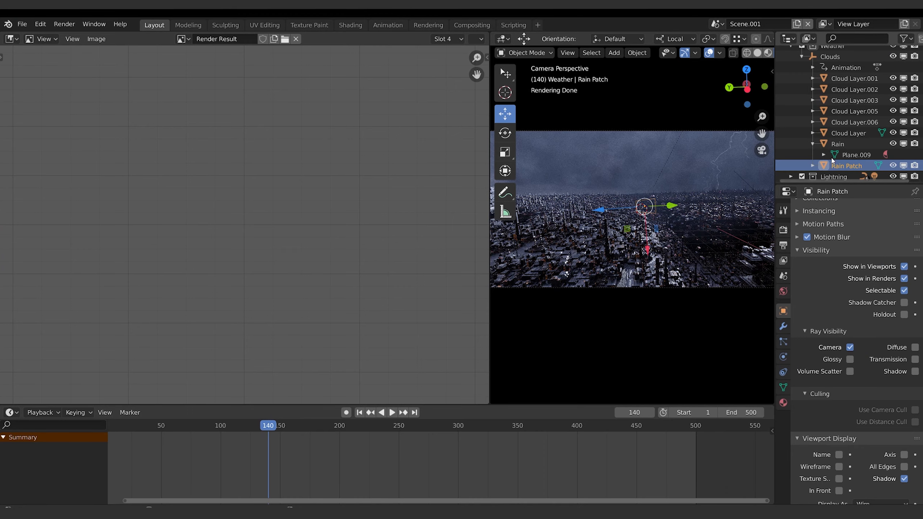
scroll(843, 140, "down", 1)
left_click(843, 140)
left_click(11, 39)
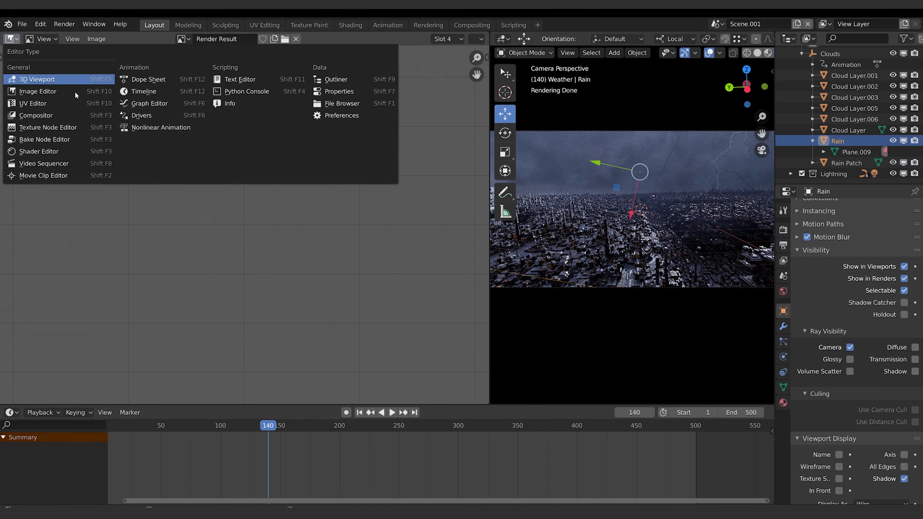
left_click(66, 151)
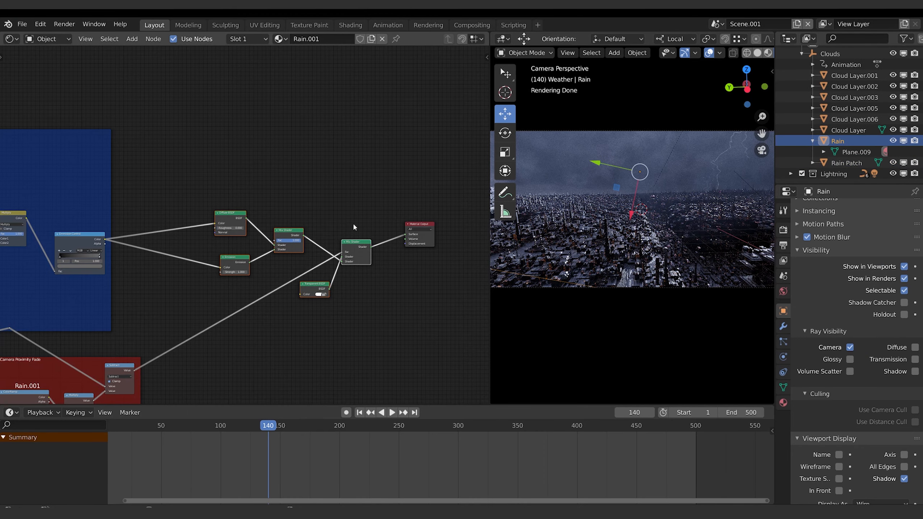
Duplicate the Emmission Control color ramp above the original and connect the Multiply node's Color output to the duplicate's Fac input
scroll(306, 211, "up", 5)
middle_click_drag(269, 239, 299, 278)
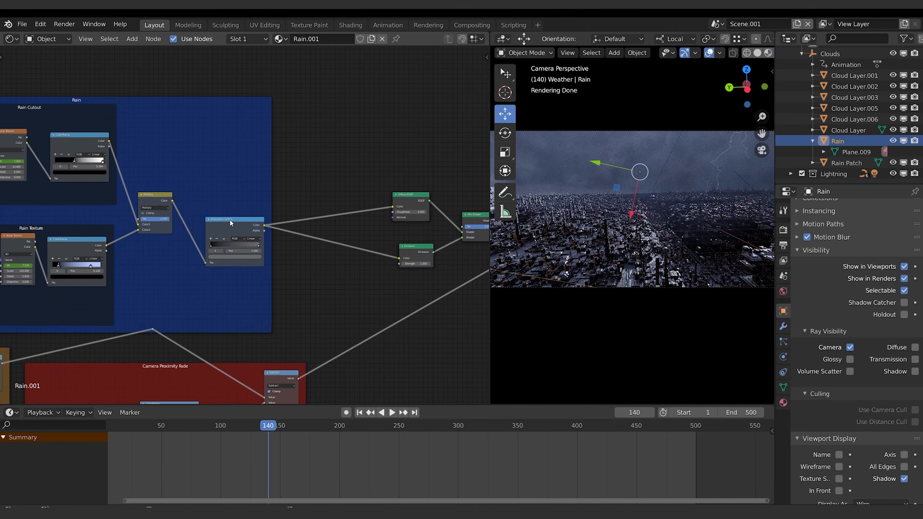
left_click(232, 221)
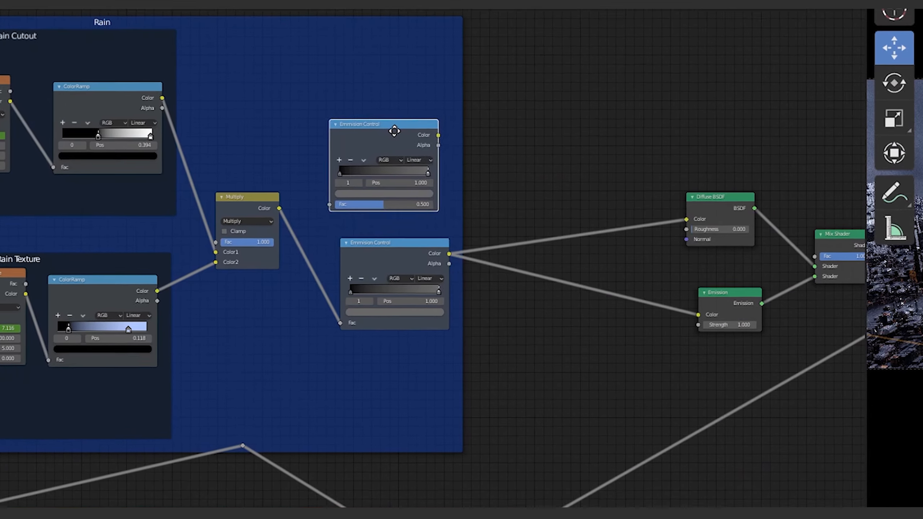
key("shift+d")
left_click(232, 159)
left_click_drag(295, 209, 353, 203)
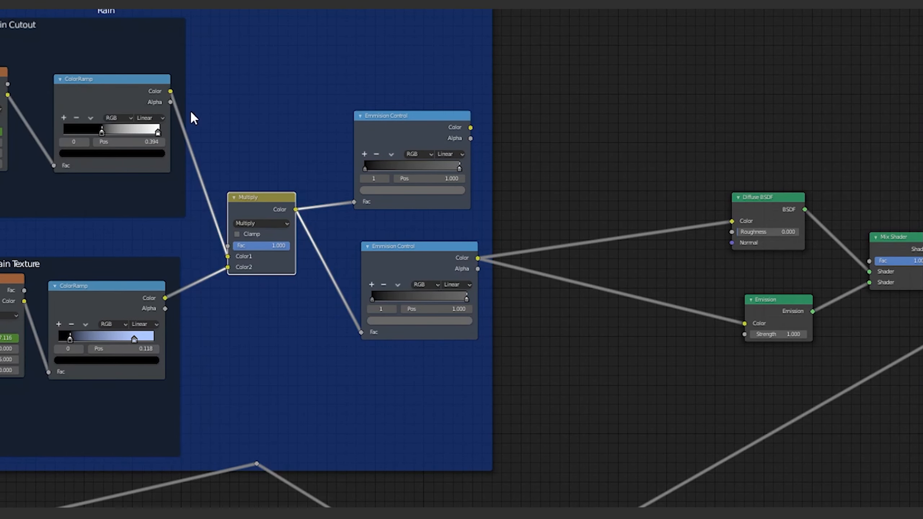
Set the duplicated ramp's end stop to a brighter blue, about R 0.141, G 0.215, B 0.440
left_click(447, 190)
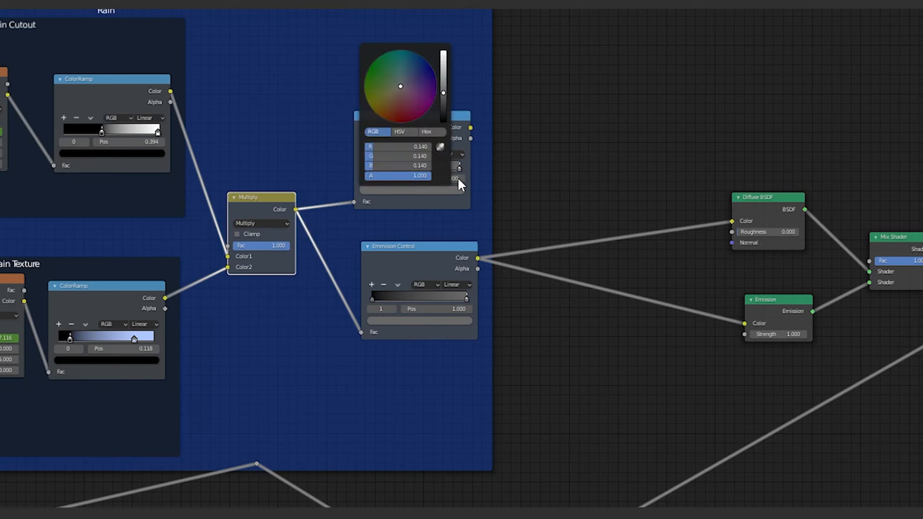
mouse_move(443, 93)
left_mouse_down()
mouse_move(444, 71)
mouse_move(410, 75)
left_mouse_up()
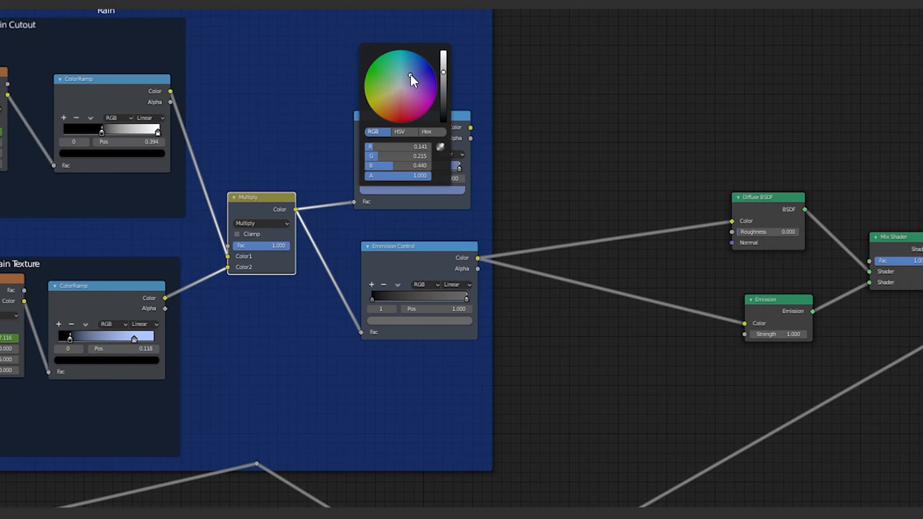
Tighten the original Emmission Control ramp with its black stop at about 0.067 and end stop at about 0.35, and color the end stop light blue
left_click(443, 260)
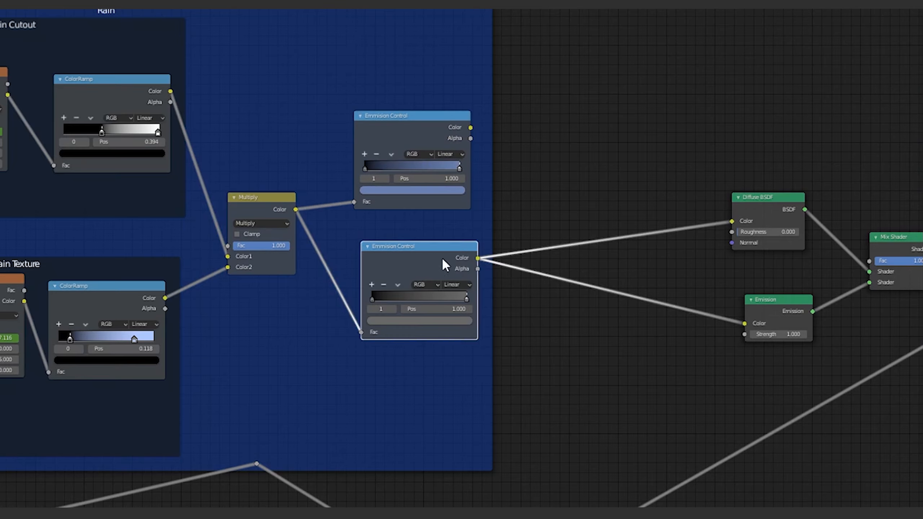
left_click(372, 299)
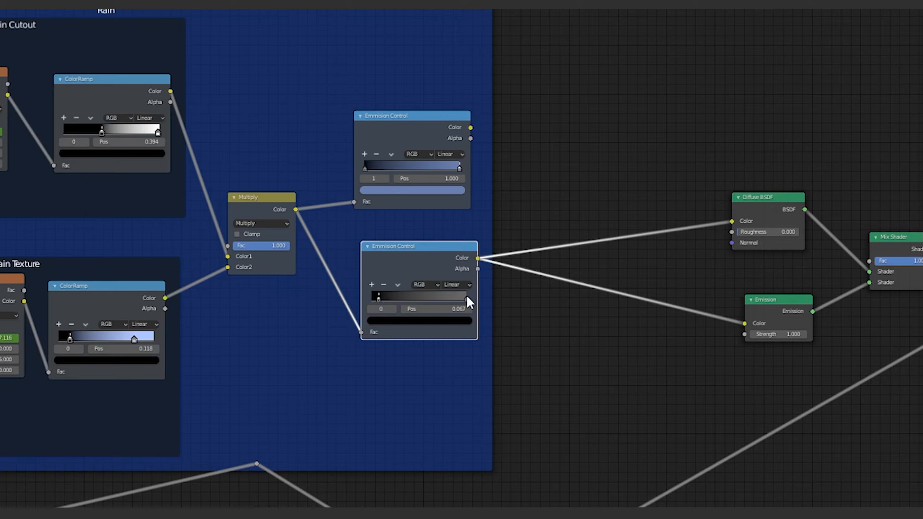
left_click_drag(468, 297, 400, 299)
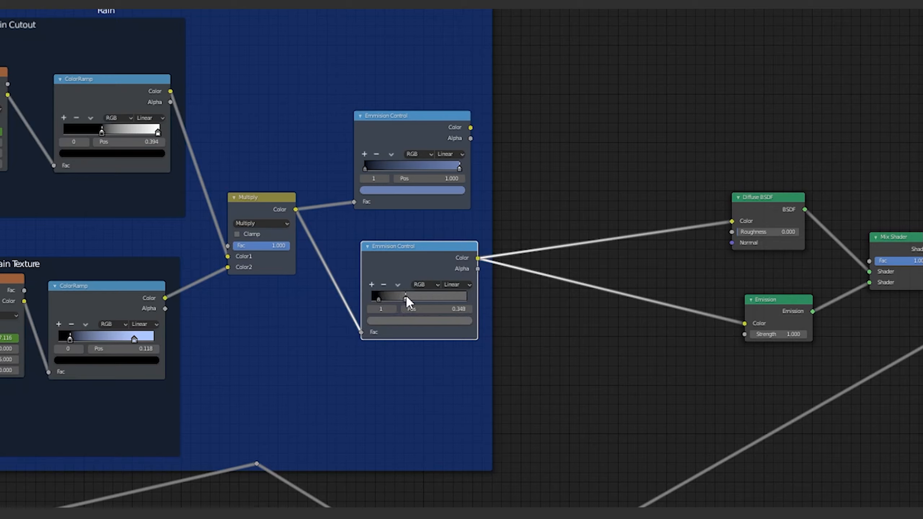
left_click(428, 320)
left_click(416, 206)
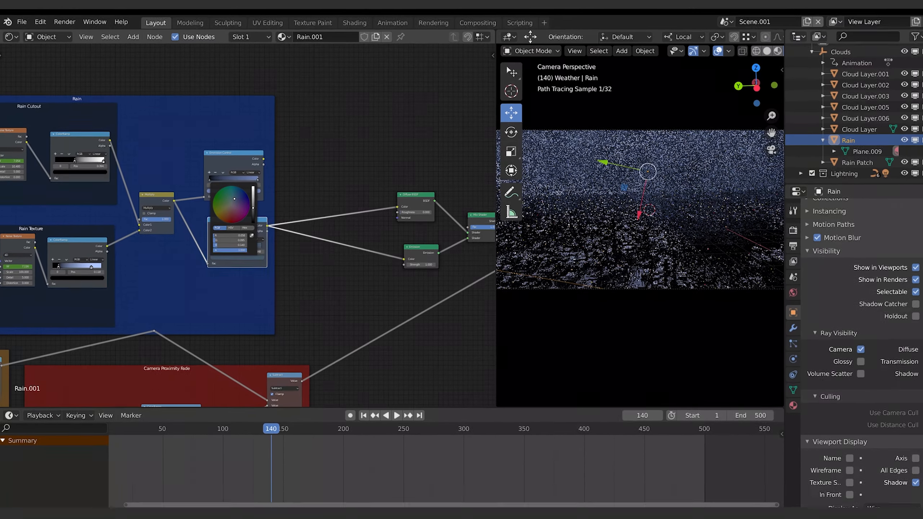
left_click(253, 197)
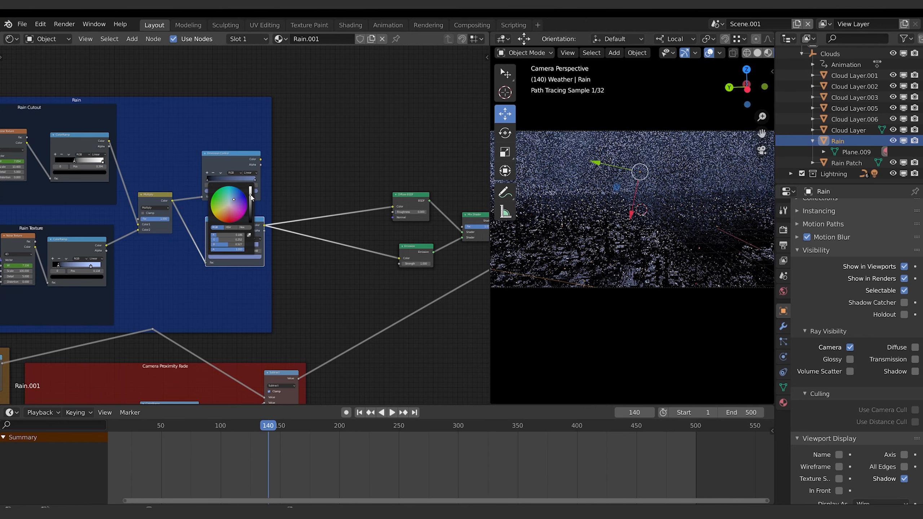
left_click(253, 197)
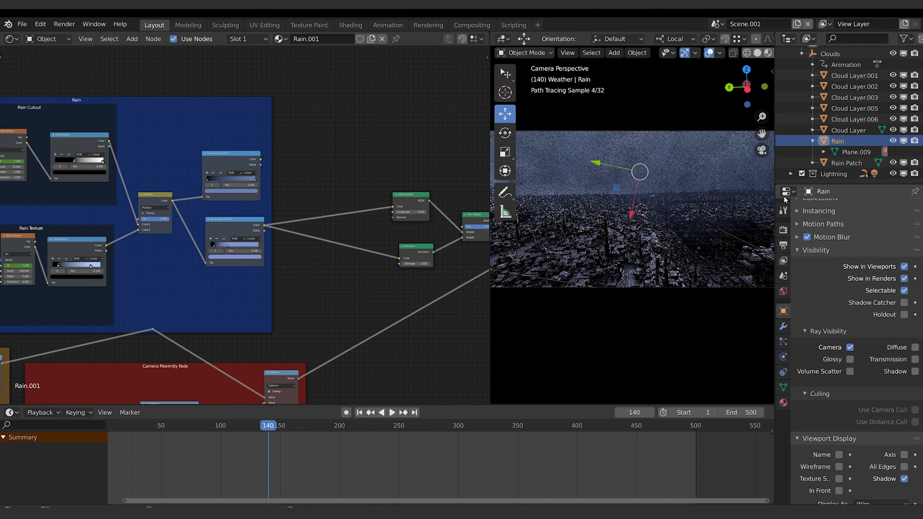
Check the brighter rain in the rendered viewport and render frame 140 as a still image in Slot 4
scroll(678, 184, "up", 2)
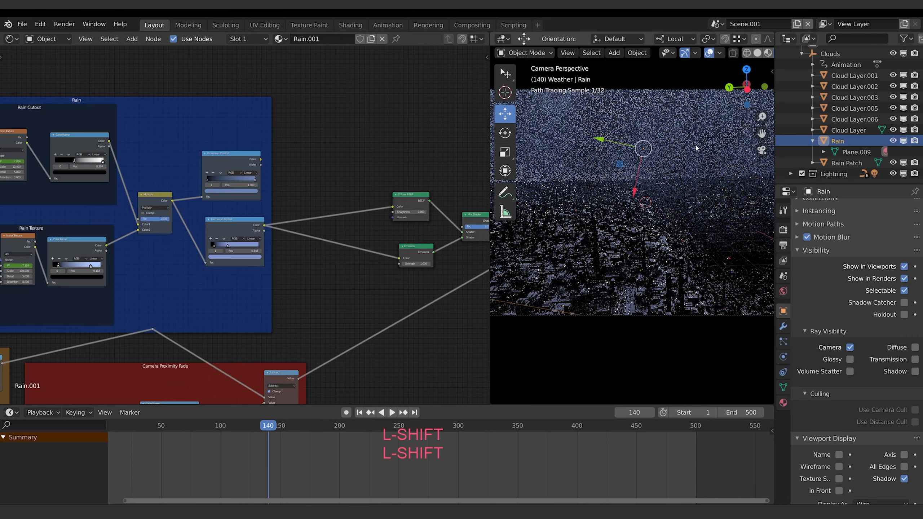
middle_click_drag(697, 144, 672, 198, "shift")
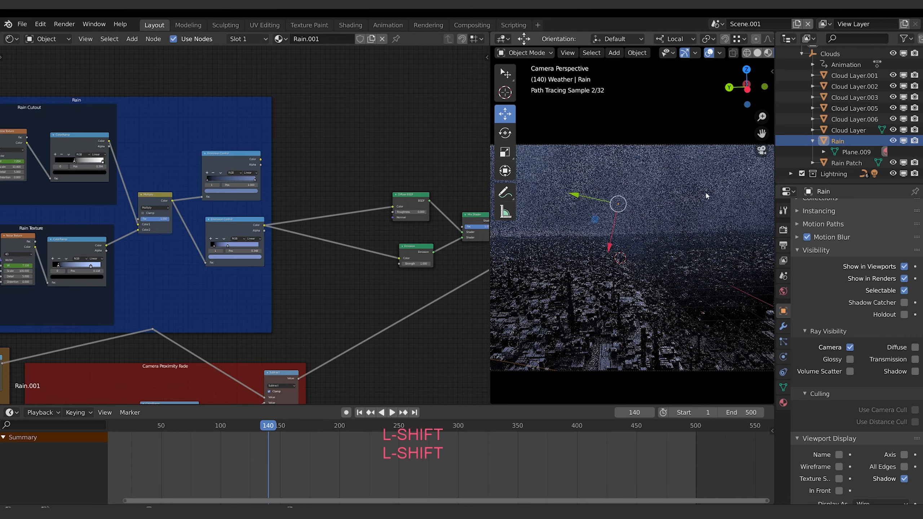
key("F12")
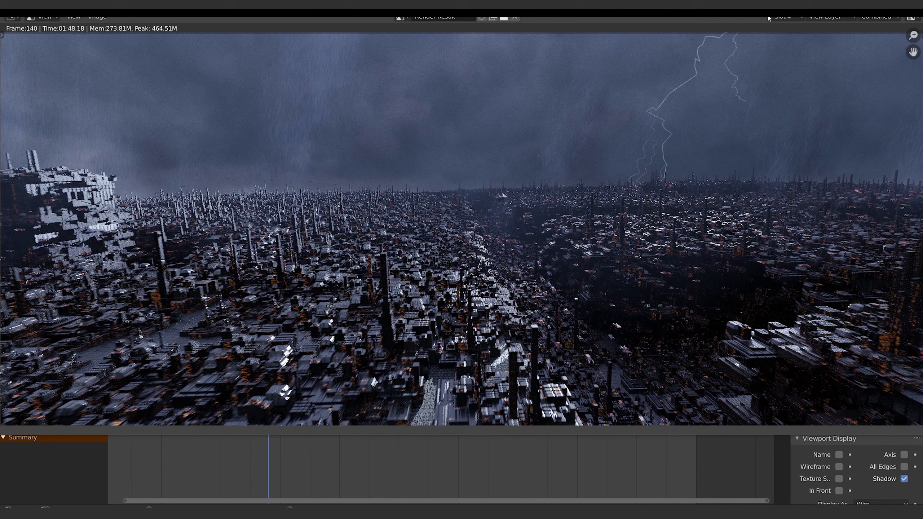
Compare the new Slot 4 render with Slot 3, checking rain visibility and render times, and close the render window
left_click(768, 18)
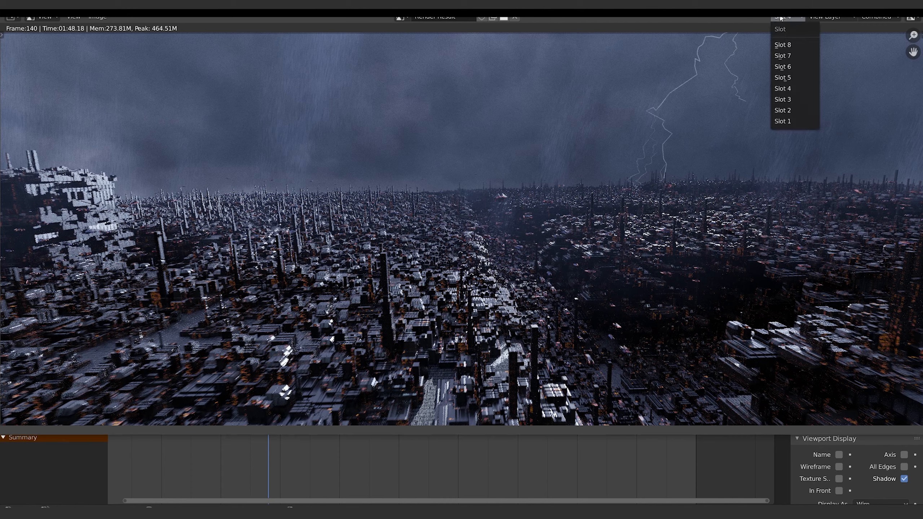
left_click(784, 104)
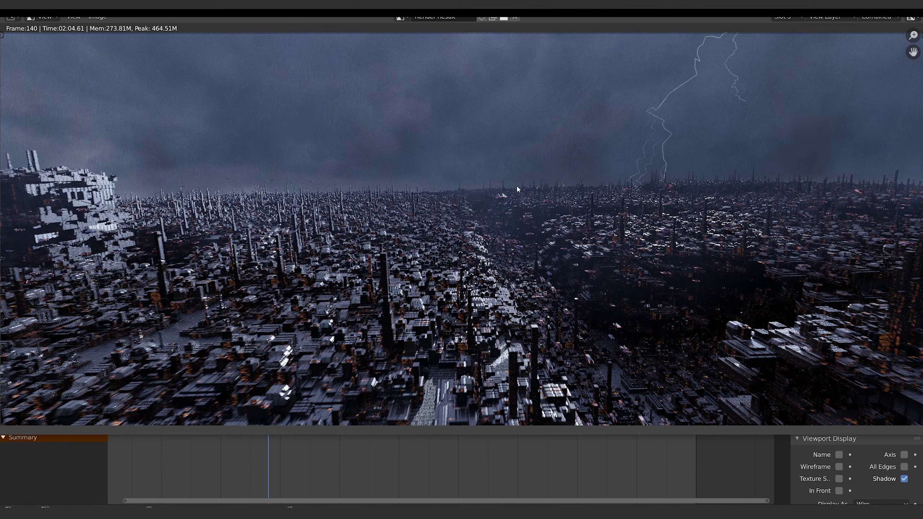
left_click(787, 17)
left_click(787, 90)
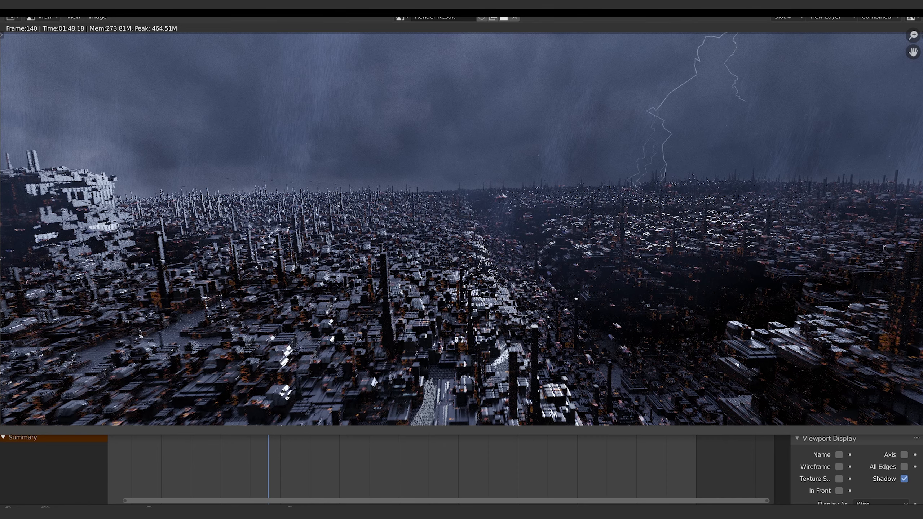
left_click_drag(898, 10, 898, 16)
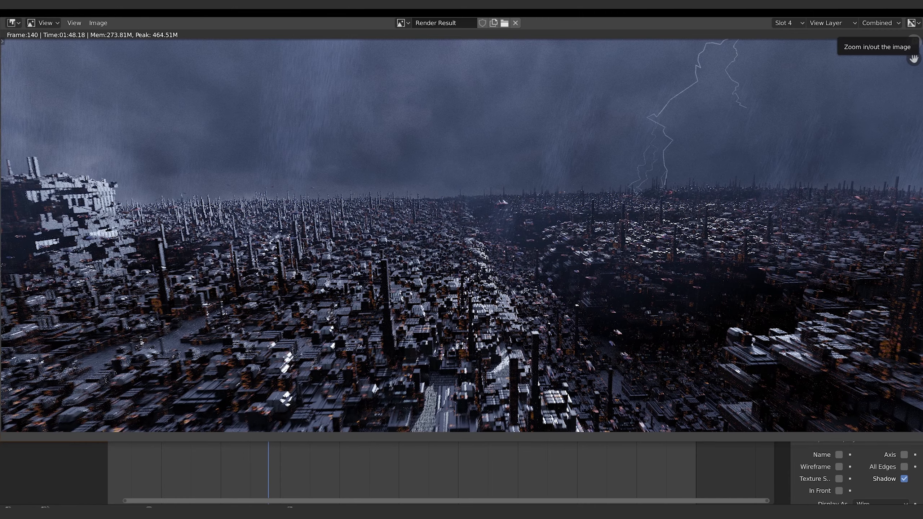
left_click(914, 13)
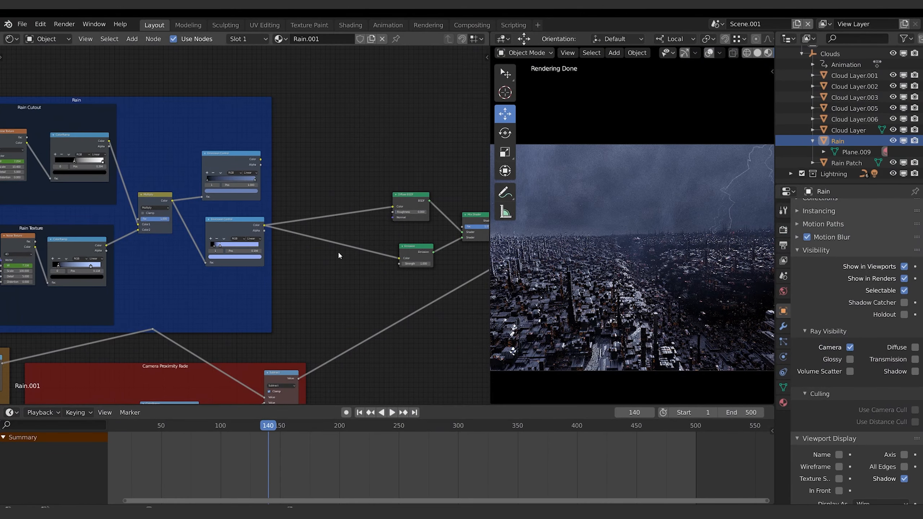
Connect the duplicated Emmission Control ramp's Color output to the Diffuse BSDF's Color input, leaving the original ramp feeding the Emission shader
mouse_move(351, 276)
middle_mouse_down()
mouse_move(376, 277)
mouse_move(344, 261)
middle_mouse_up()
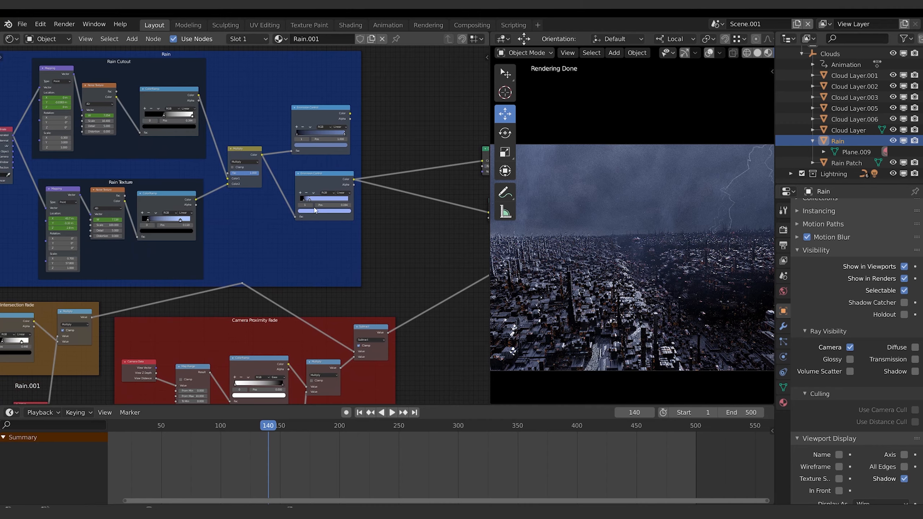
scroll(316, 210, "up", 6)
middle_click_drag(362, 175, 308, 242)
middle_click_drag(337, 205, 219, 243)
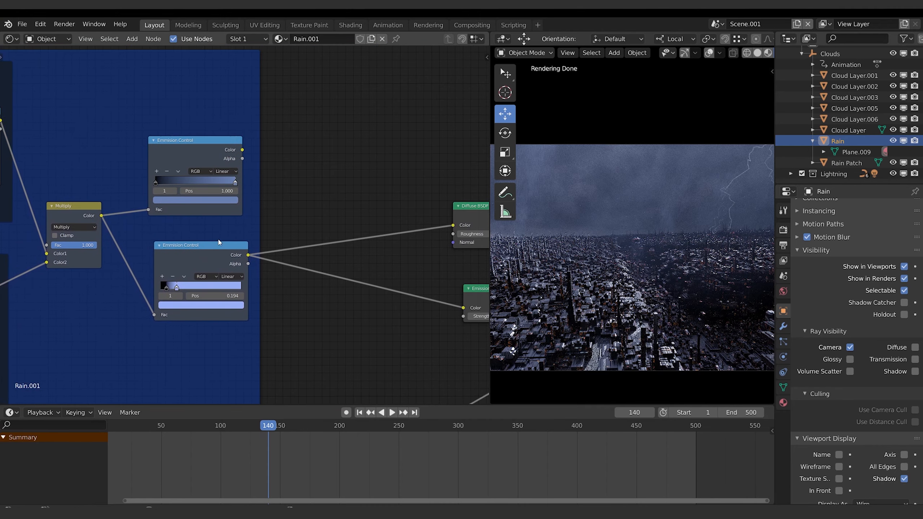
scroll(309, 214, "down", 2)
middle_click_drag(308, 213, 213, 183)
left_click_drag(190, 170, 356, 229)
middle_click_drag(281, 163, 390, 148)
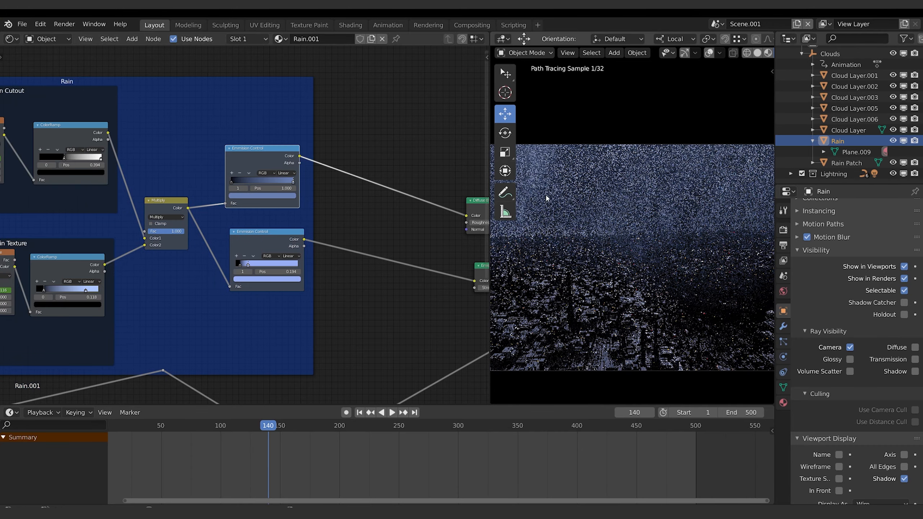
Inspect the rain in the maximized rendered viewport, restore the layout and review the Rain.001 shader nodes up to the Material Output
key("ctrl+space")
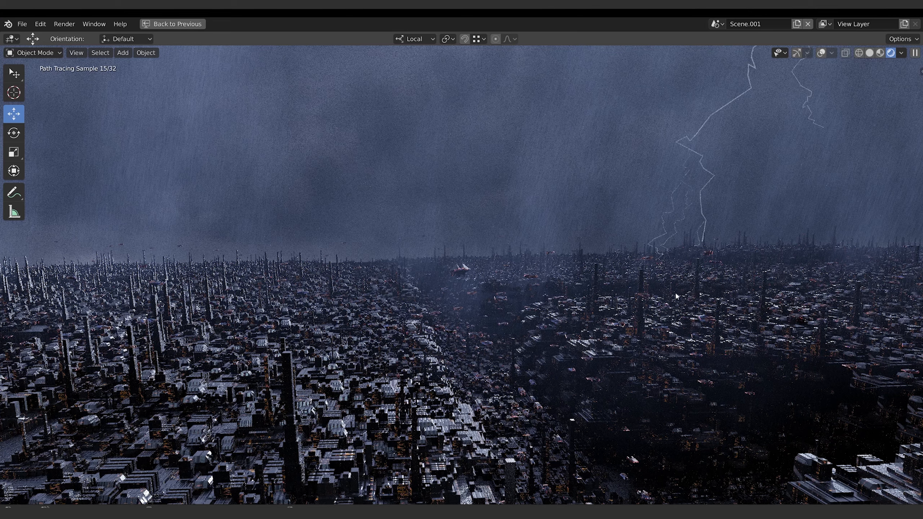
key("ctrl+space")
scroll(401, 159, "down", 4)
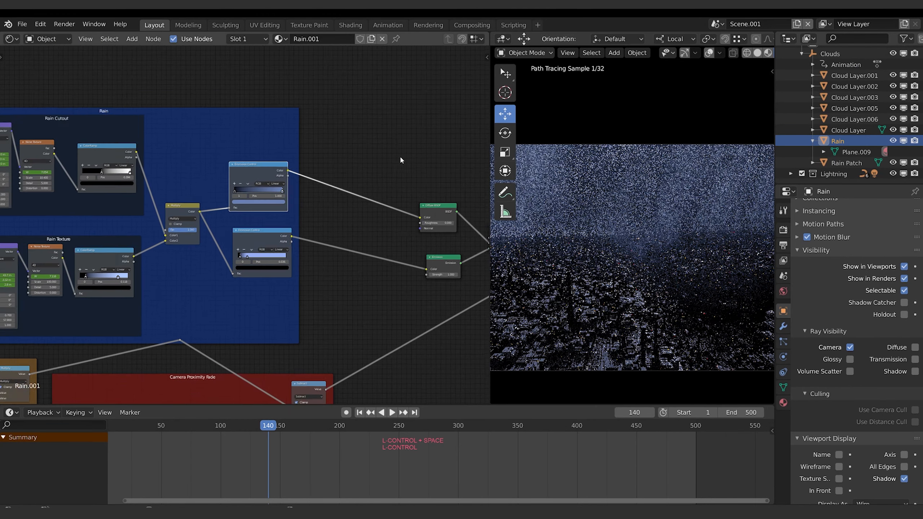
middle_click_drag(399, 156, 329, 146)
middle_click_drag(440, 166, 308, 145)
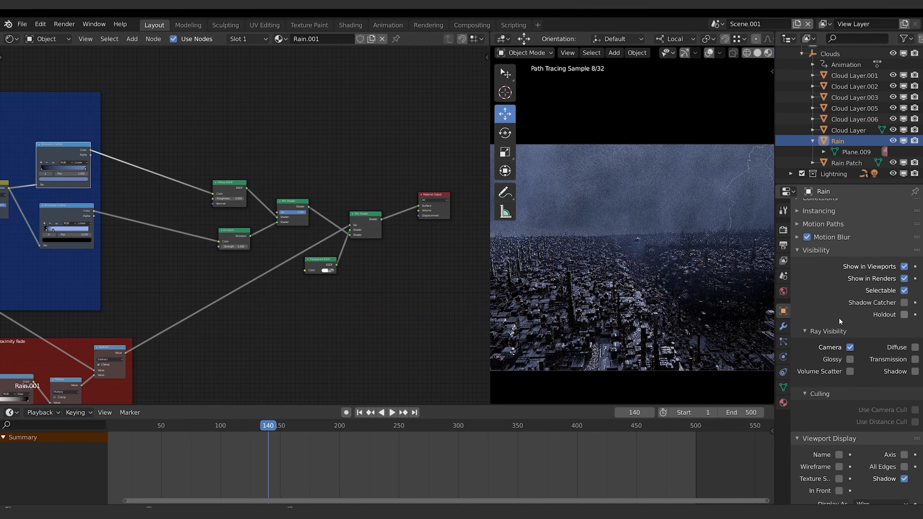
Restore the 3D viewport across the whole work area, centre the full camera view in it, and show the scene's render properties
key("ctrl+space")
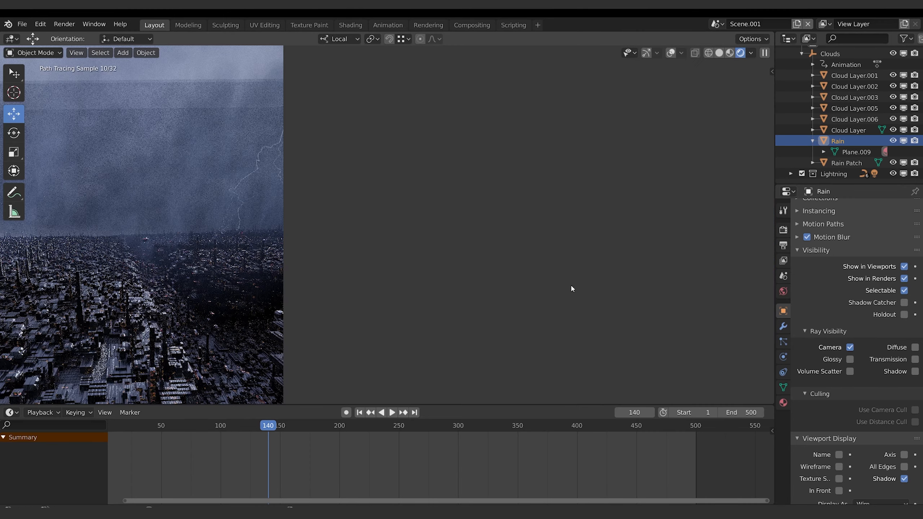
scroll(466, 241, "down", 2)
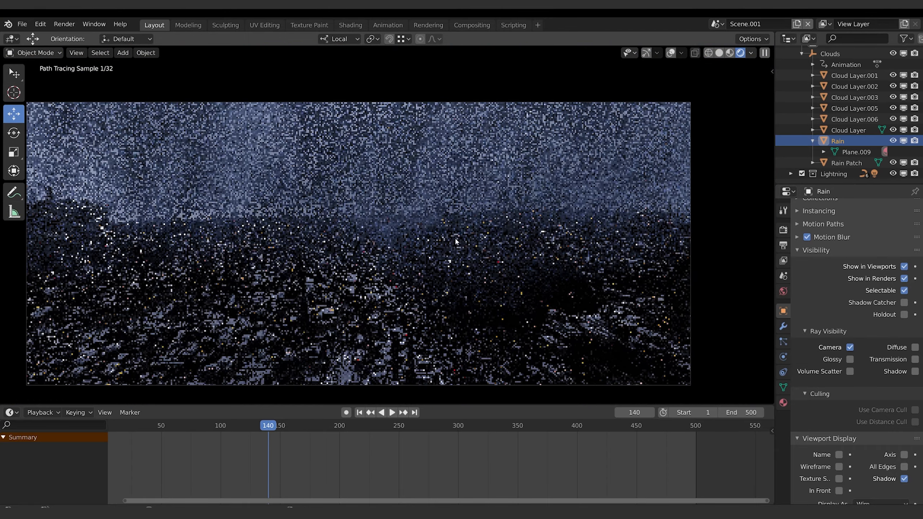
middle_click_drag(559, 218, 606, 201, "shift")
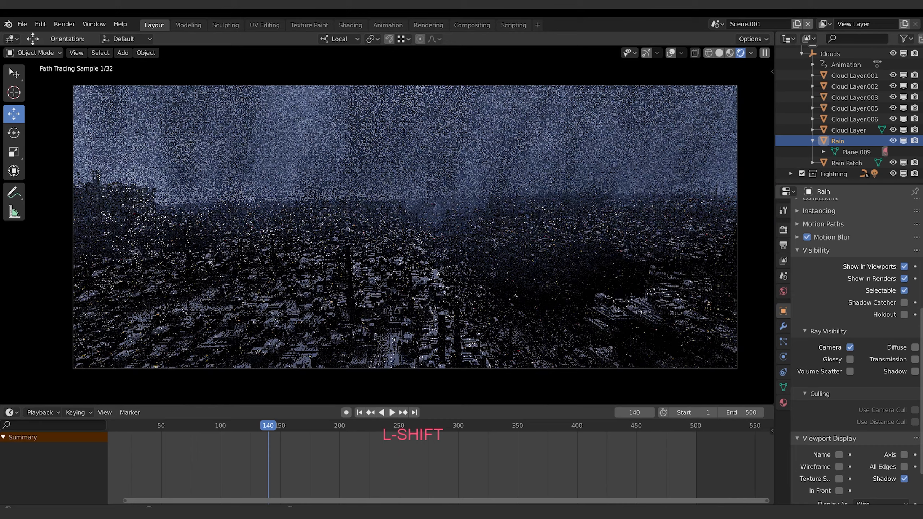
left_click(783, 245)
left_click(783, 229)
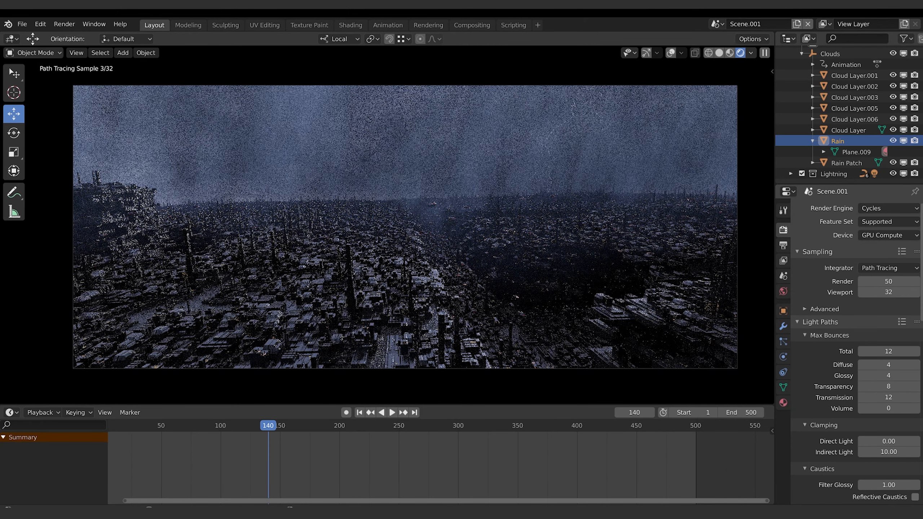
Review the Light Paths bounce and clamping settings in solid shading, and return the viewport to rendered shading
key("z")
left_click(468, 259)
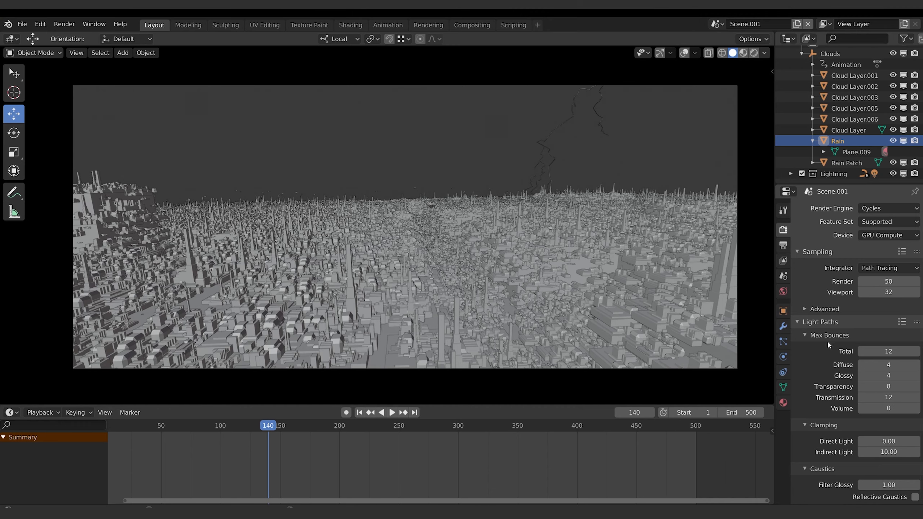
scroll(832, 418, "down", 3)
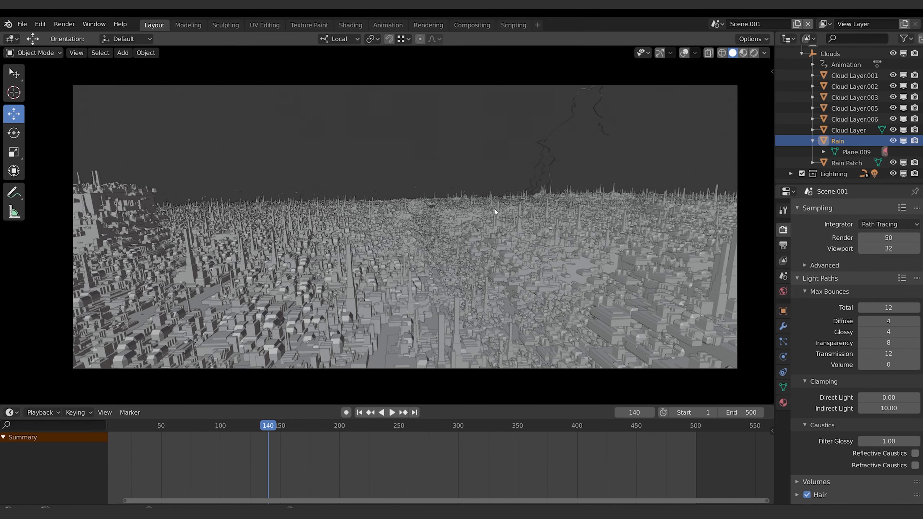
key("z")
left_click(588, 136)
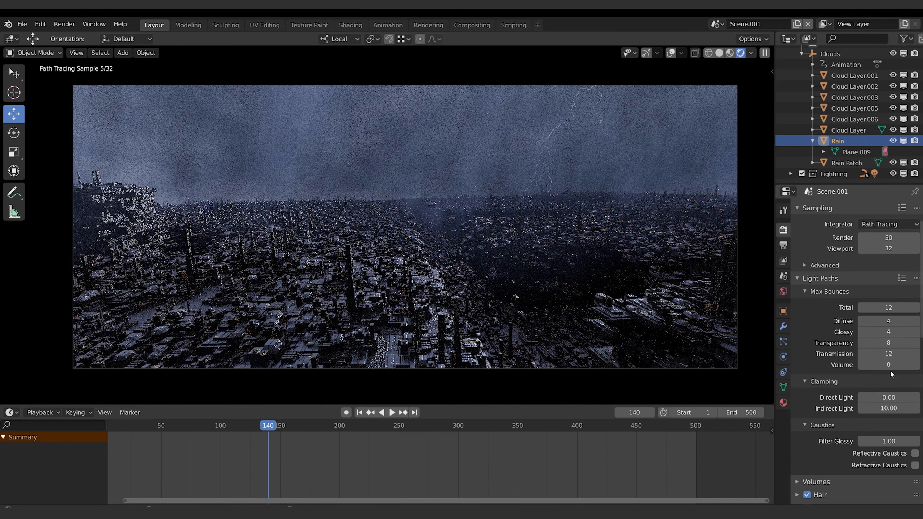
Set the light clamping to 2 for Indirect Light and 5 for Direct Light
left_click(893, 408)
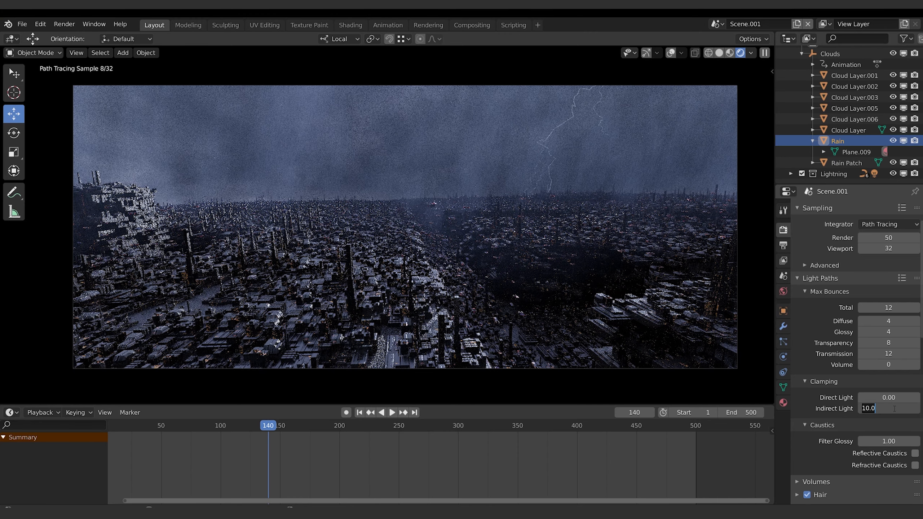
type("2")
key("Return")
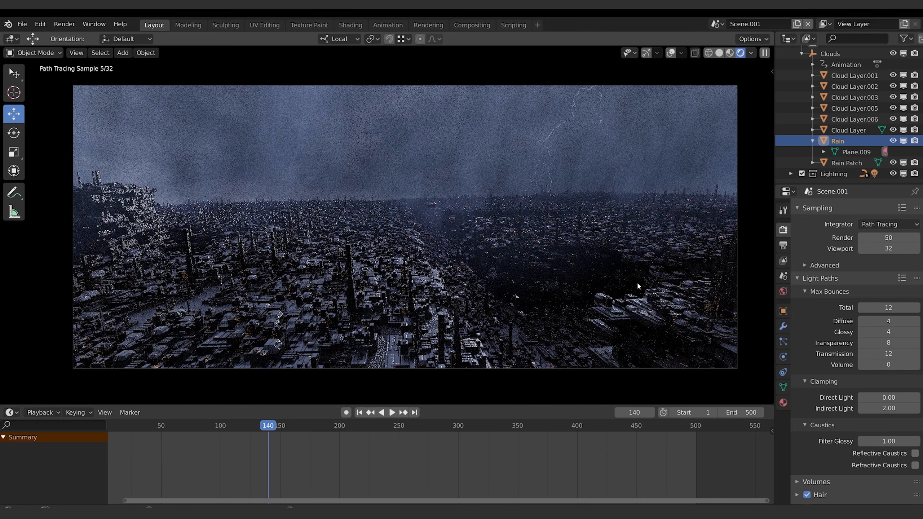
left_click(885, 397)
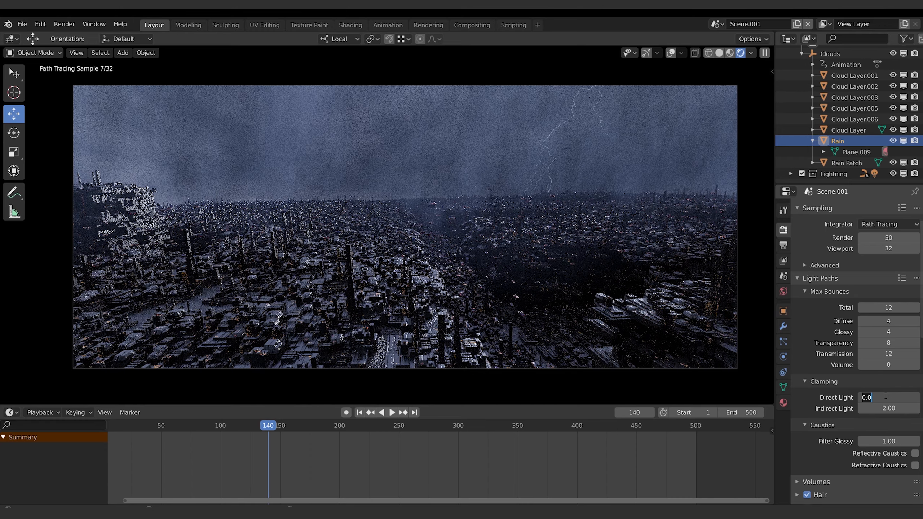
type("5")
key("Return")
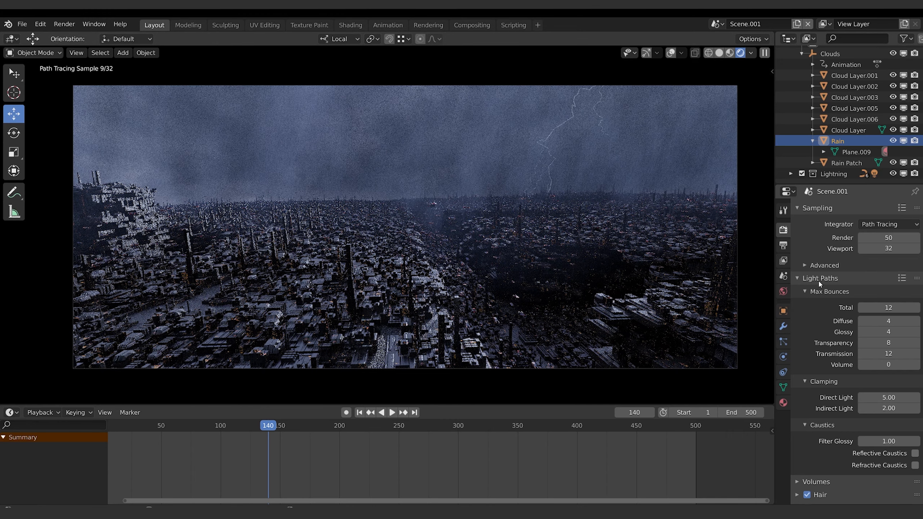
Examine the Advanced sampling settings, including the Seed and its animation option, and collapse them again
left_click(805, 266)
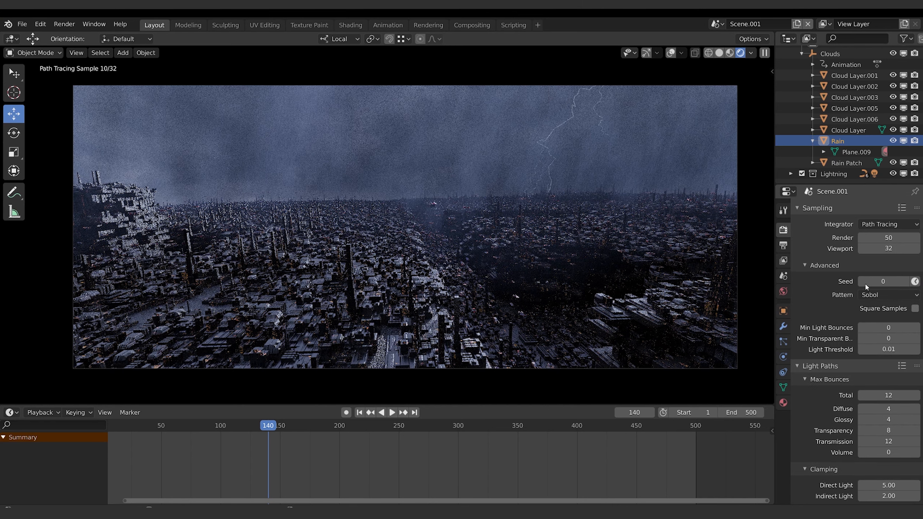
left_click(914, 281)
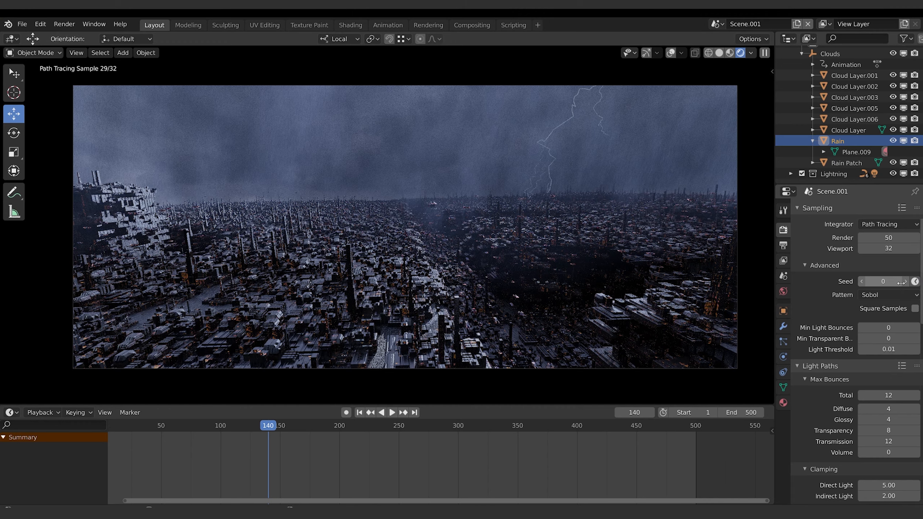
left_click(802, 264)
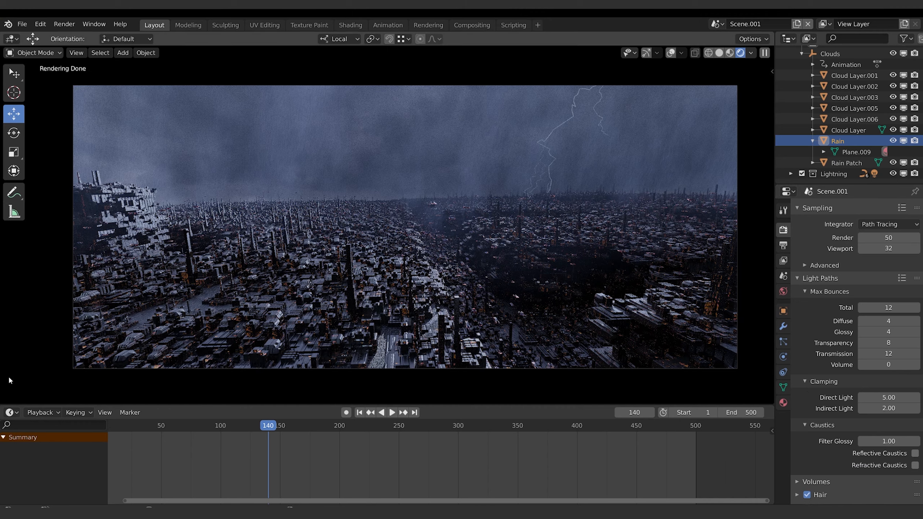
Split the 3D viewport into two side-by-side areas and set the original rendered one to solid shading
left_click_drag(6, 401, 329, 364)
key("z")
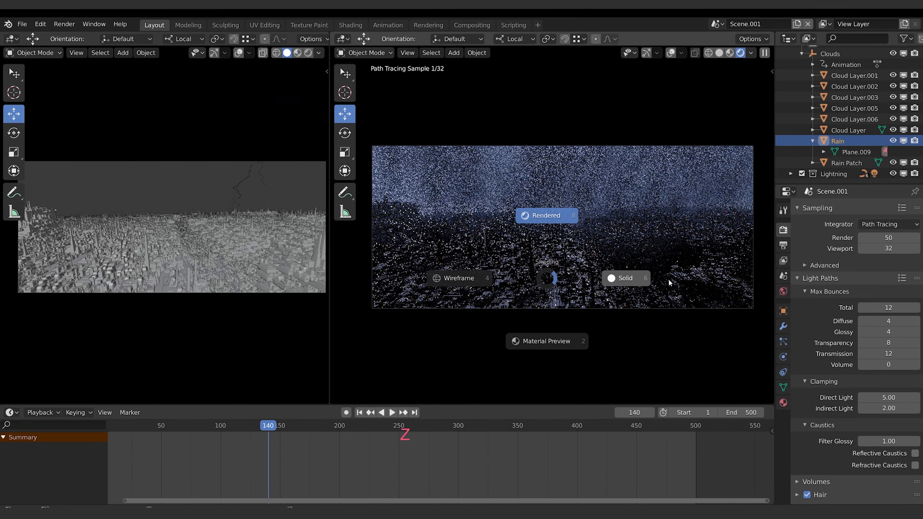
left_click(621, 277)
Change the new area into a Compositor, hide its sidebar and widen it to cover most of the work area
left_click(10, 39)
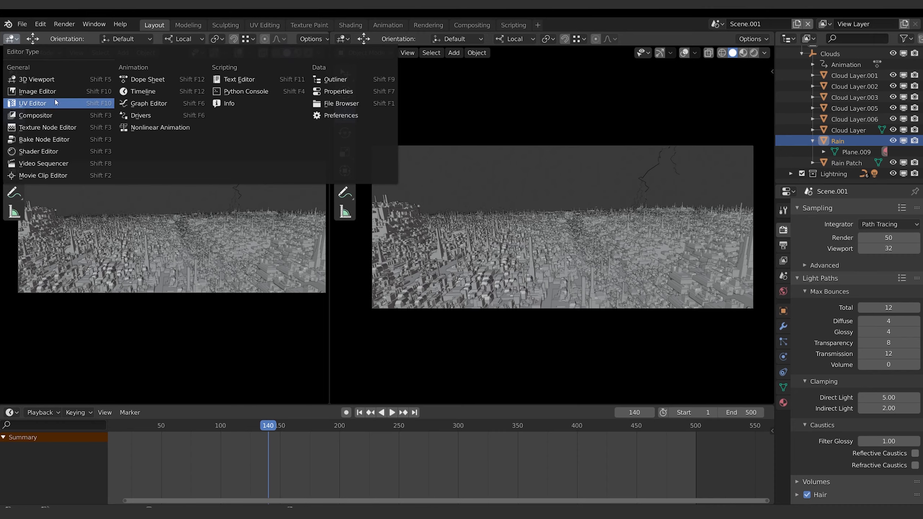
left_click(36, 116)
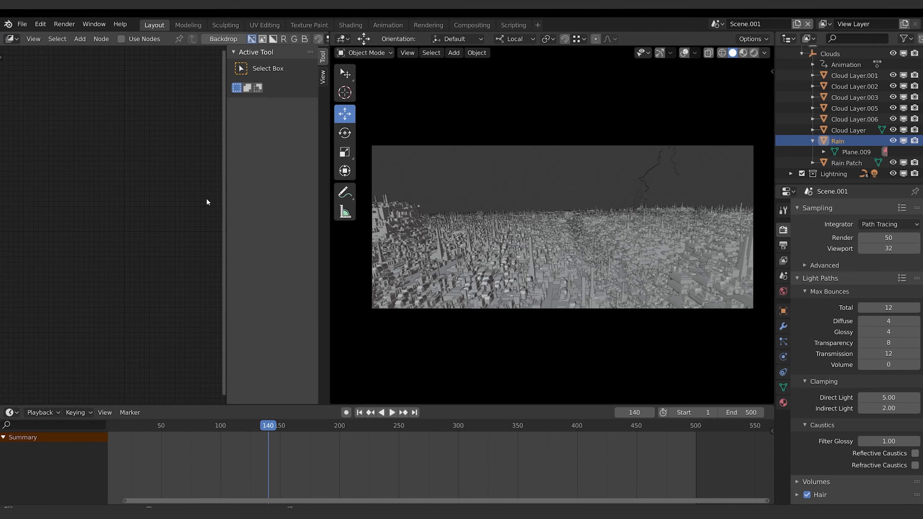
key("n")
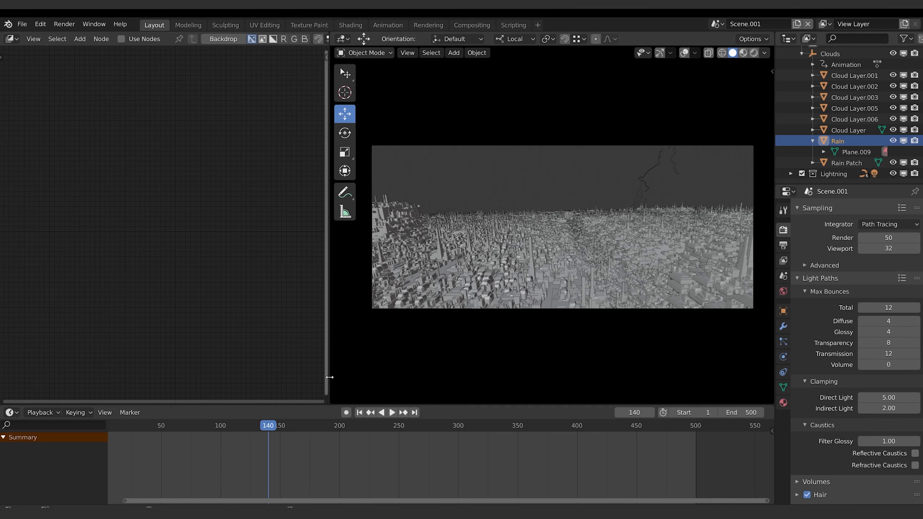
left_click_drag(329, 378, 584, 342)
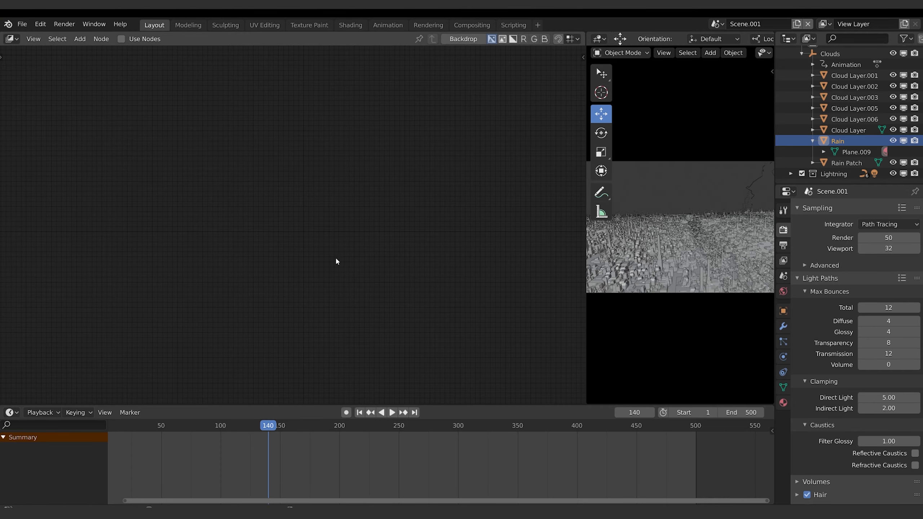
Enable compositing nodes for the scene and space the Render Layers and Composite nodes well apart
middle_click_drag(281, 242, 403, 271, "shift")
left_click(121, 39)
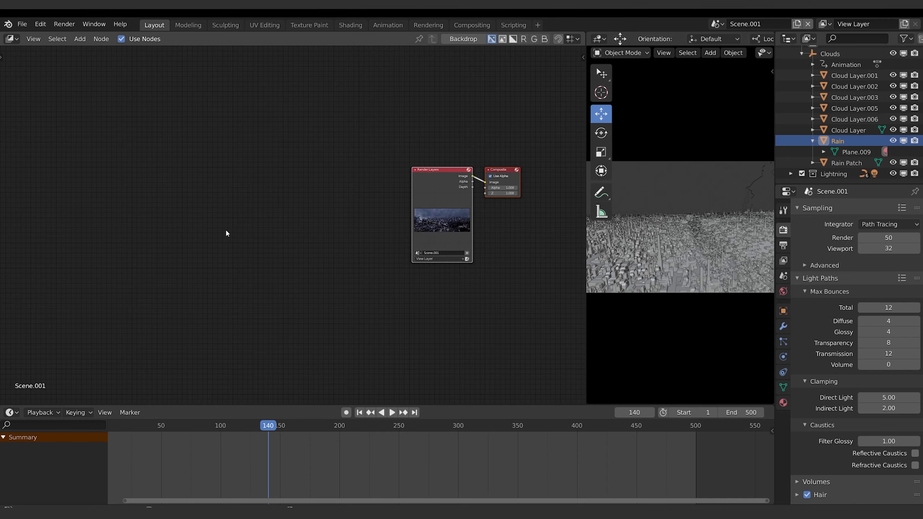
scroll(463, 262, "up", 3)
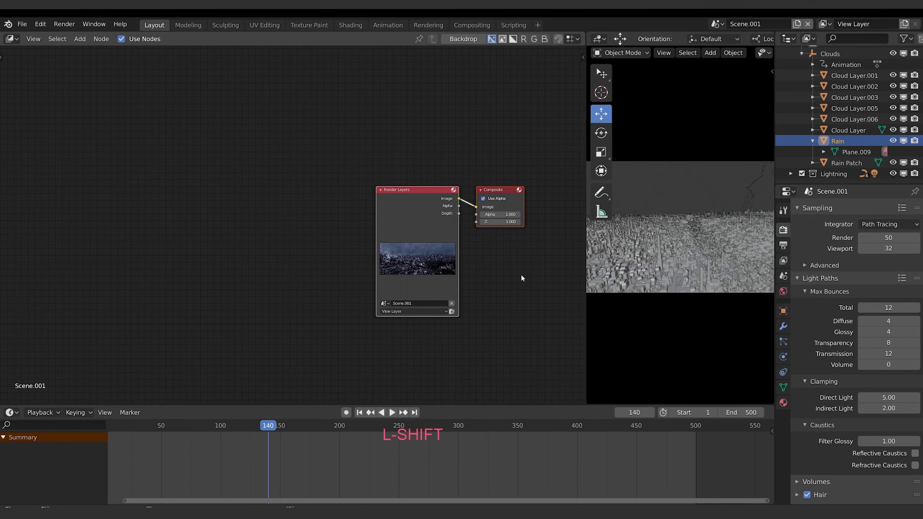
middle_click_drag(521, 275, 426, 262, "shift")
left_click(317, 185)
key("g")
left_click(243, 187)
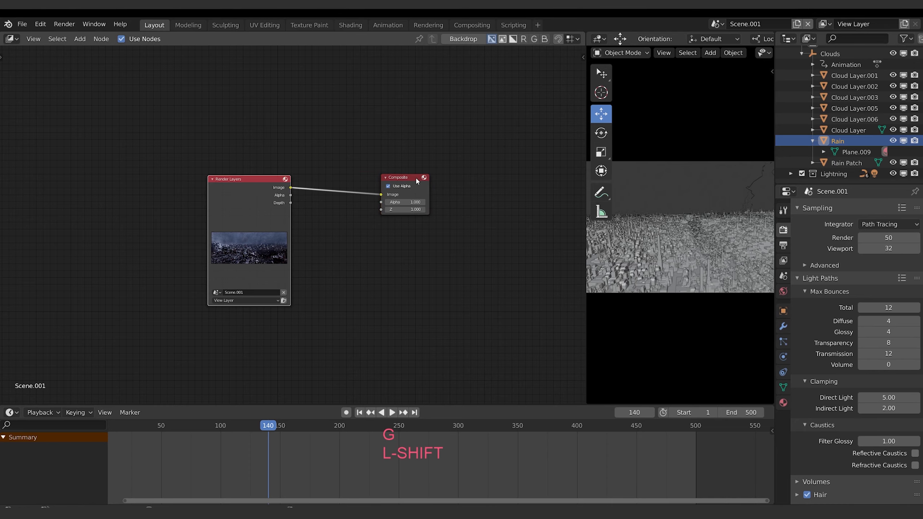
left_click(416, 180)
key("g")
left_click(437, 185)
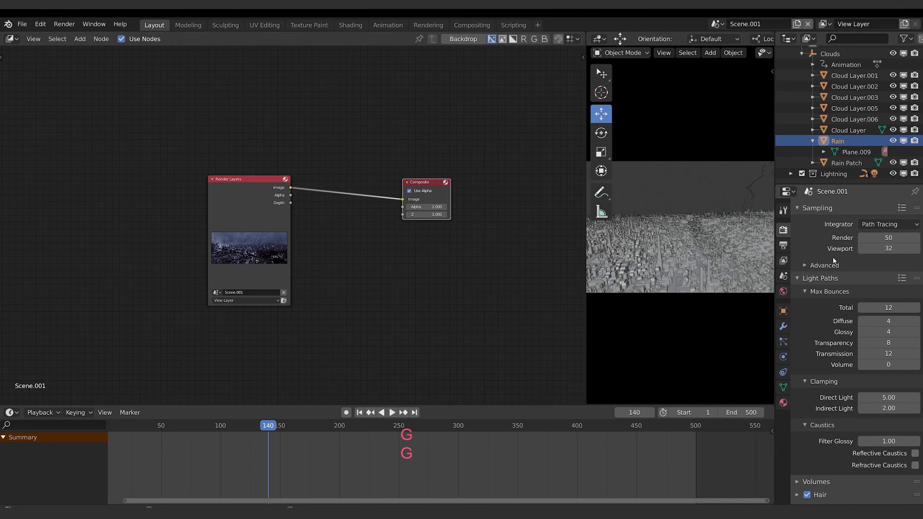
Show the scene's output properties and nudge the Render Layers and Composite nodes slightly, leaving them deselected
left_click(783, 245)
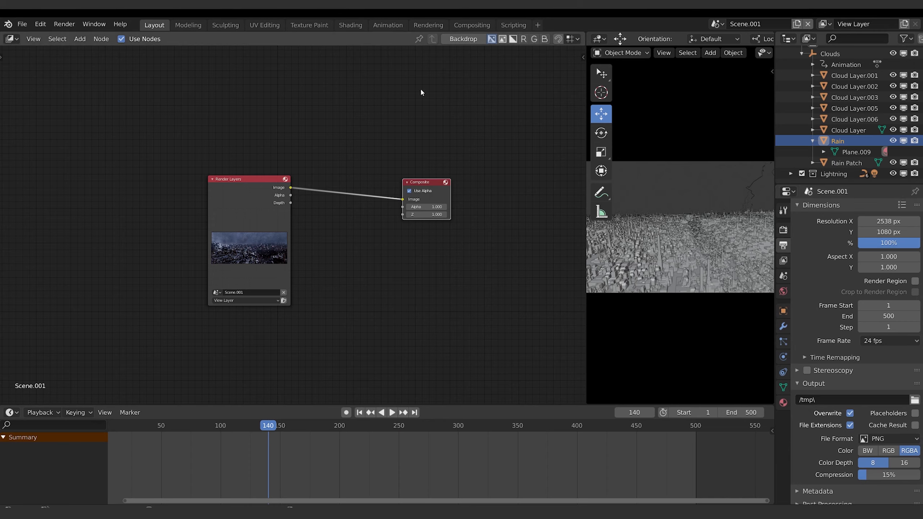
left_click_drag(253, 197, 255, 187)
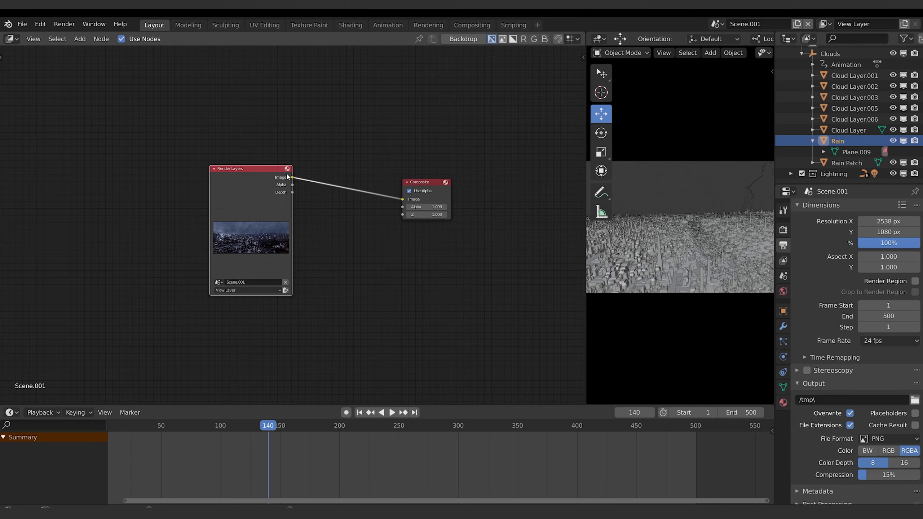
left_click(430, 189)
left_click(429, 189)
left_click_drag(428, 183, 427, 182)
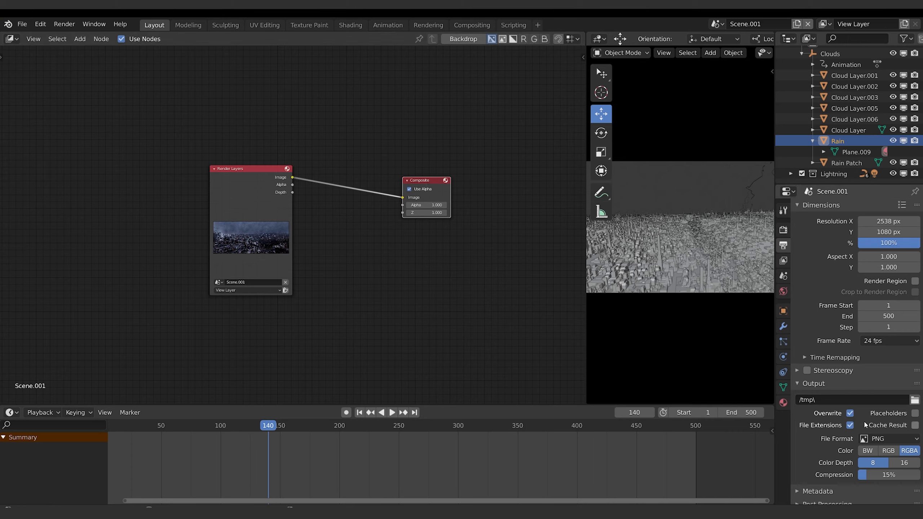
scroll(853, 426, "down", 1)
scroll(824, 418, "up", 1)
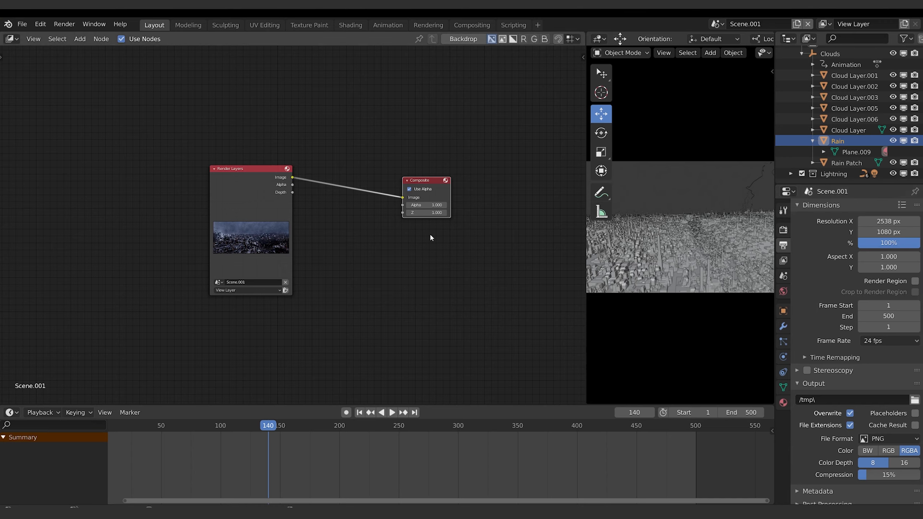
left_click_drag(429, 182, 433, 183)
left_click(453, 161)
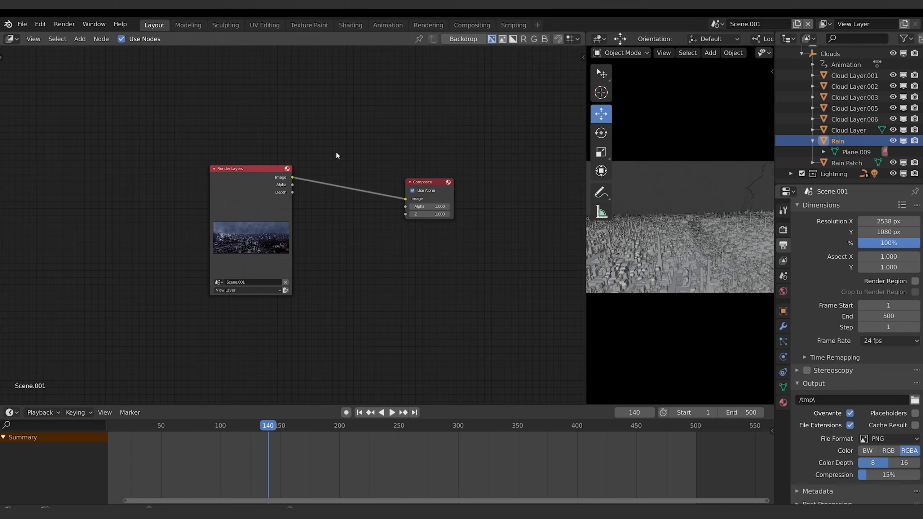
Set the render output path to //
left_click(835, 399)
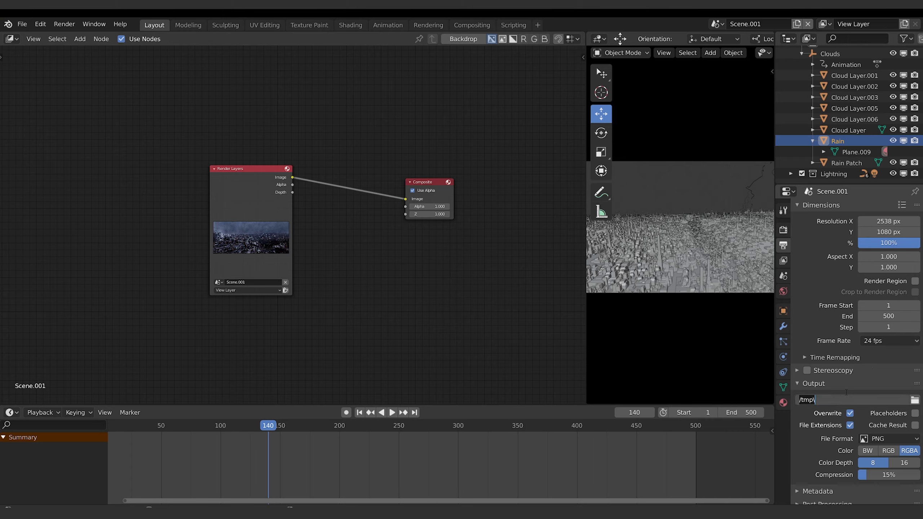
type("//")
key("Return")
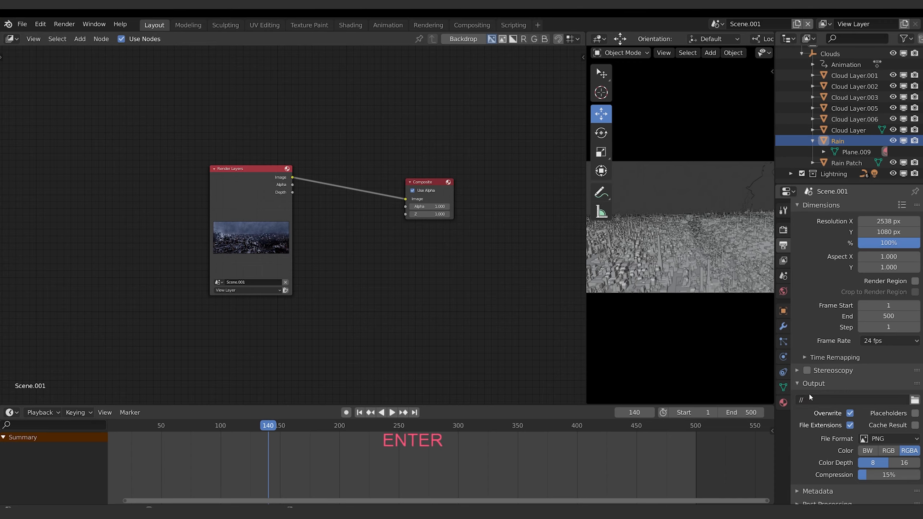